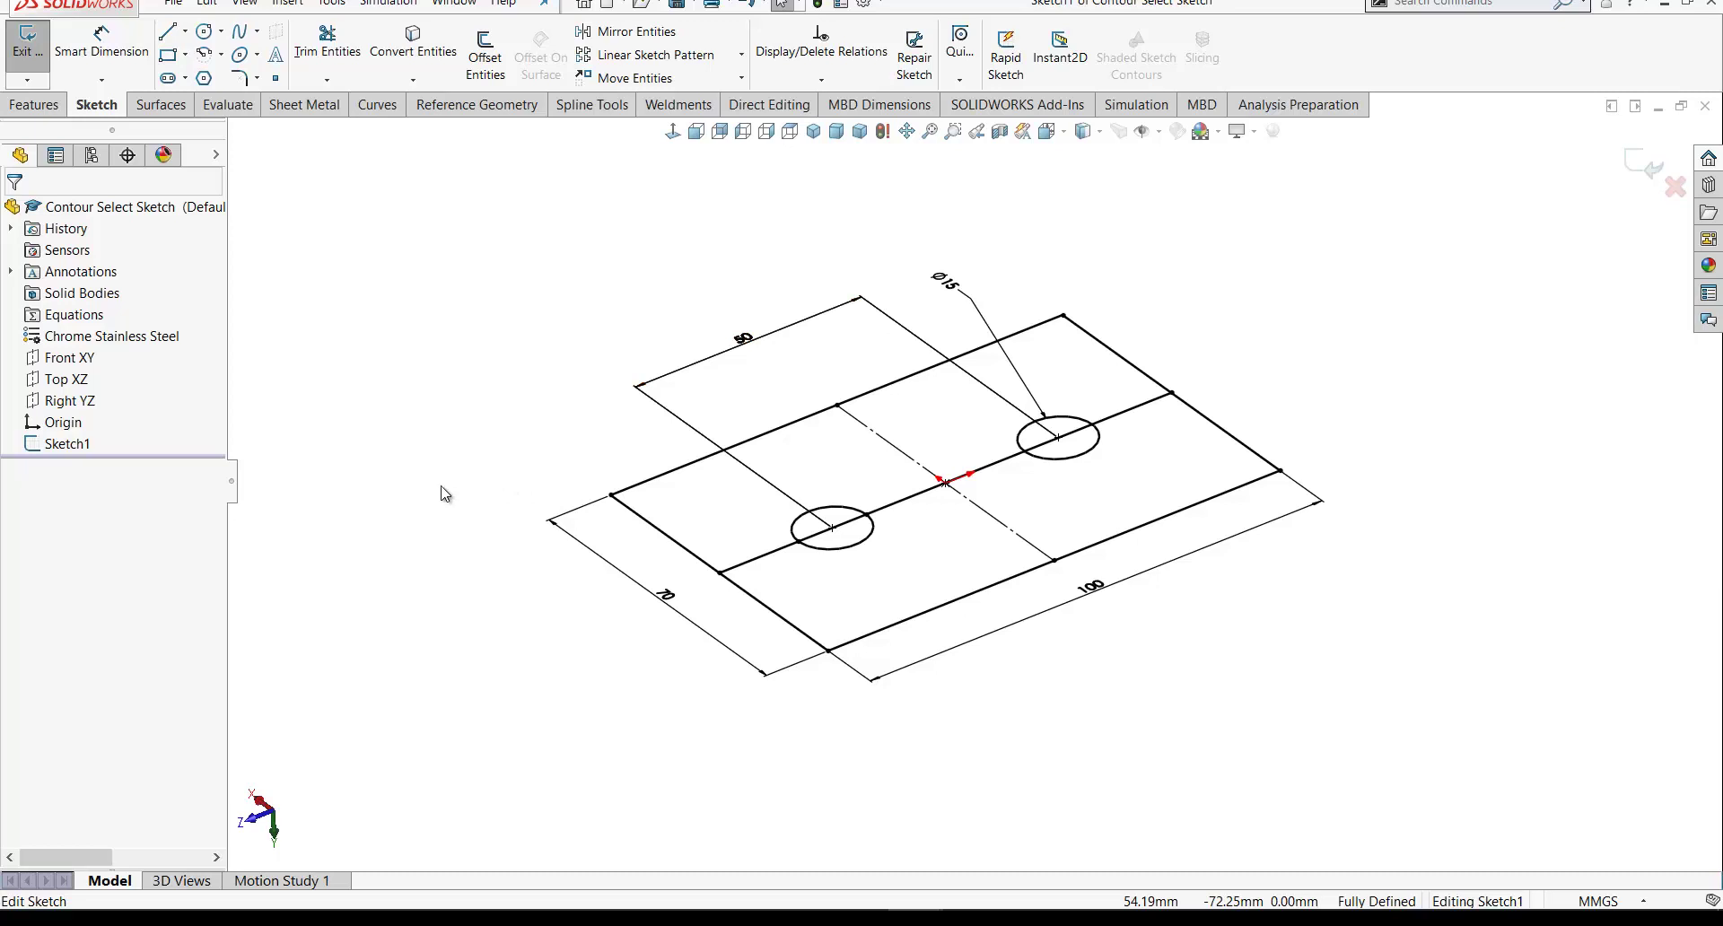
Step: Expand the canvas shortcut menu to its full list and put it into customize mode
right_click(406, 377)
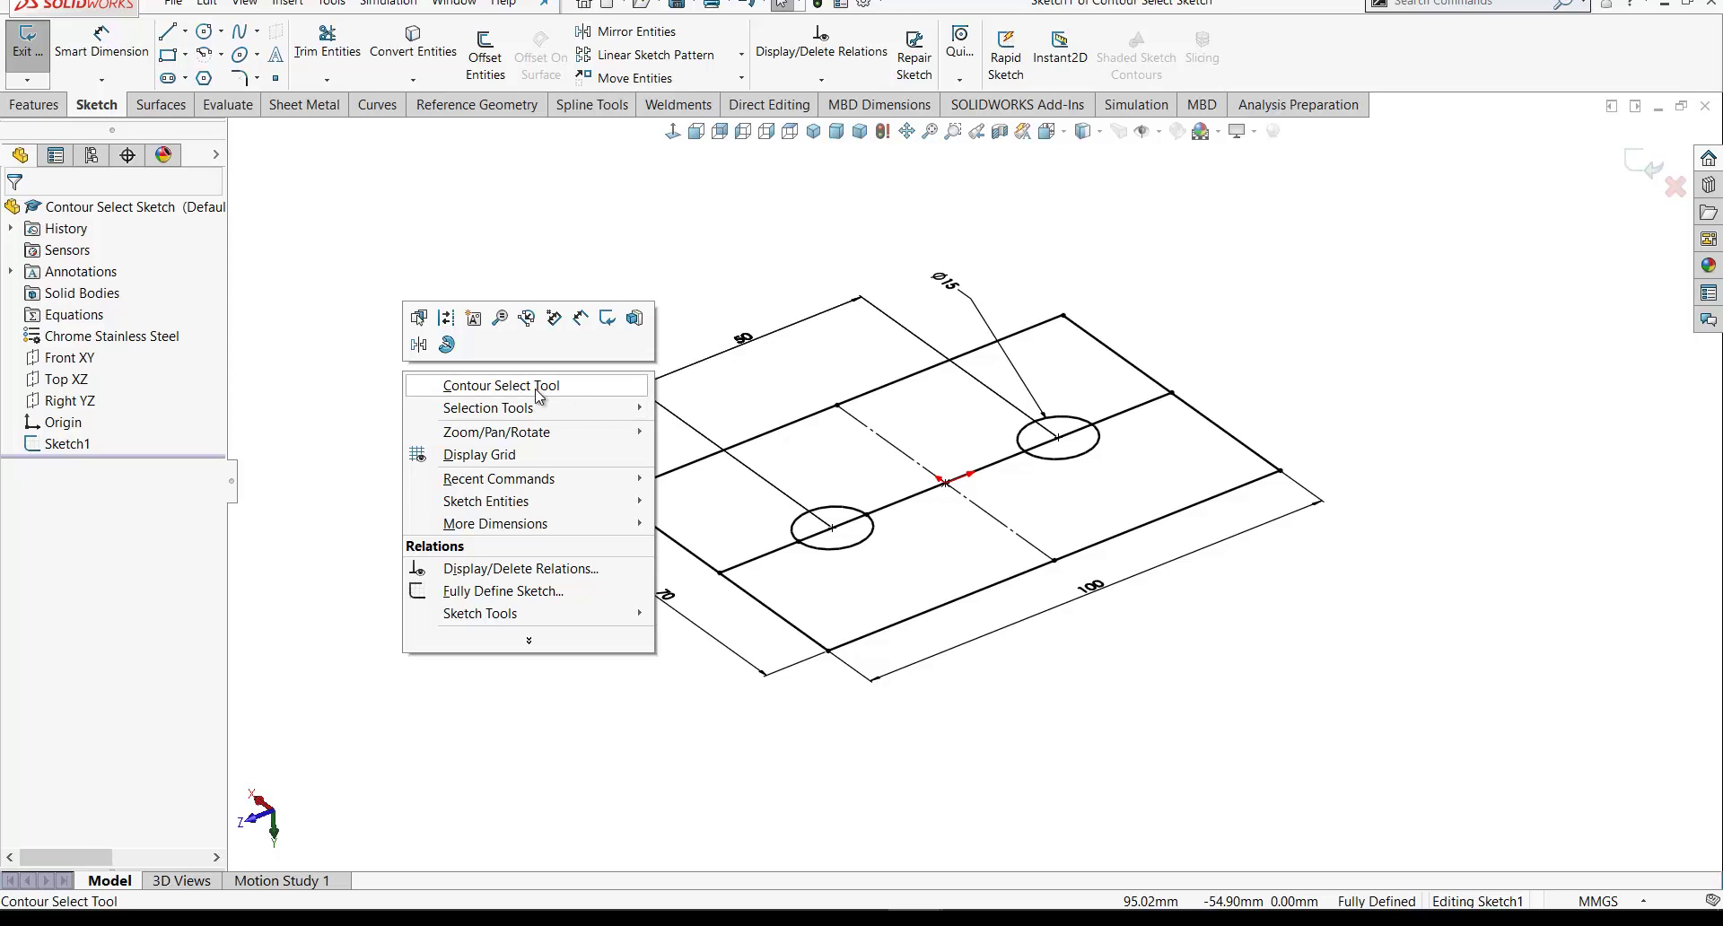
click(530, 644)
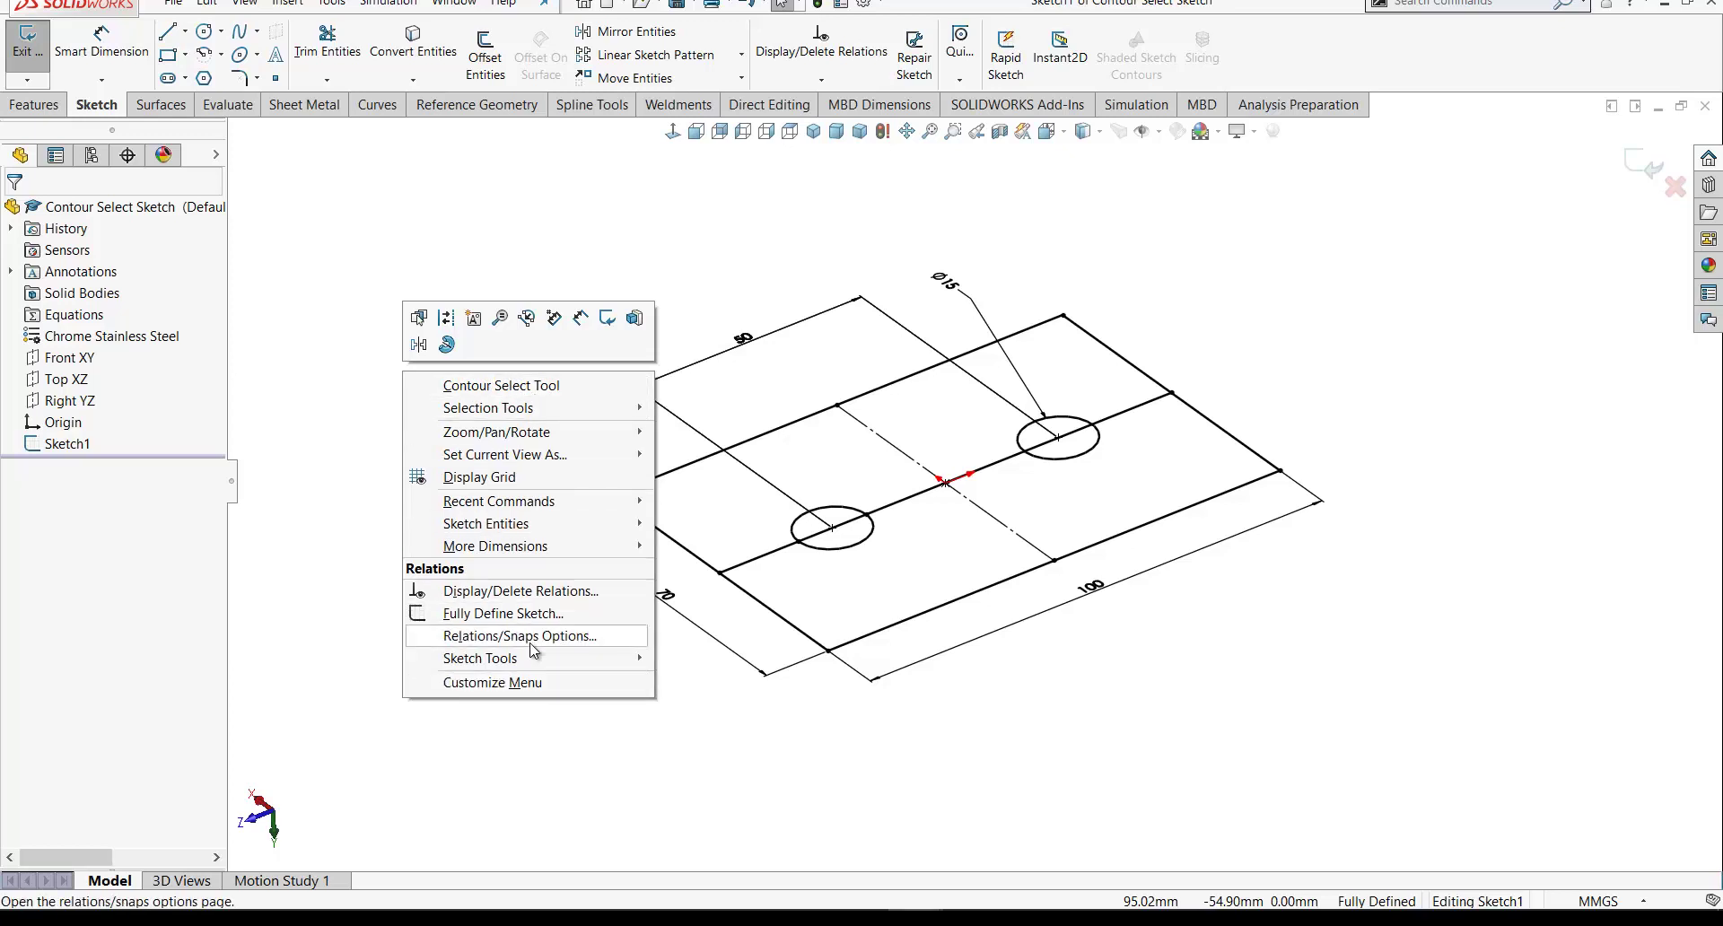
click(496, 690)
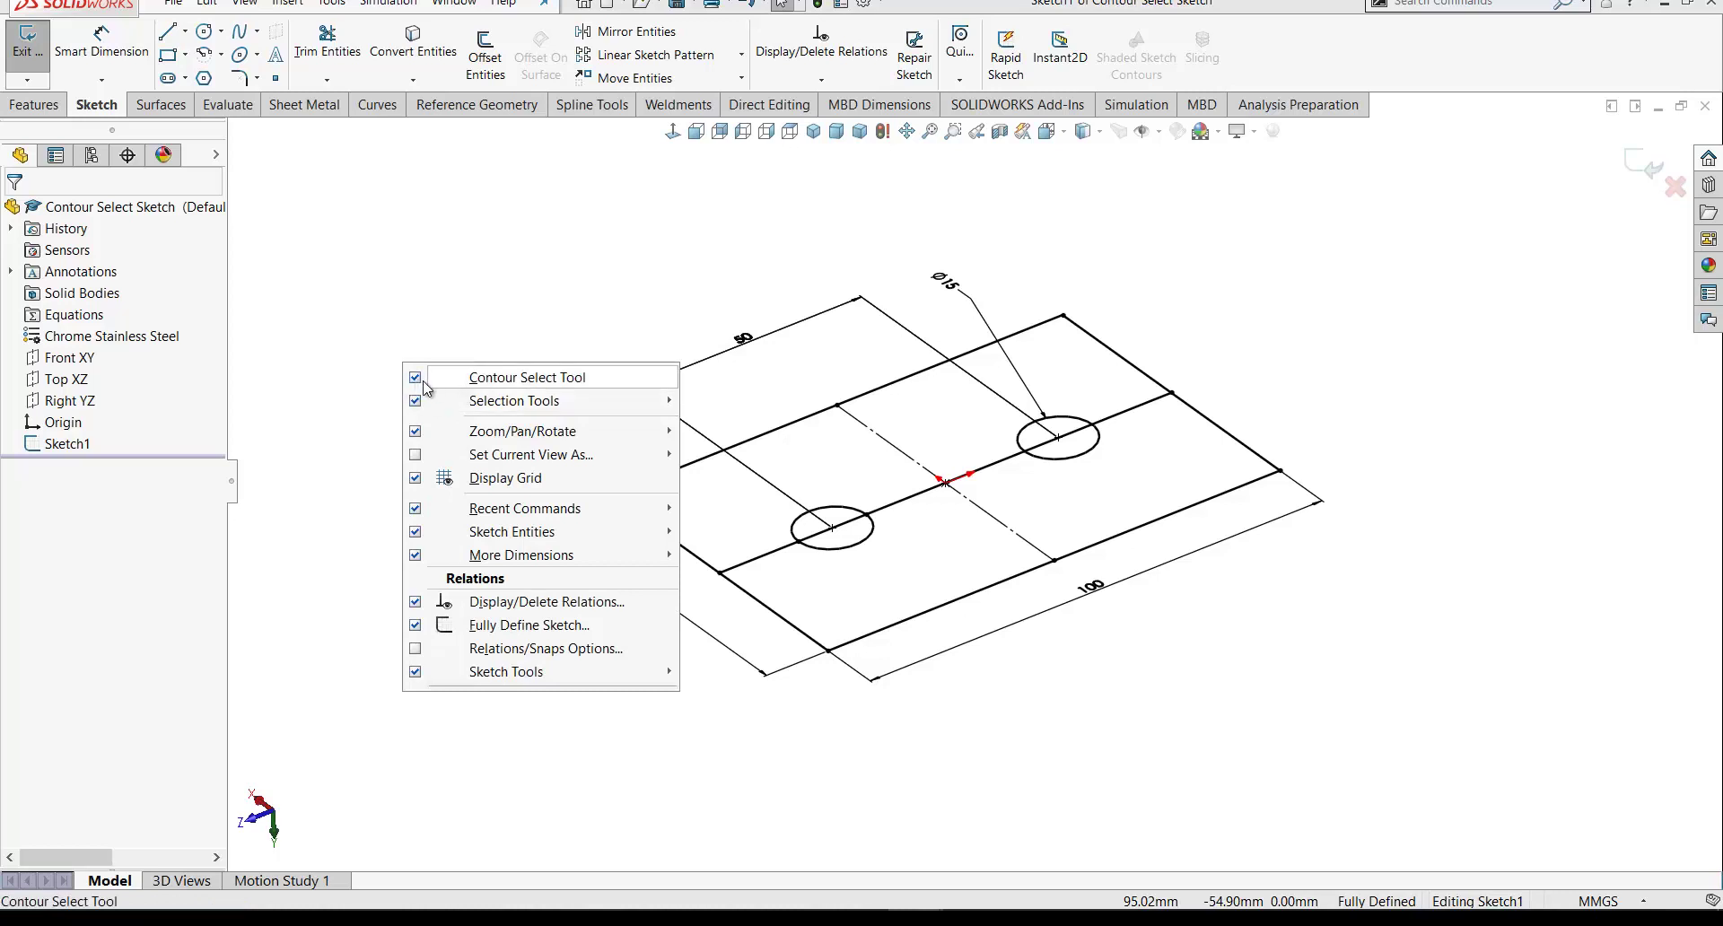
click(366, 377)
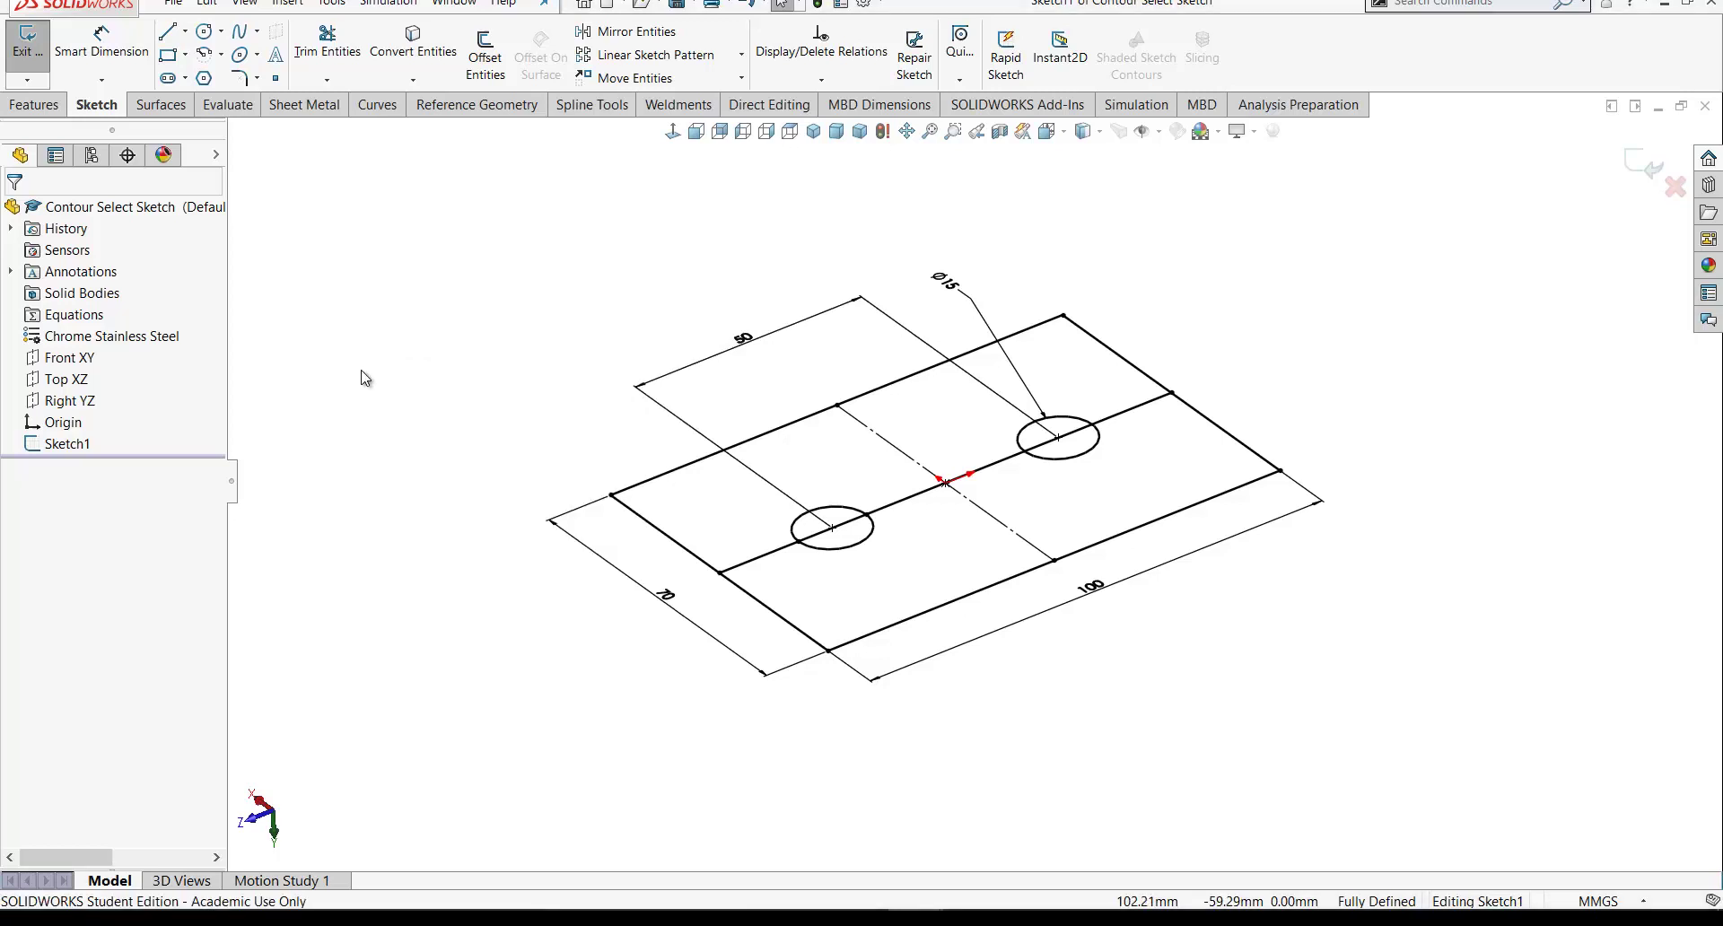
Step: Customize Sketch1's full shortcut menu so Contour Select Tool is a checked entry
right_click(65, 445)
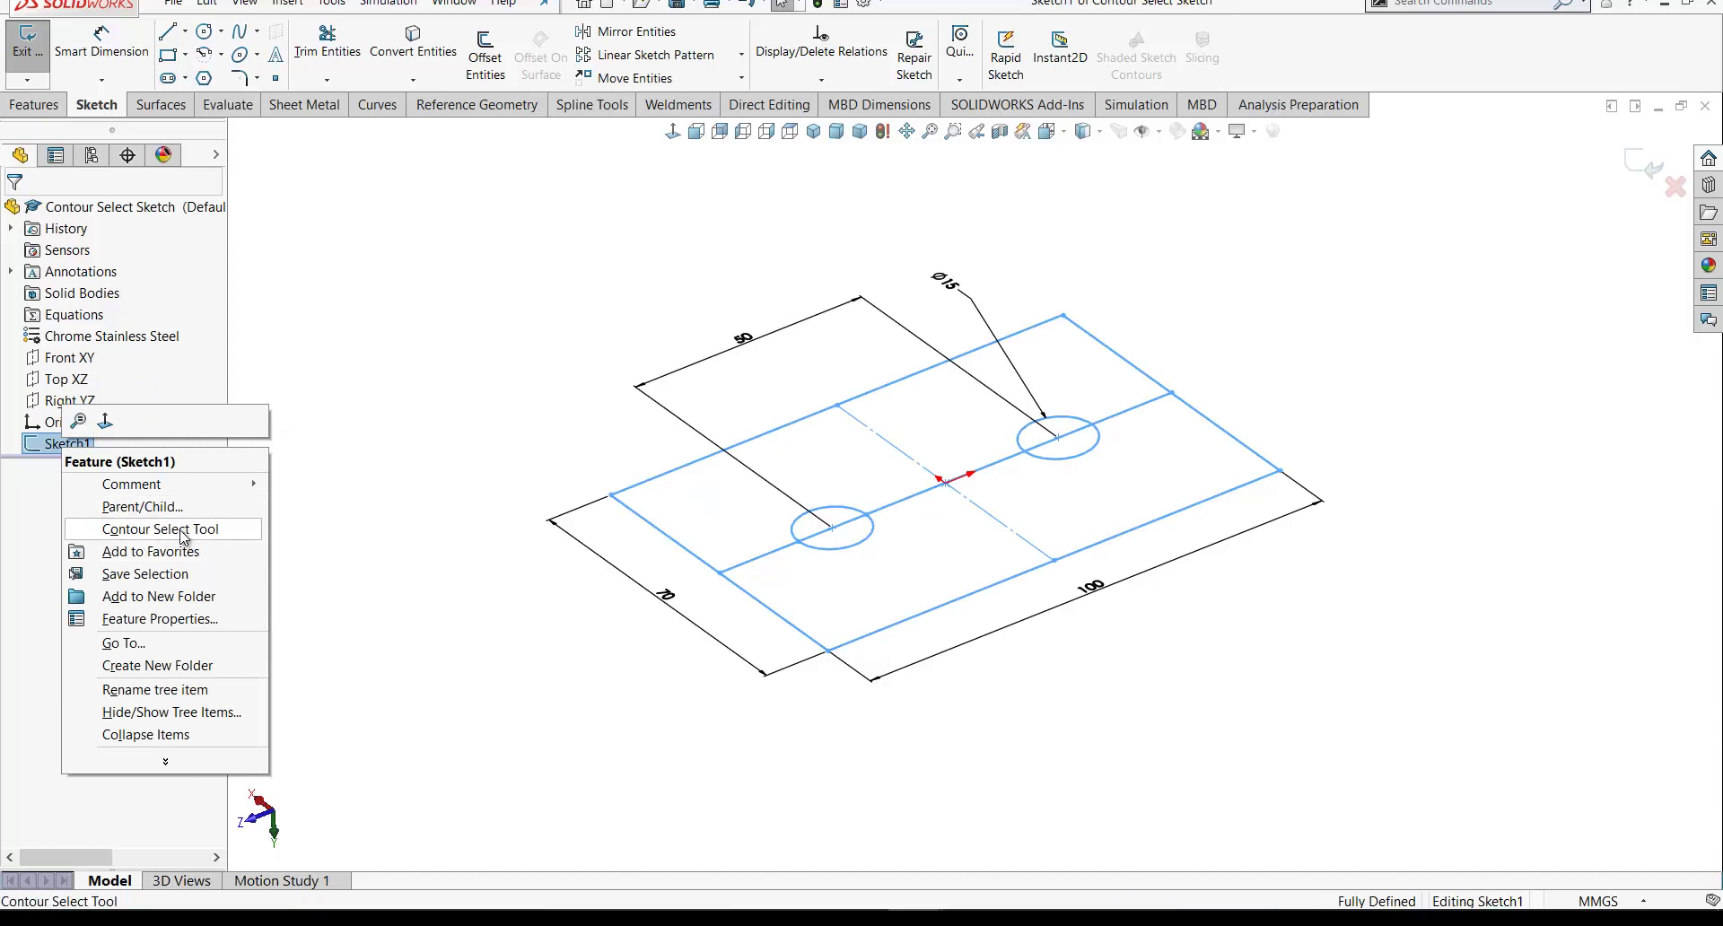
click(165, 760)
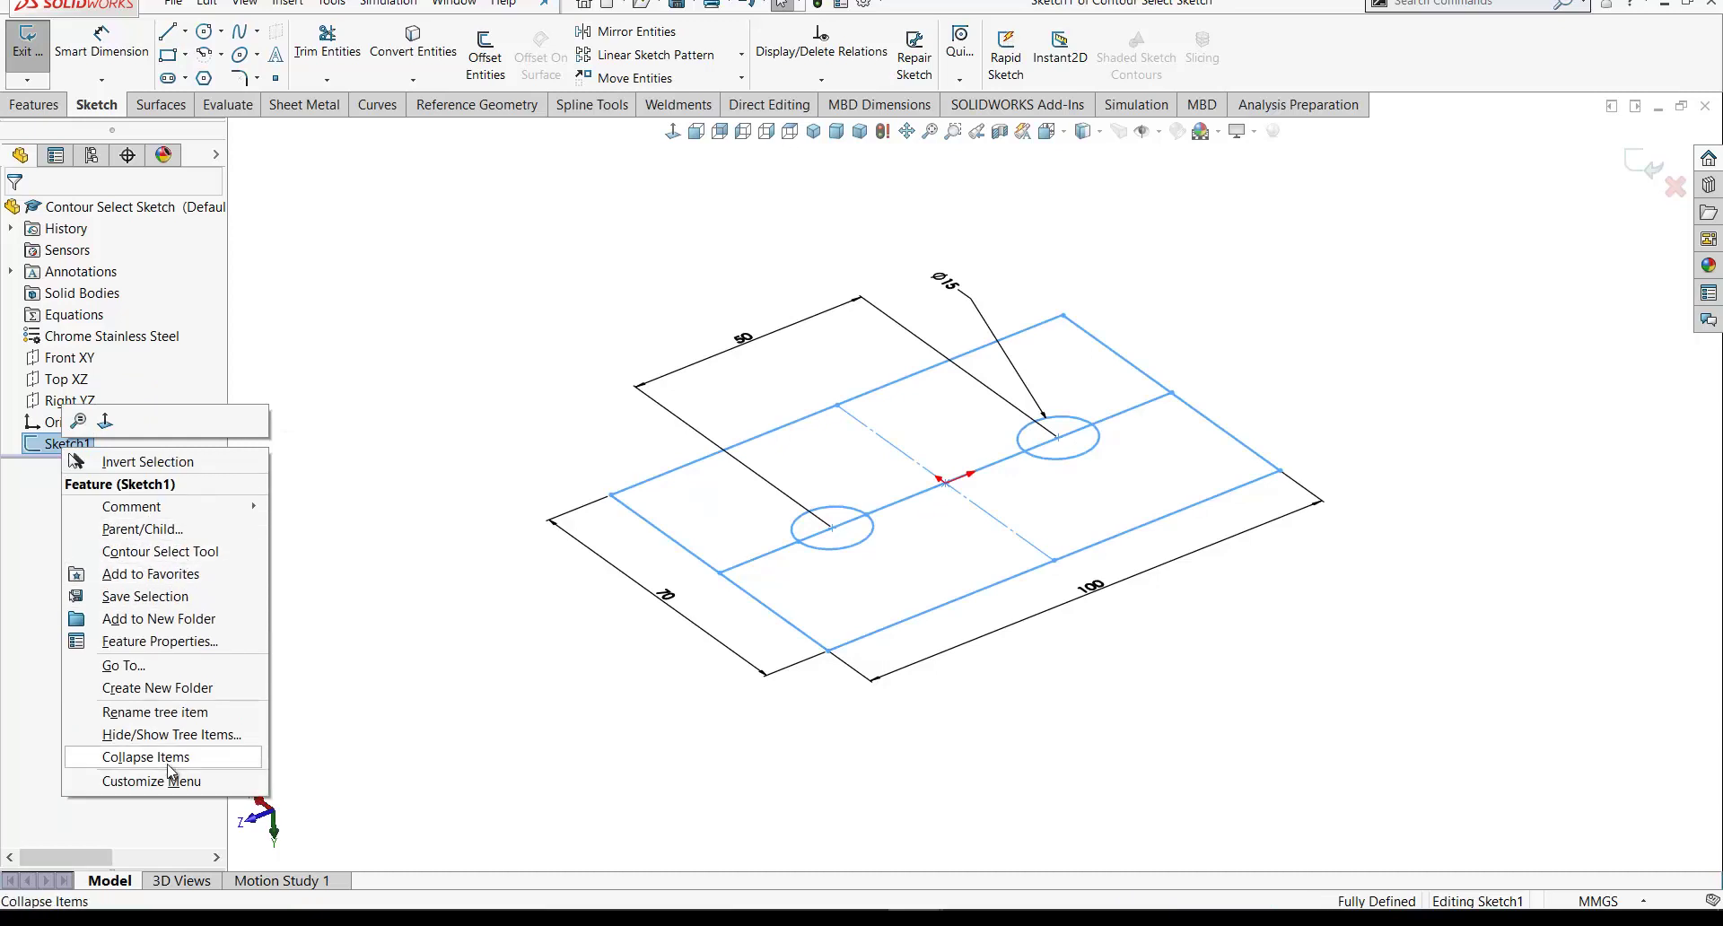
click(170, 781)
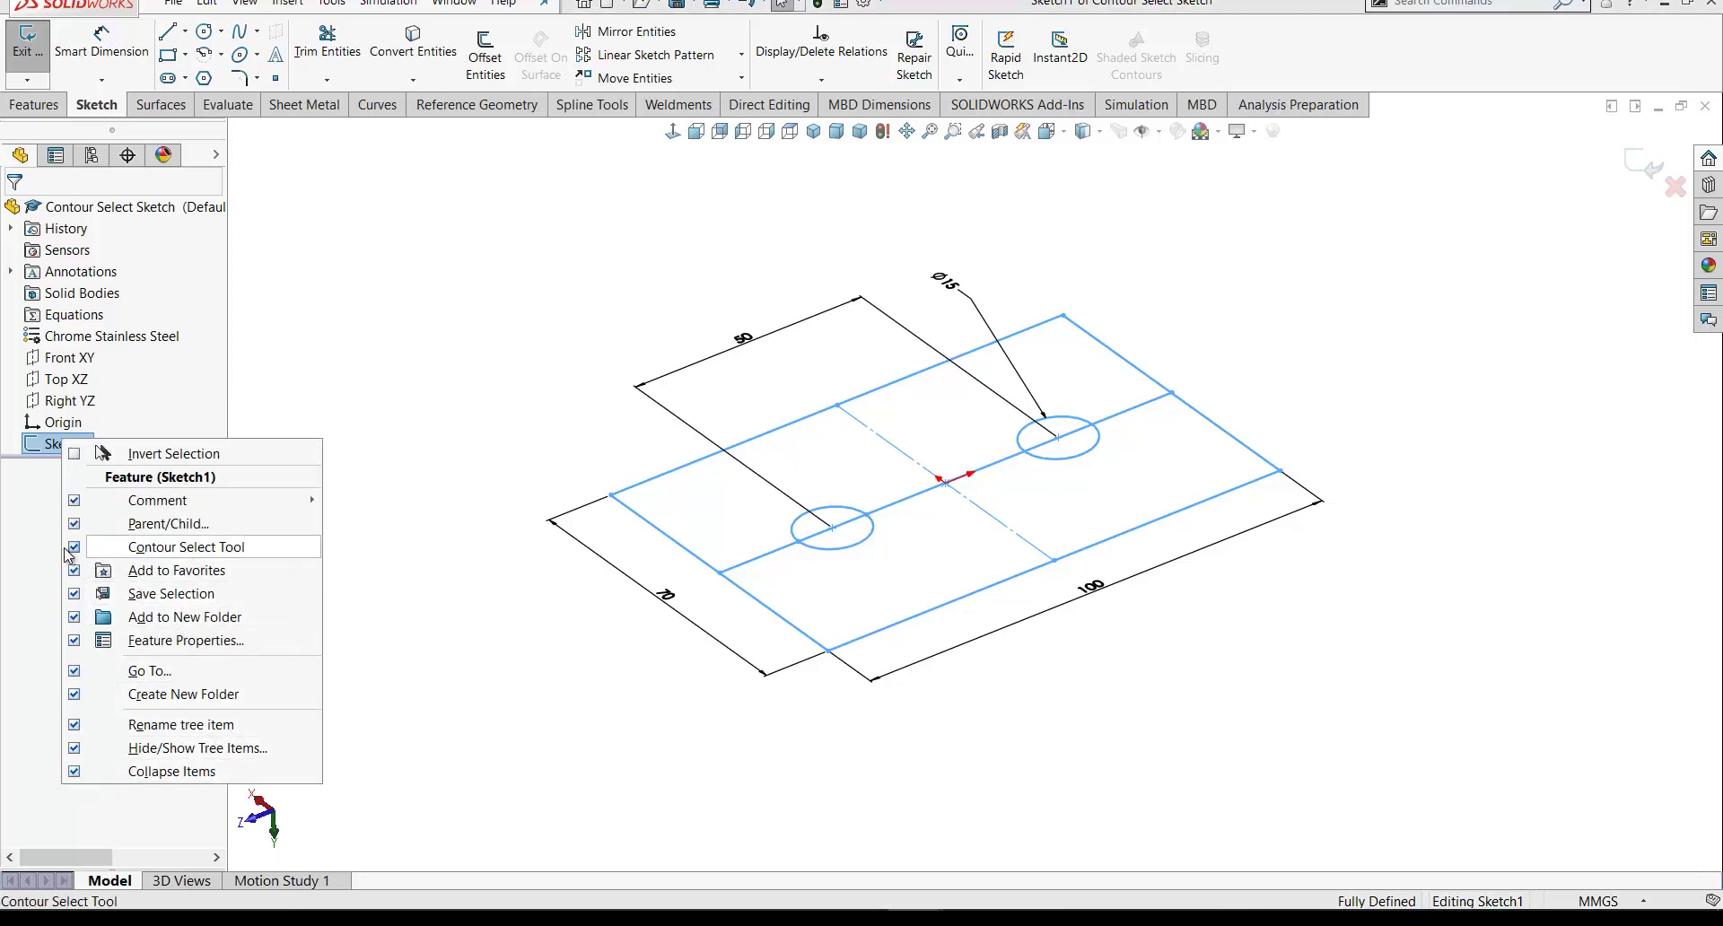
click(690, 508)
Step: With Contour Select, pick the lower region of Sketch1 and Ctrl-add the upper region
key(alt)
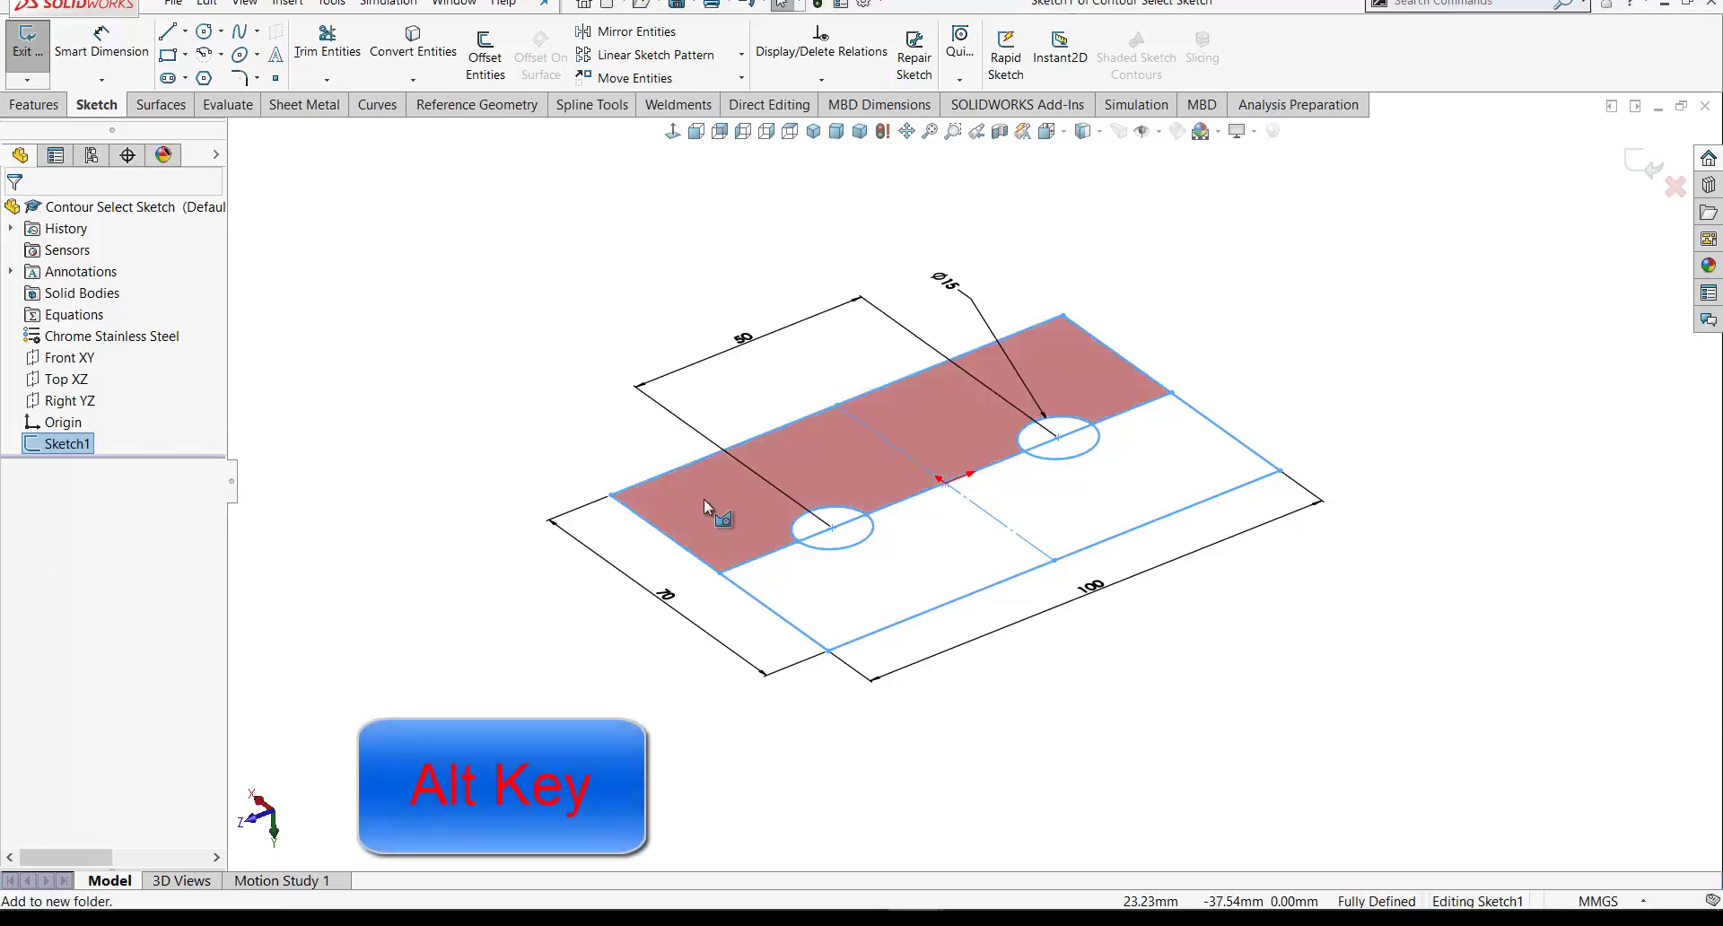
click(703, 499)
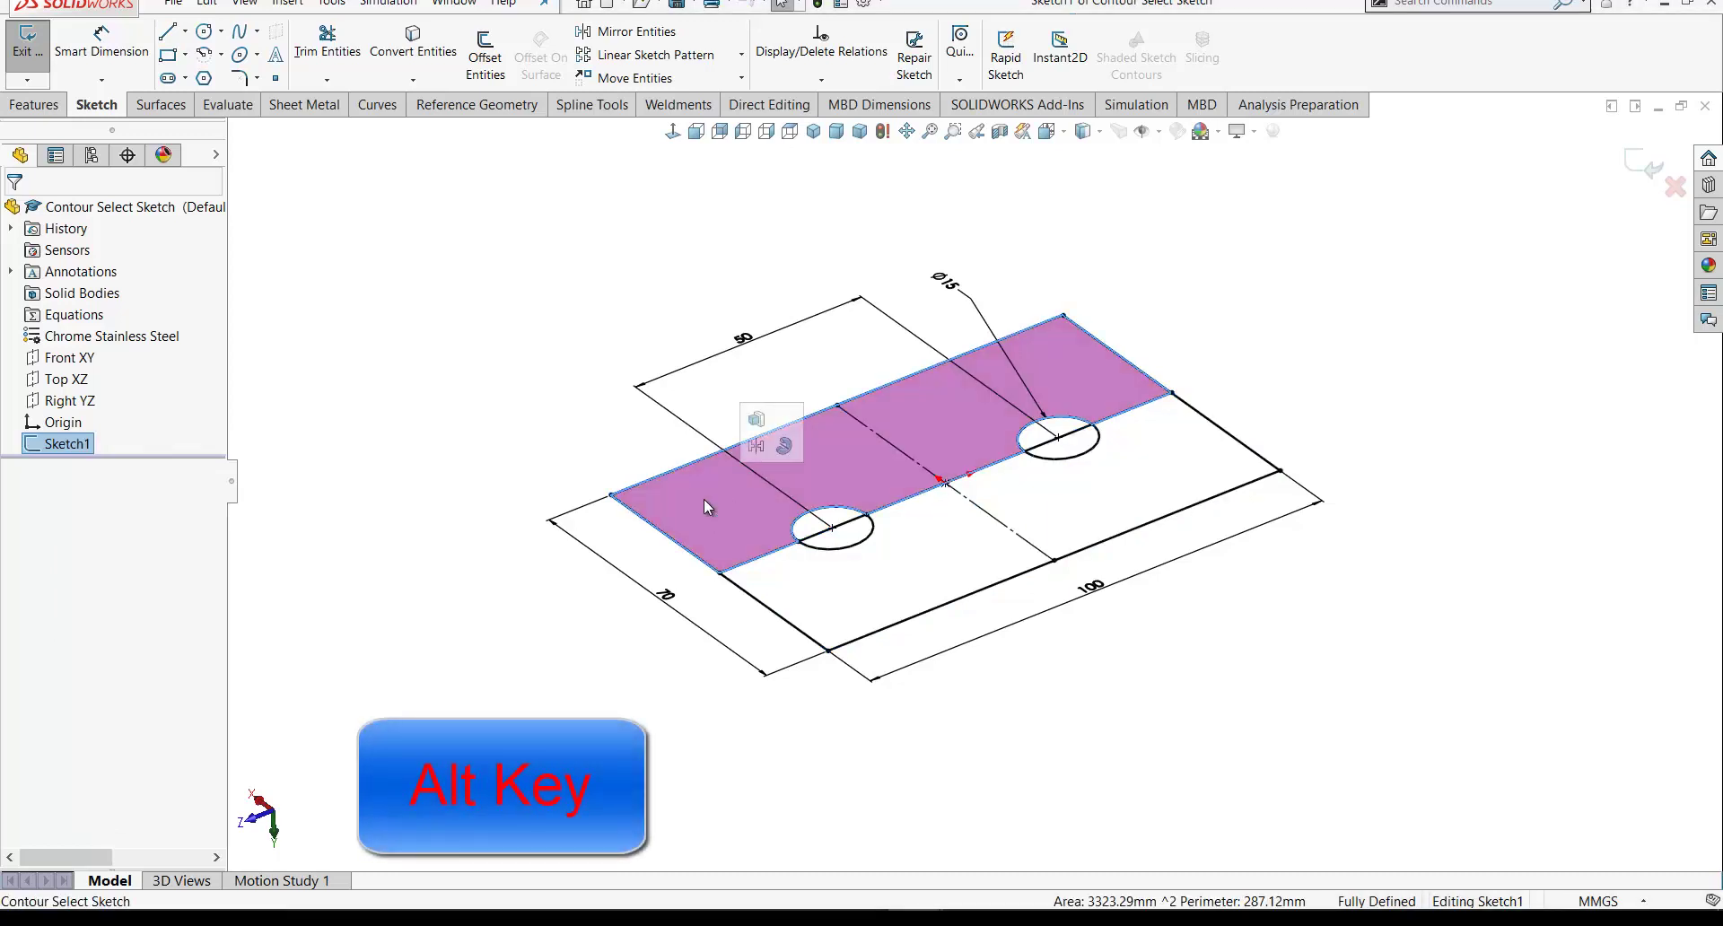
click(841, 584)
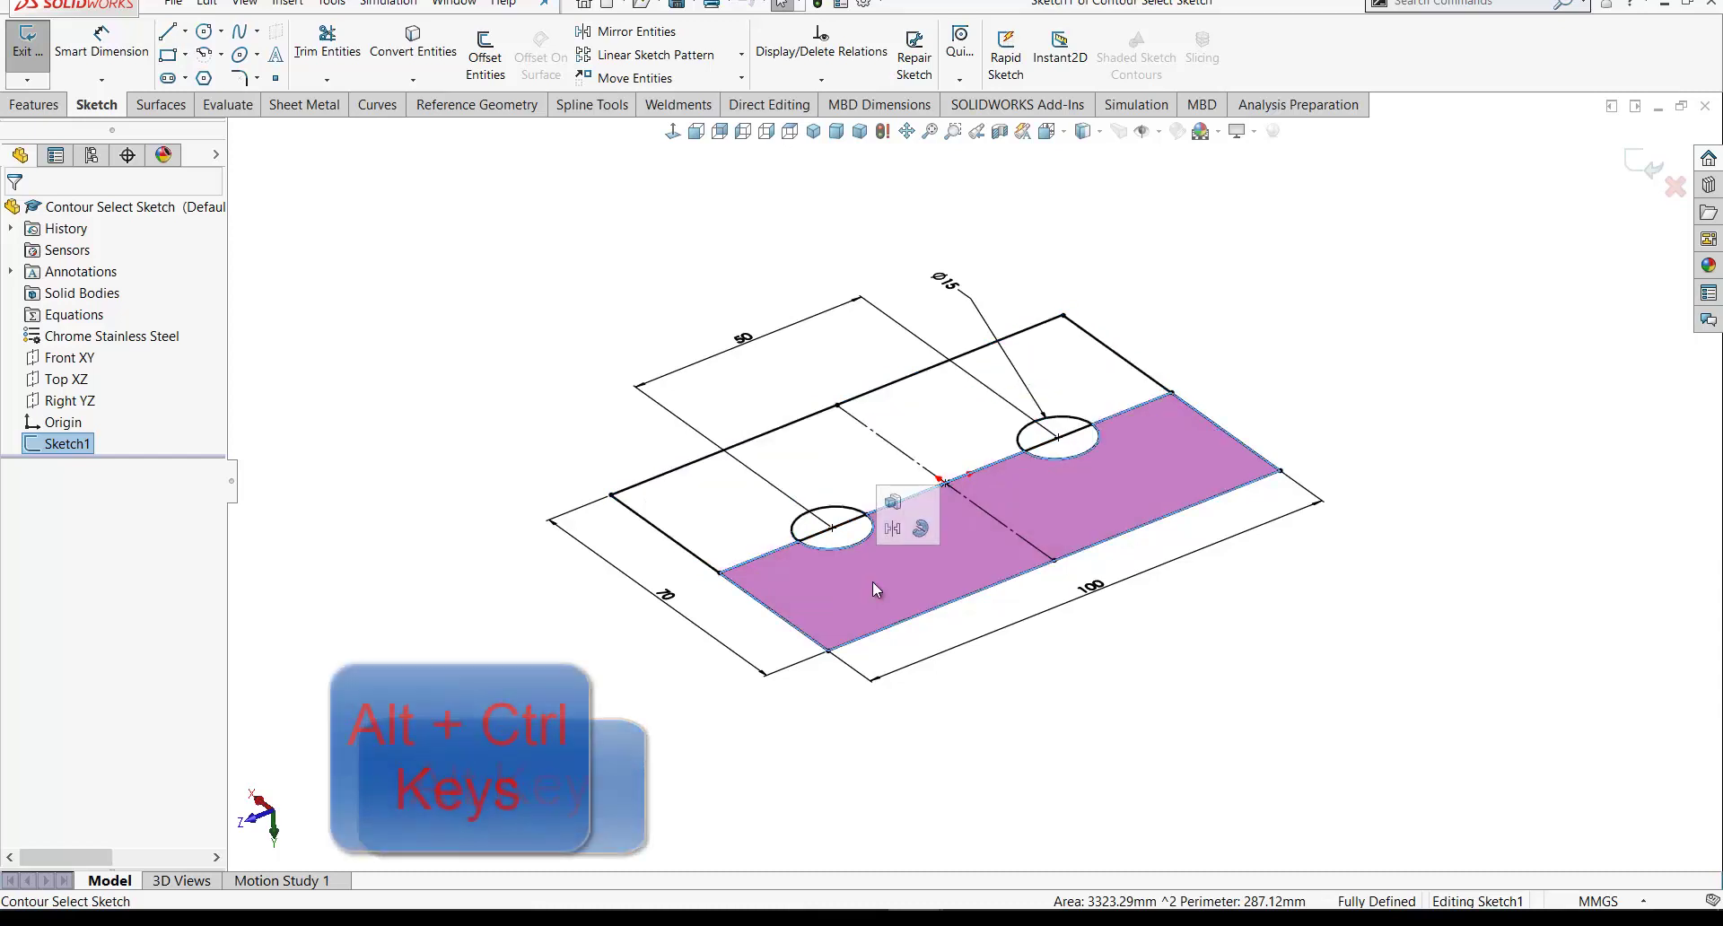
ctrl+click(745, 520)
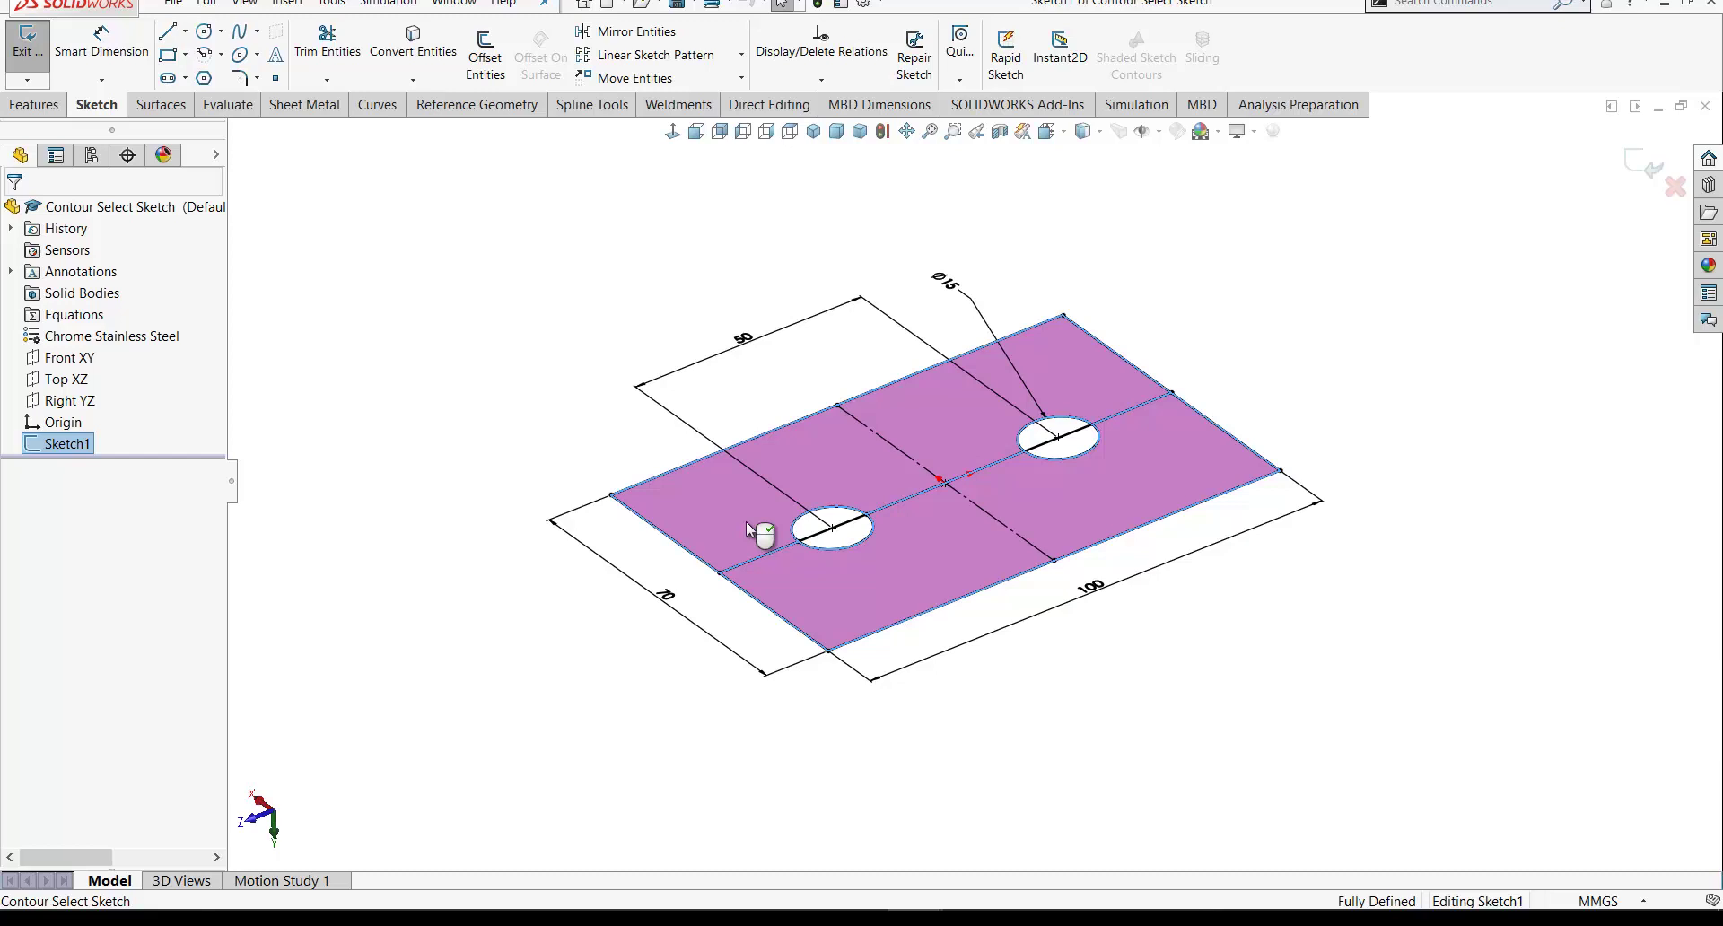
Step: Extrude both picked regions 15 mm in the reversed direction, including Sketch1-Region<2>, as Boss-Extrude10
click(33, 106)
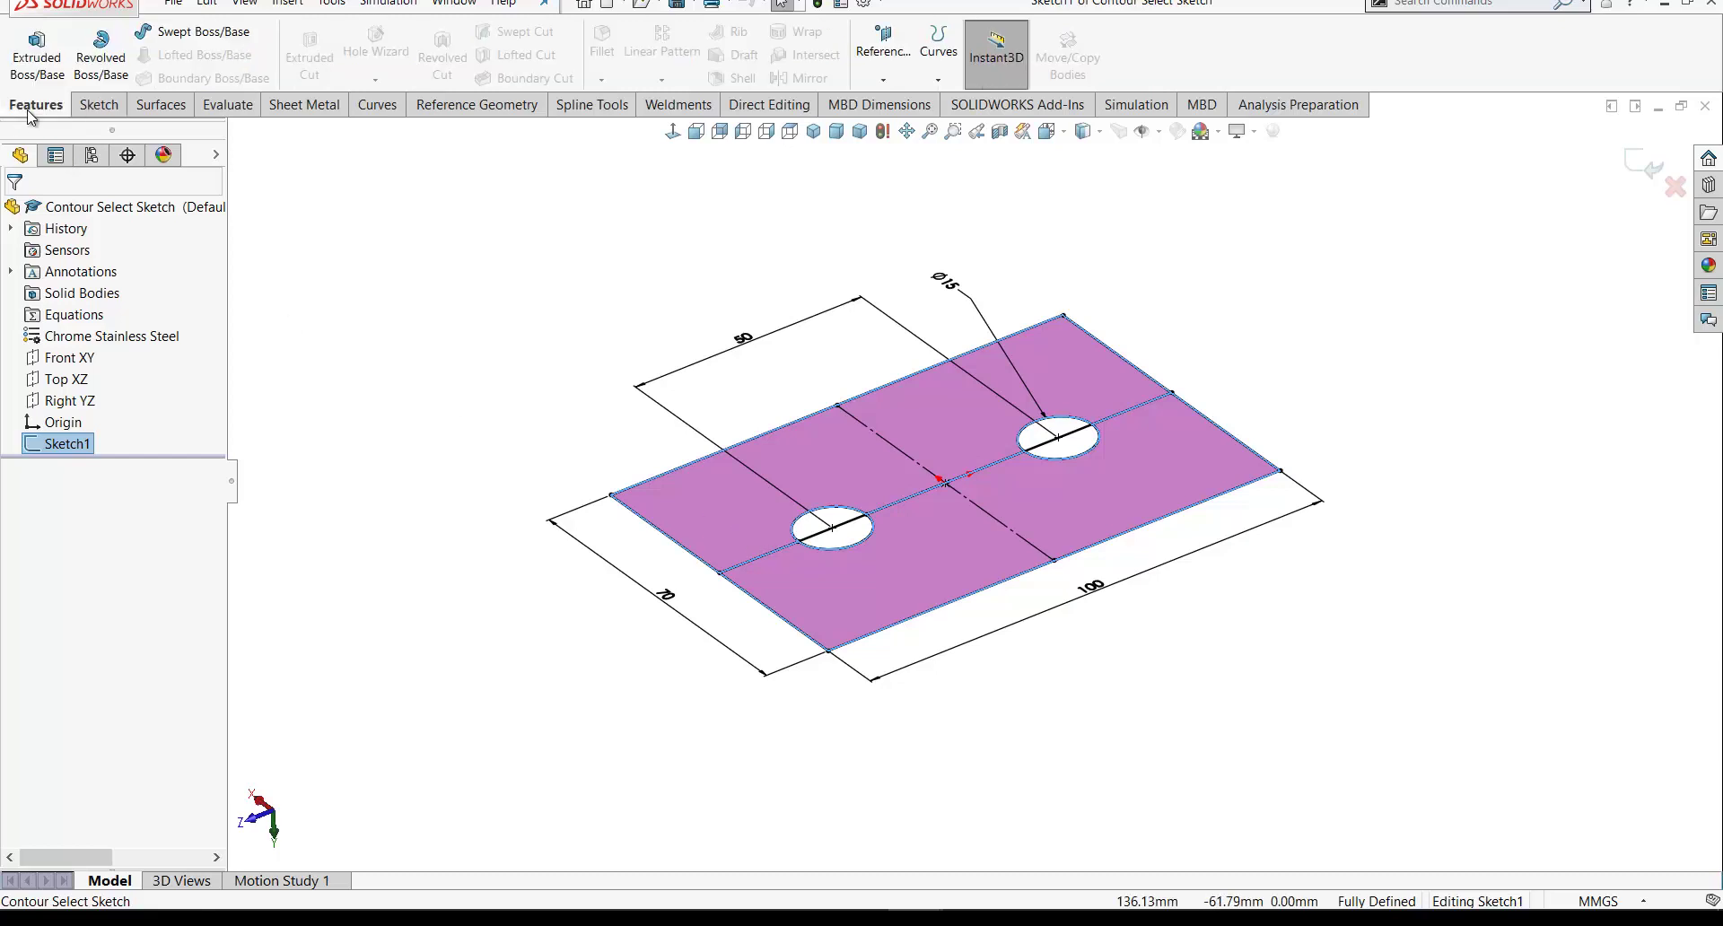
click(36, 49)
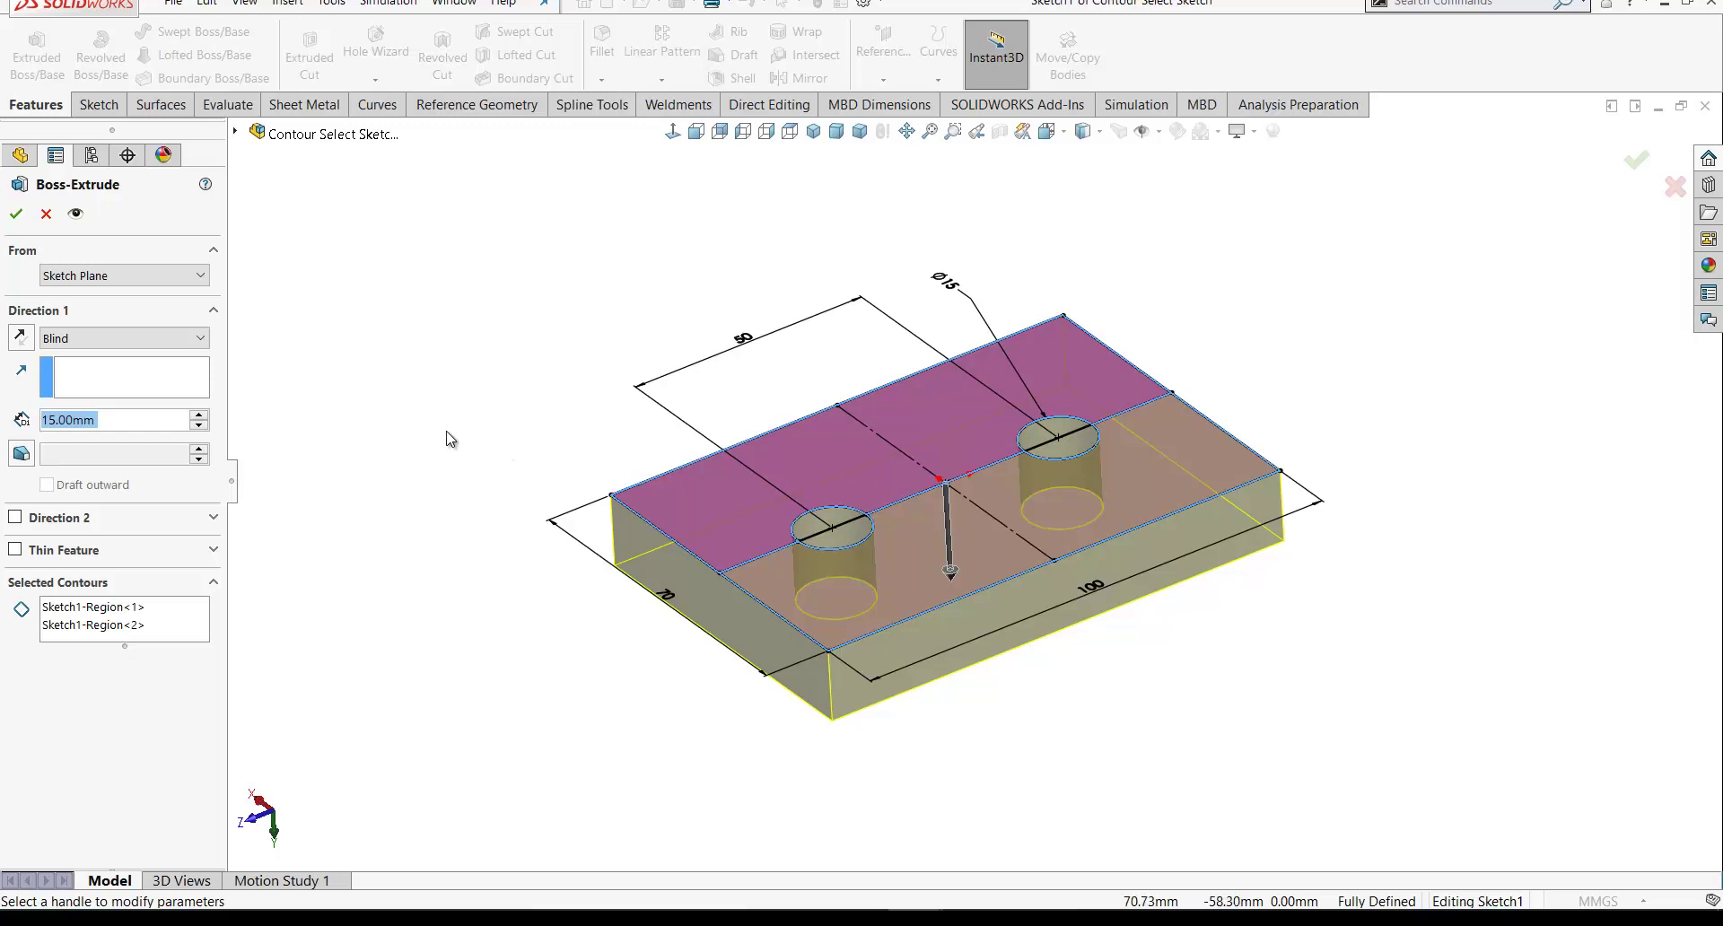
click(22, 337)
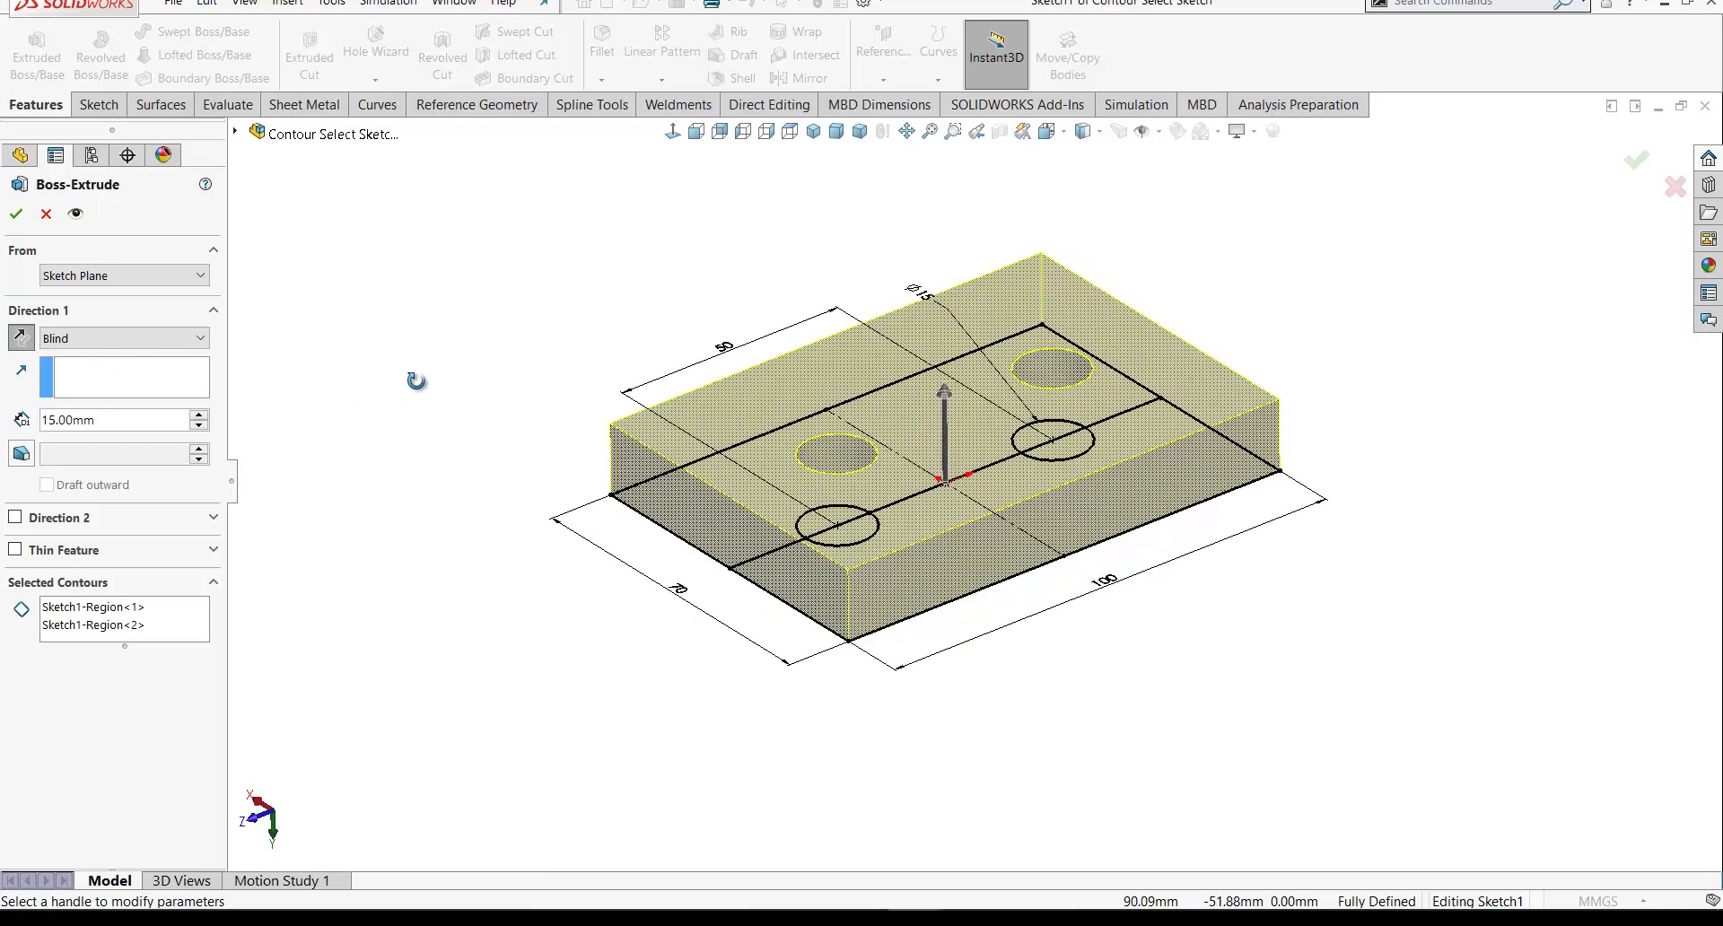
click(83, 624)
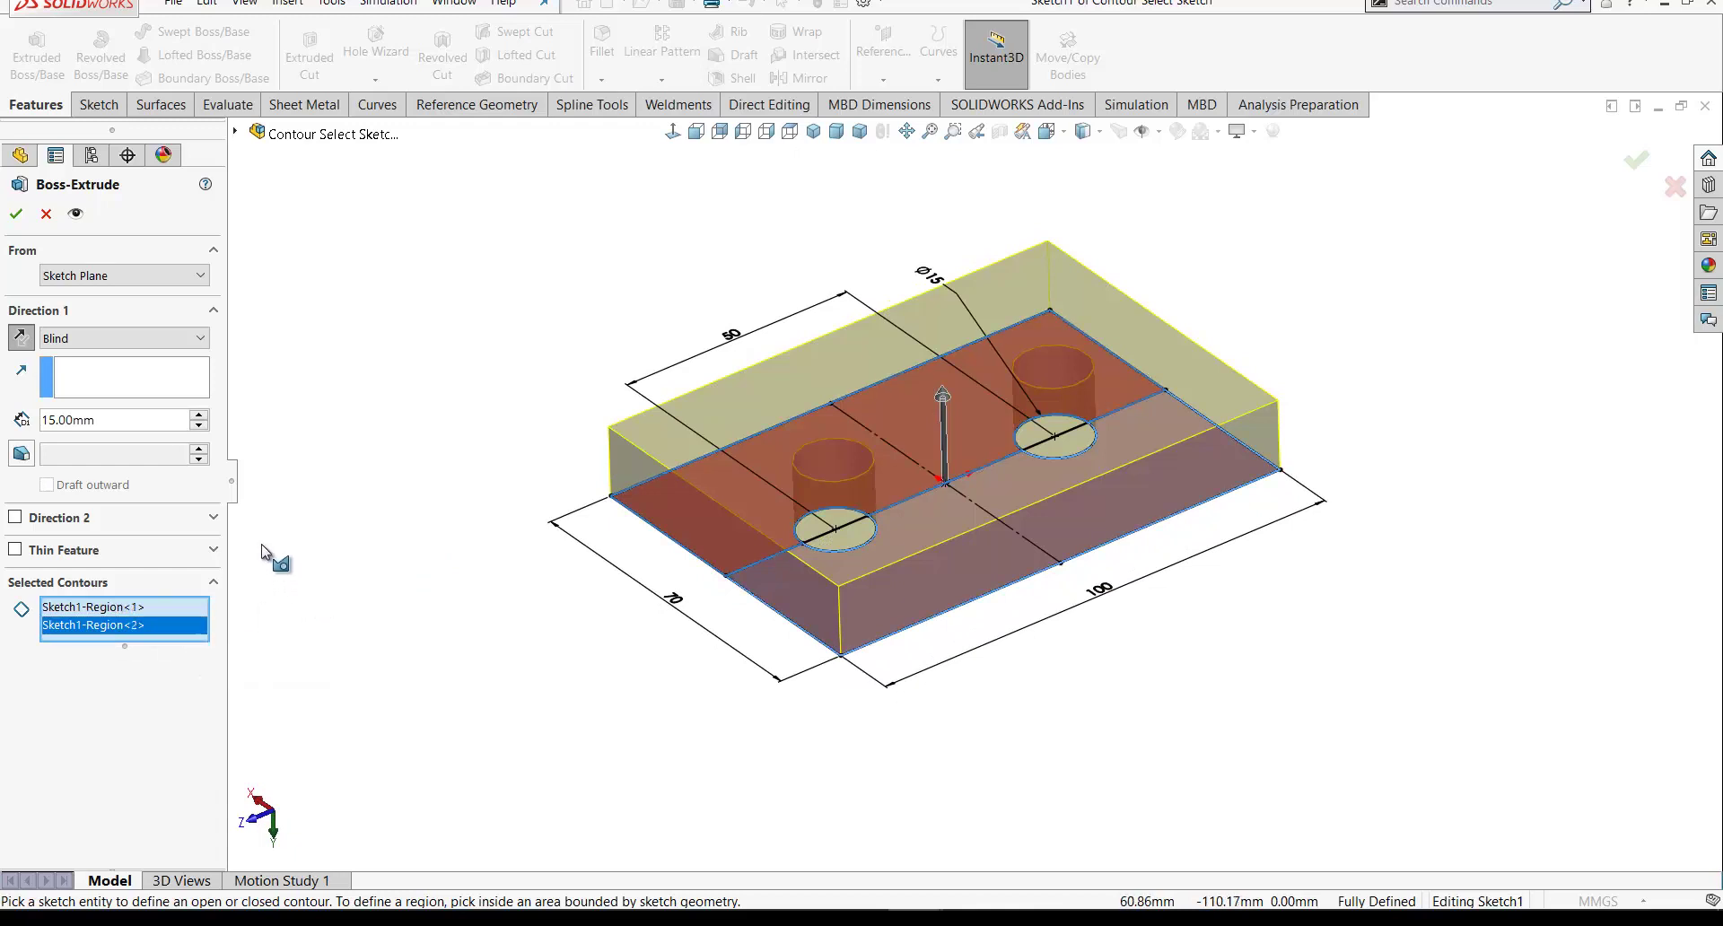
click(17, 215)
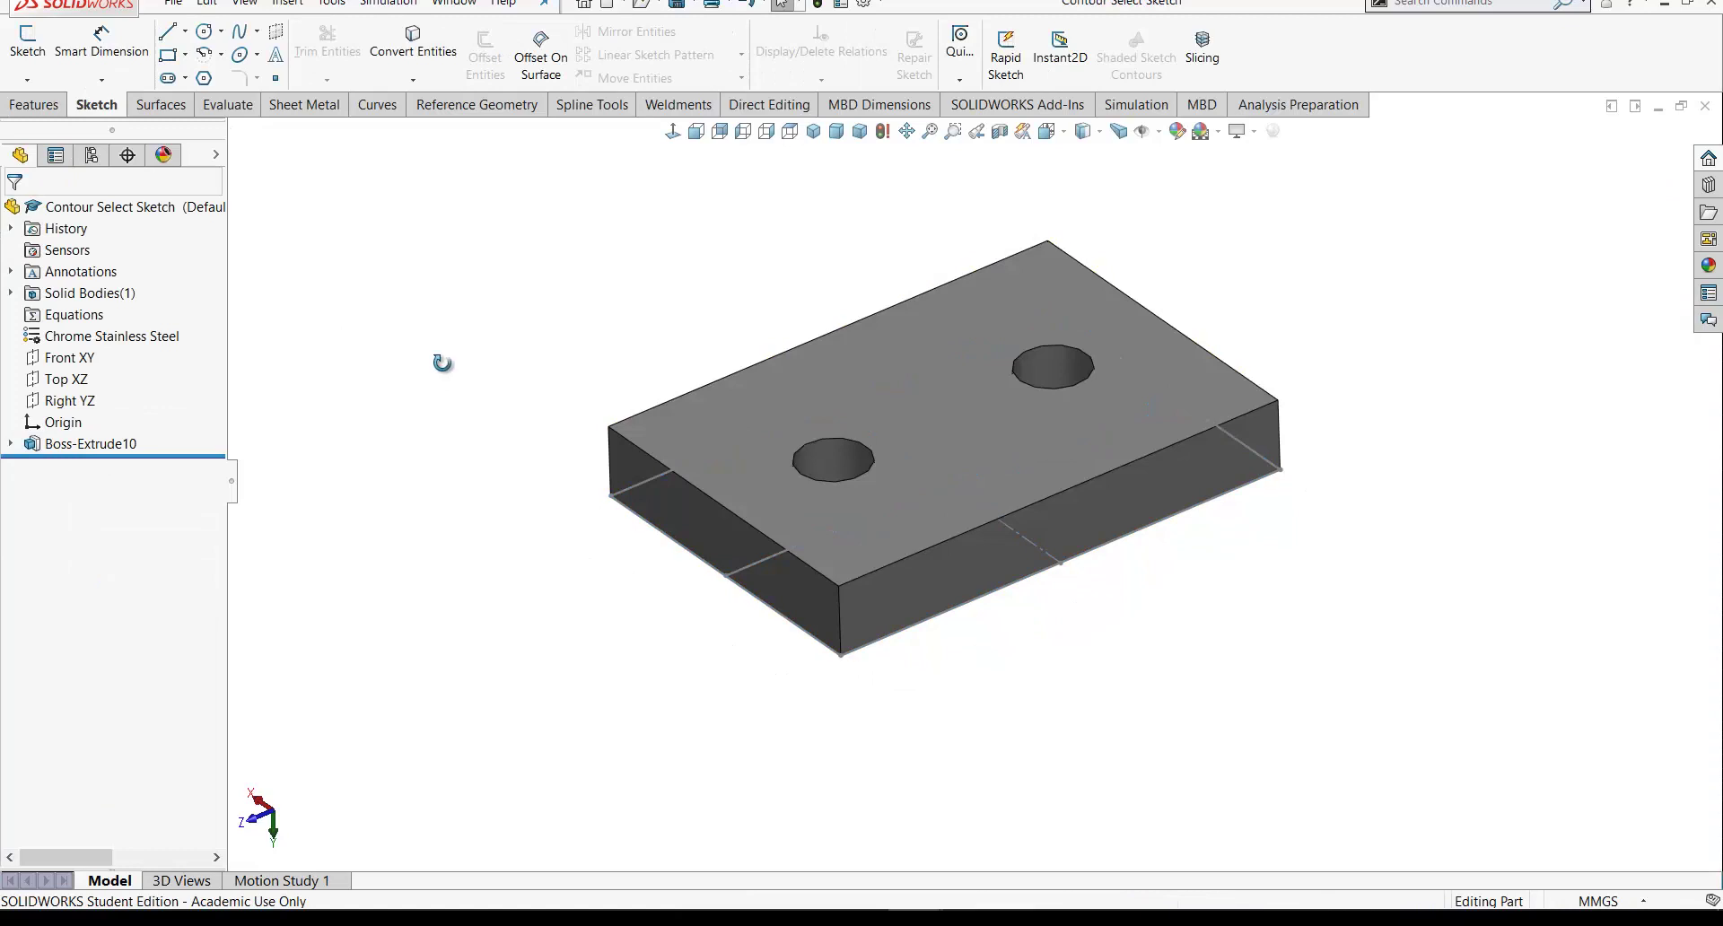
Step: Expand Boss-Extrude10 and pick its Sketch1 outer rectangle contour, orbiting to inspect the block
click(11, 443)
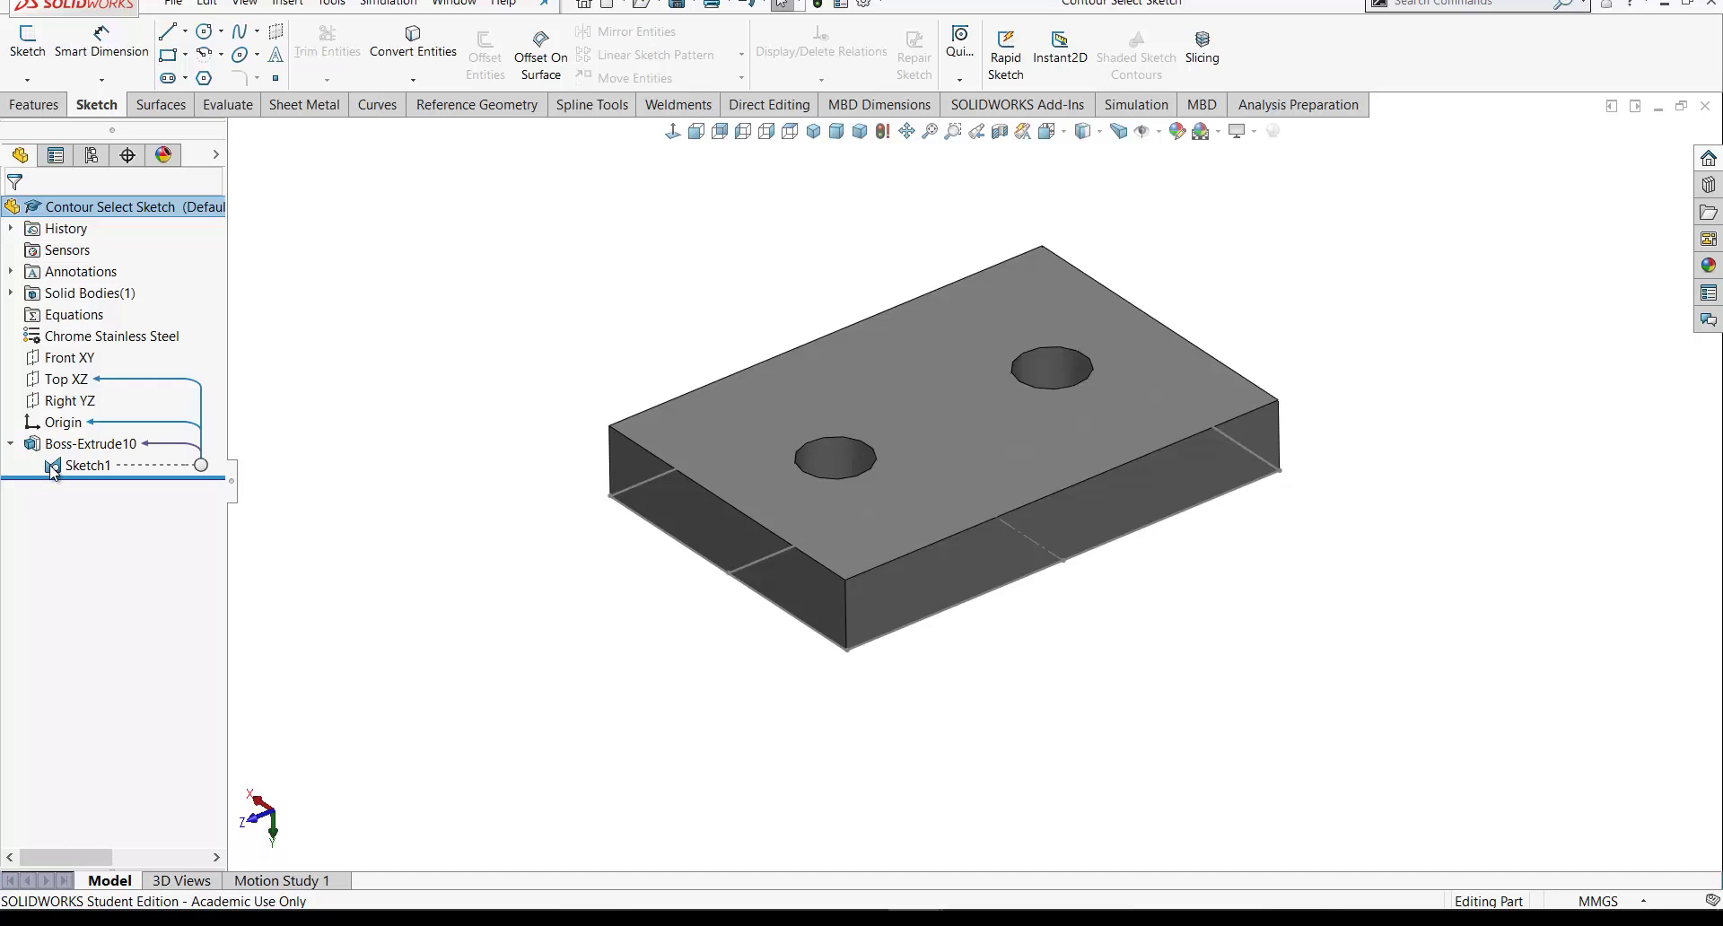
right_click(78, 474)
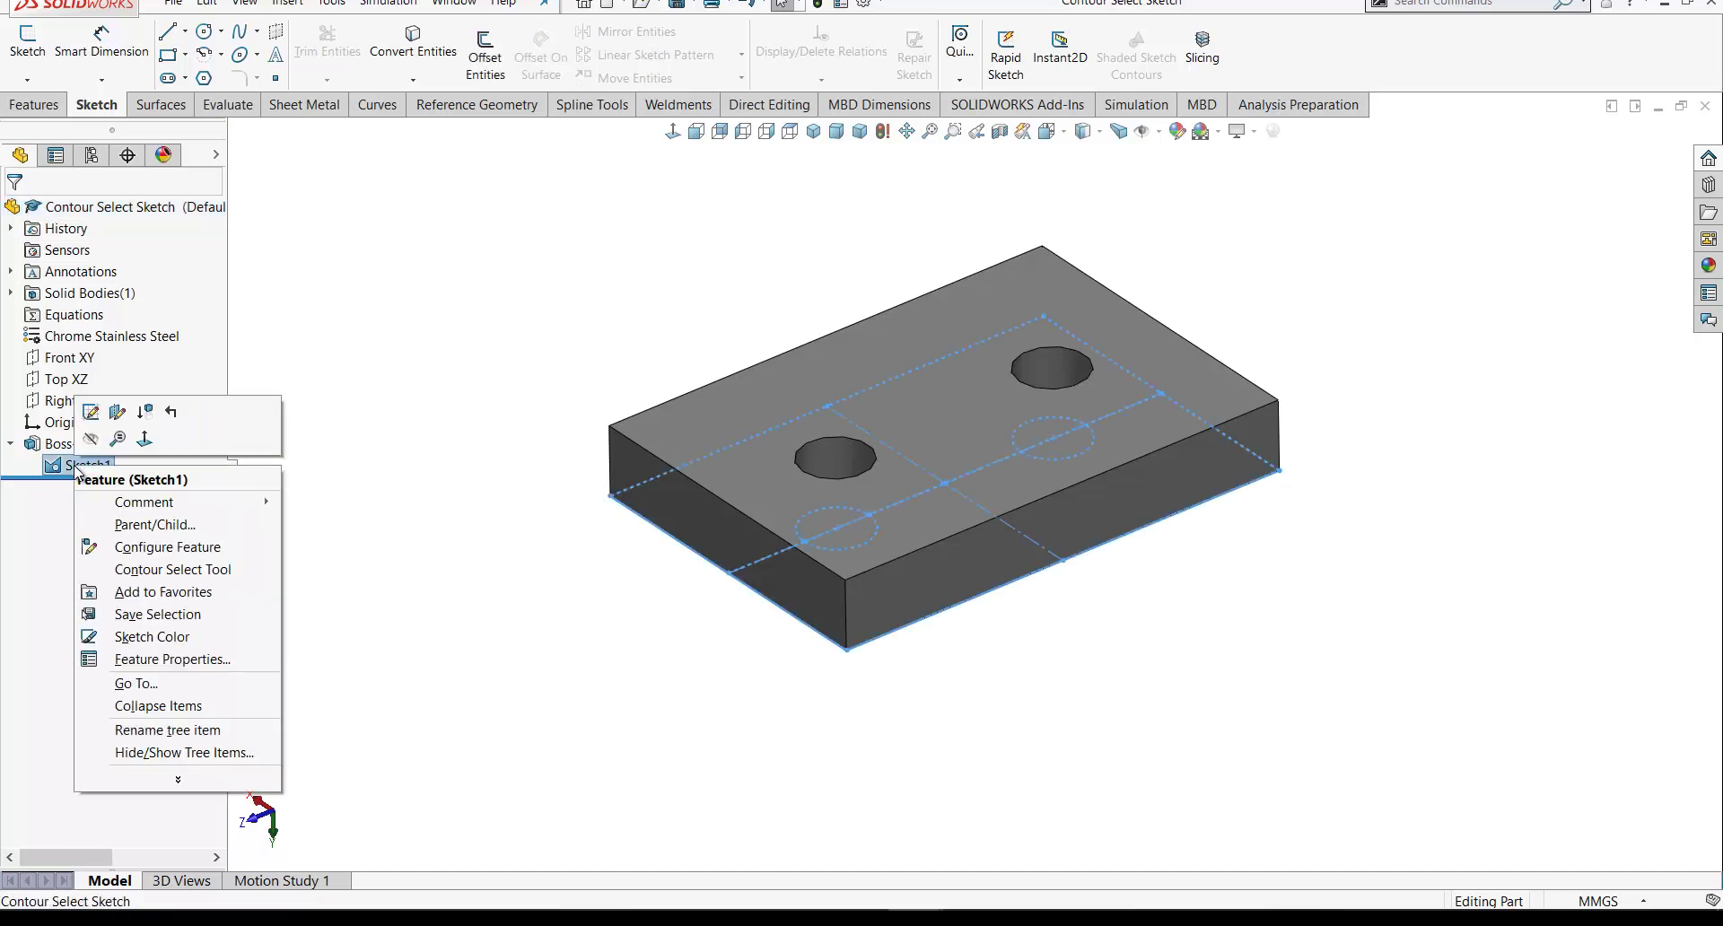
click(147, 571)
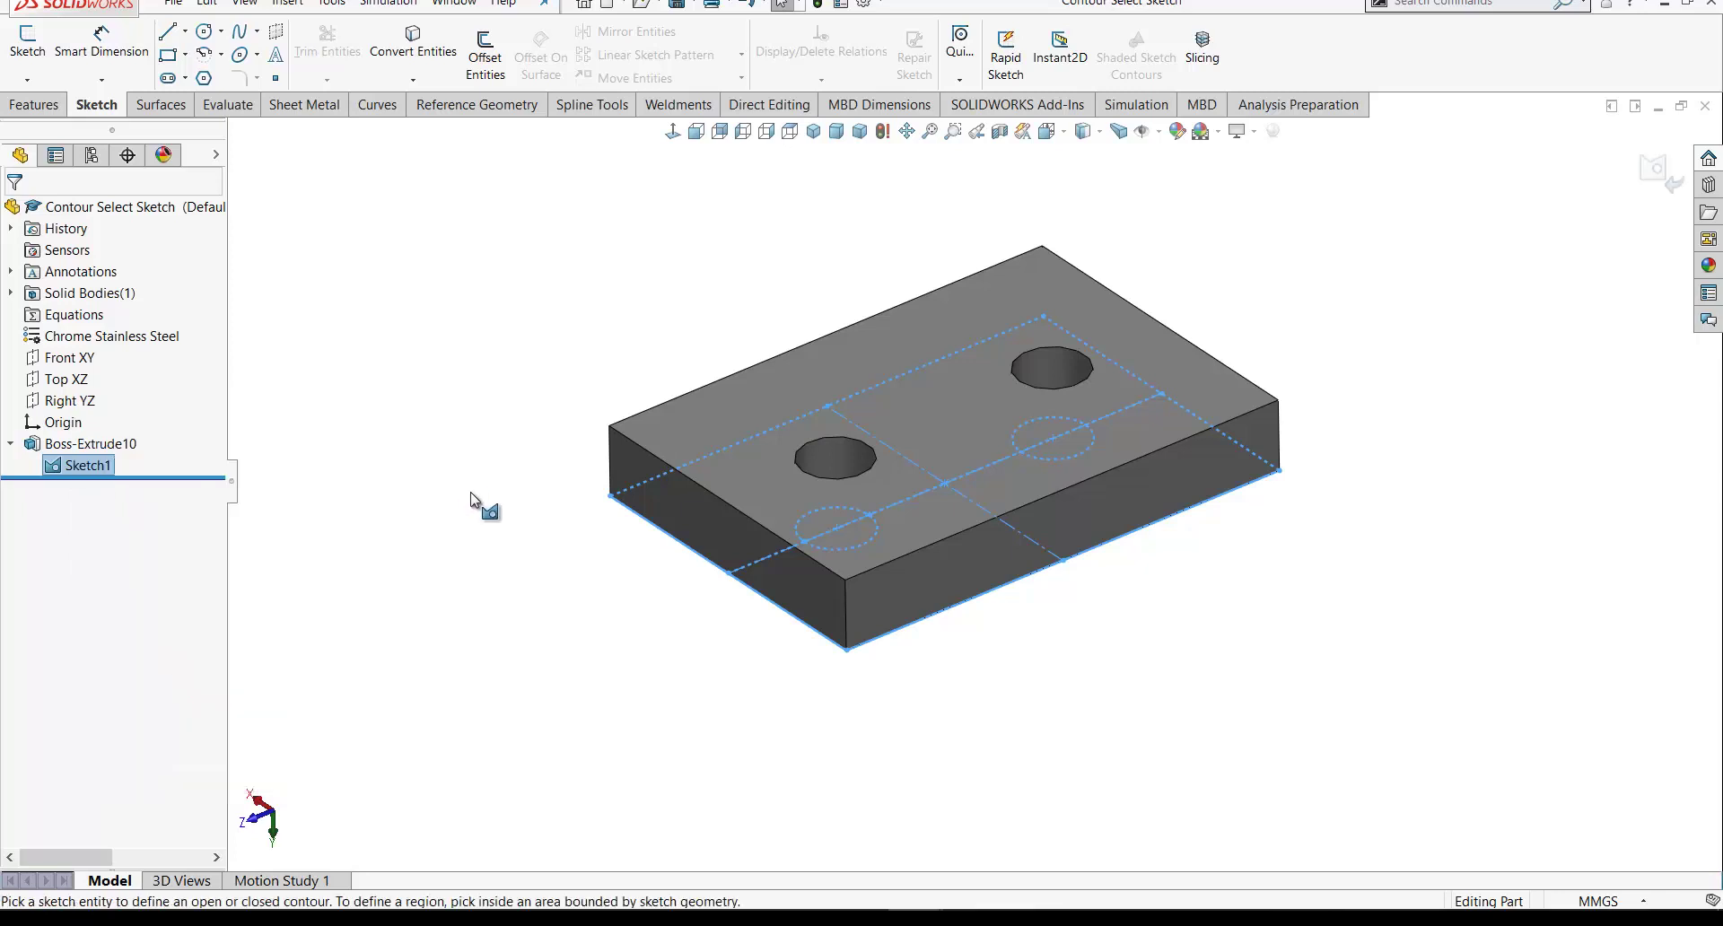
mouse_move(496, 523)
middle_down()
mouse_move(488, 646)
mouse_move(493, 550)
middle_up()
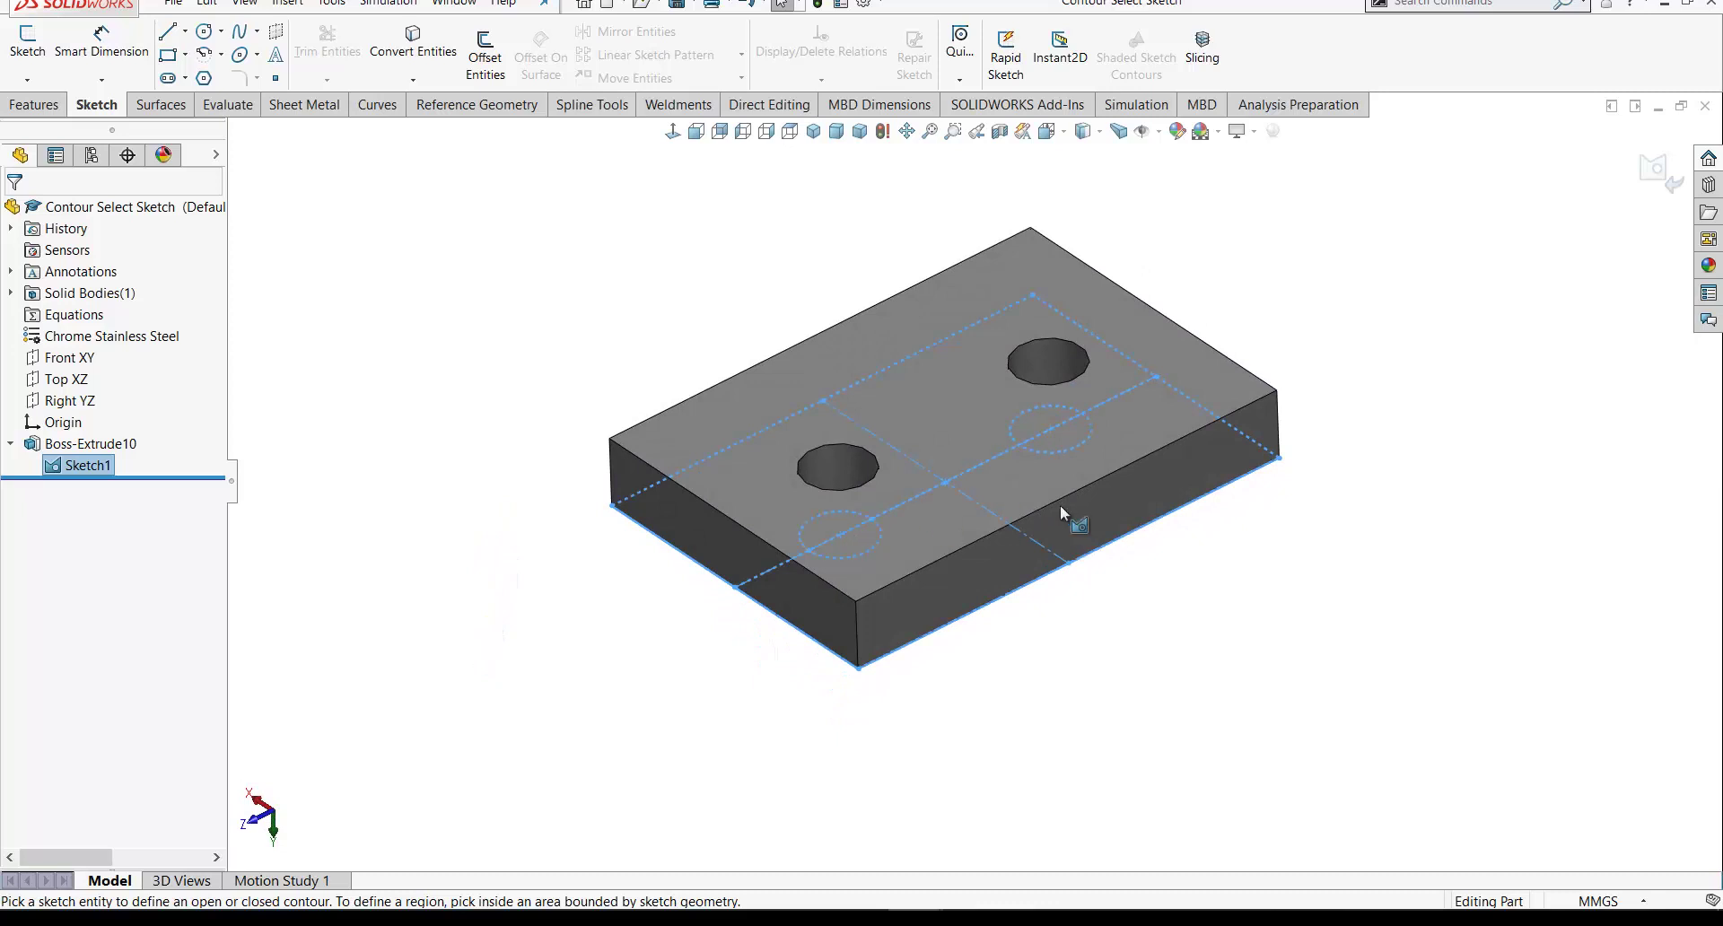
click(835, 389)
middle_drag(665, 769, 763, 438)
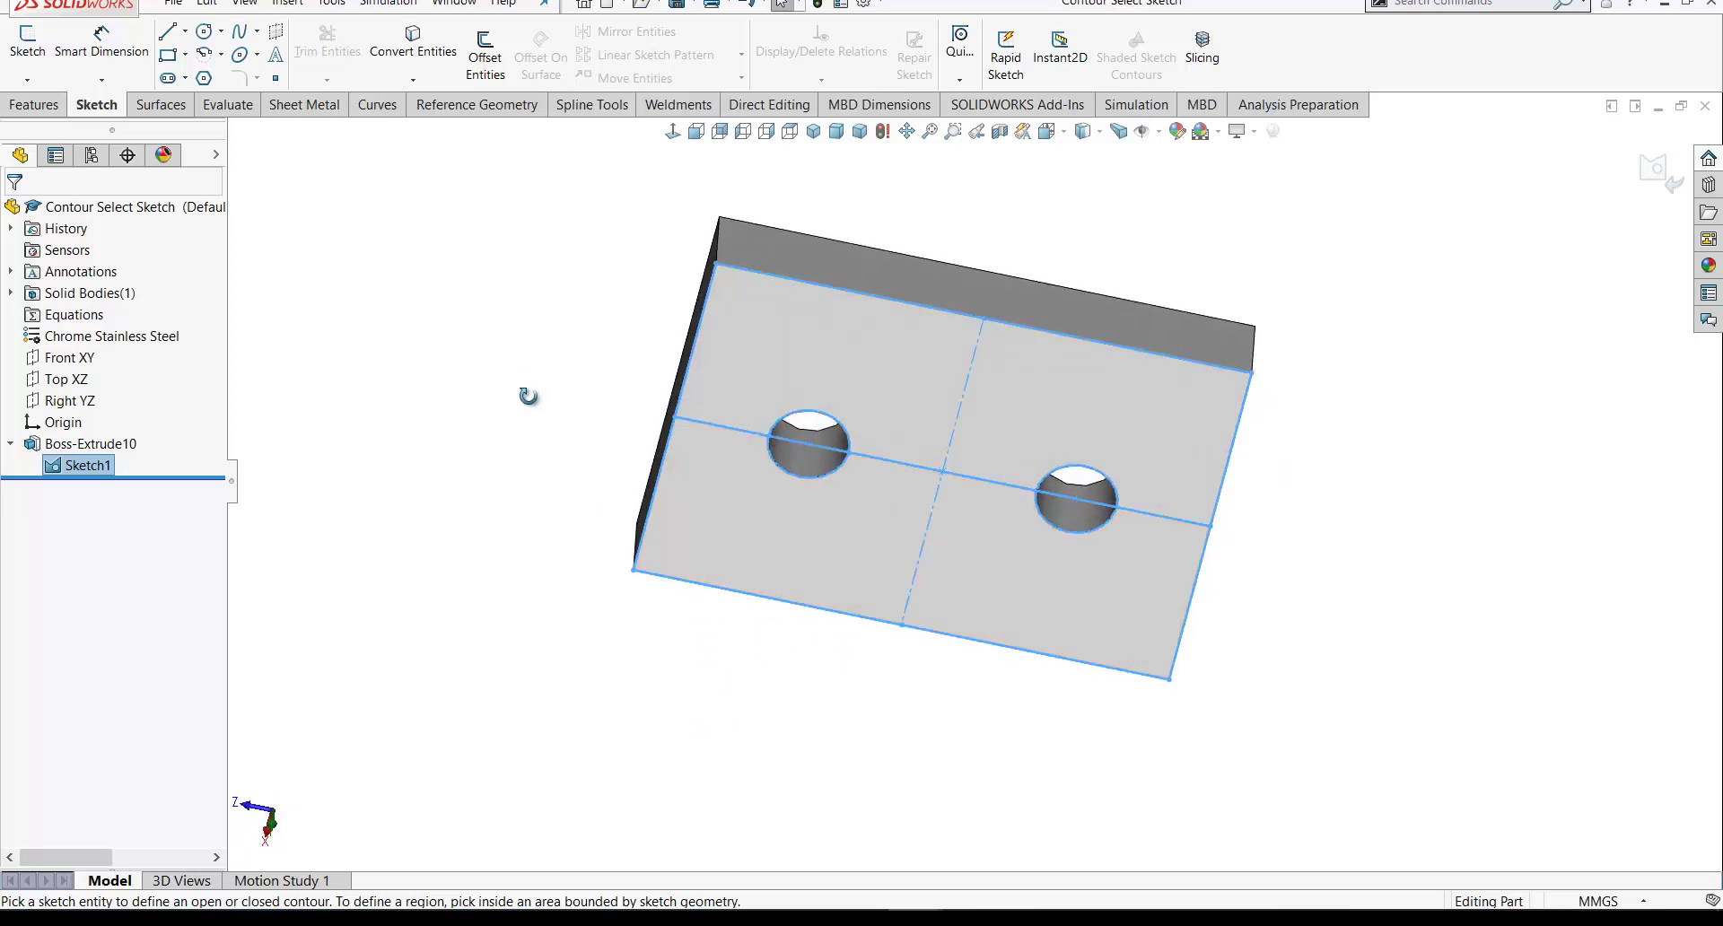
mouse_move(528, 396)
middle_down()
mouse_move(604, 745)
mouse_move(799, 596)
middle_up()
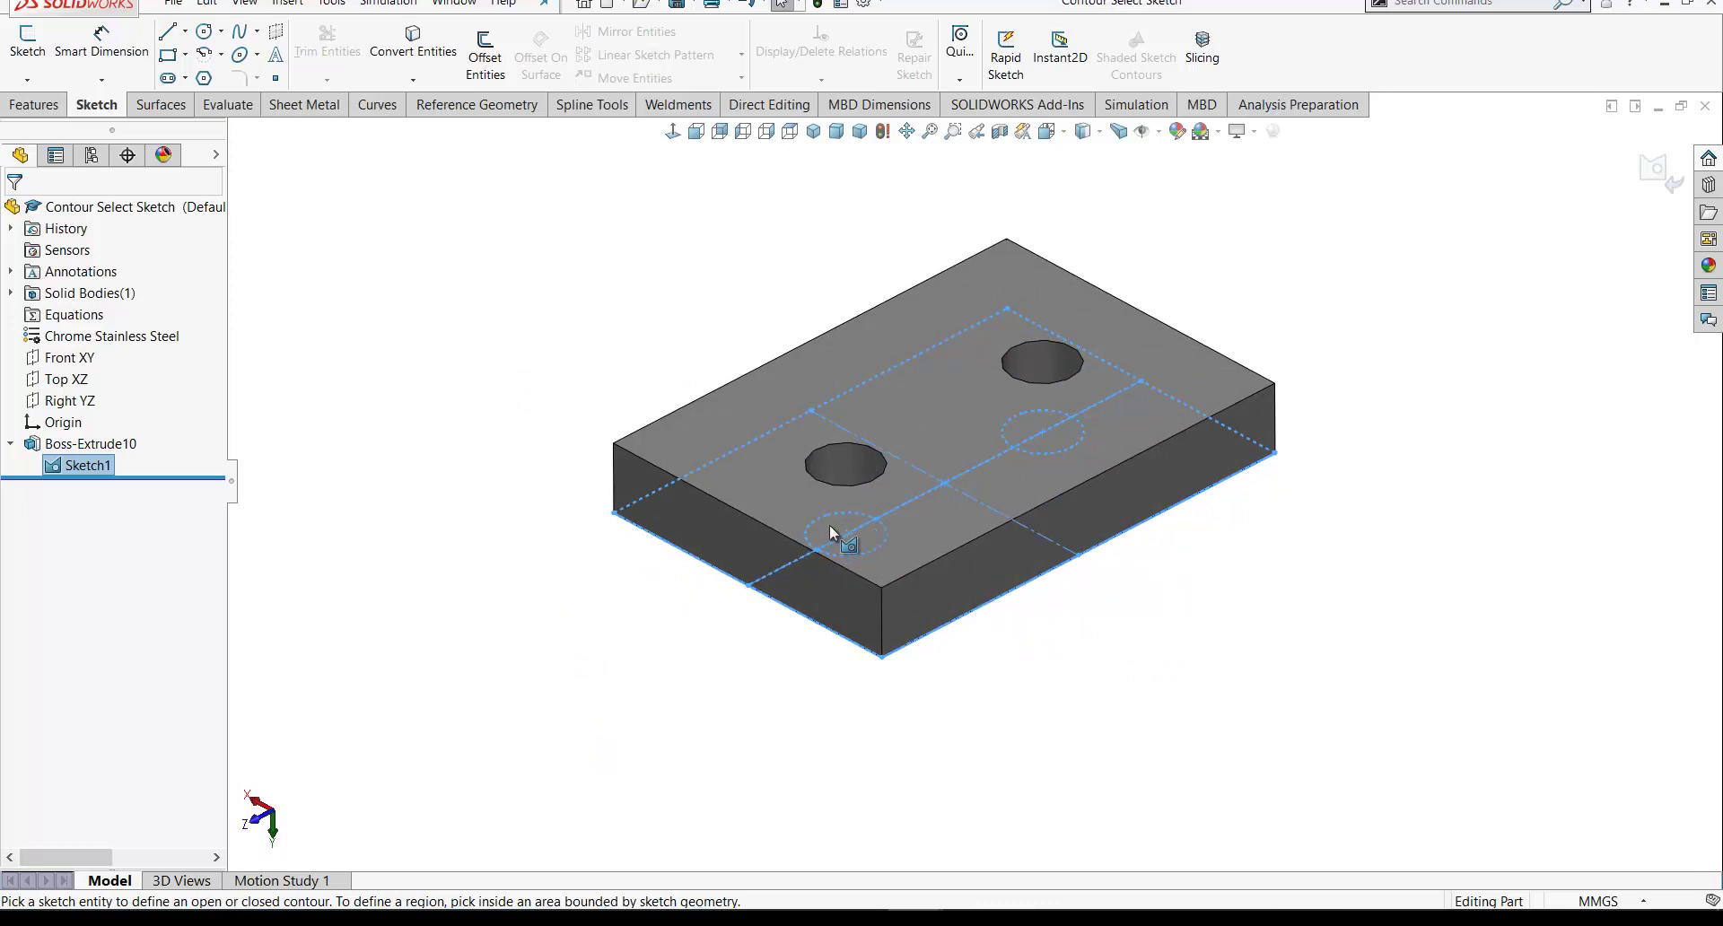
middle_drag(829, 526, 565, 284)
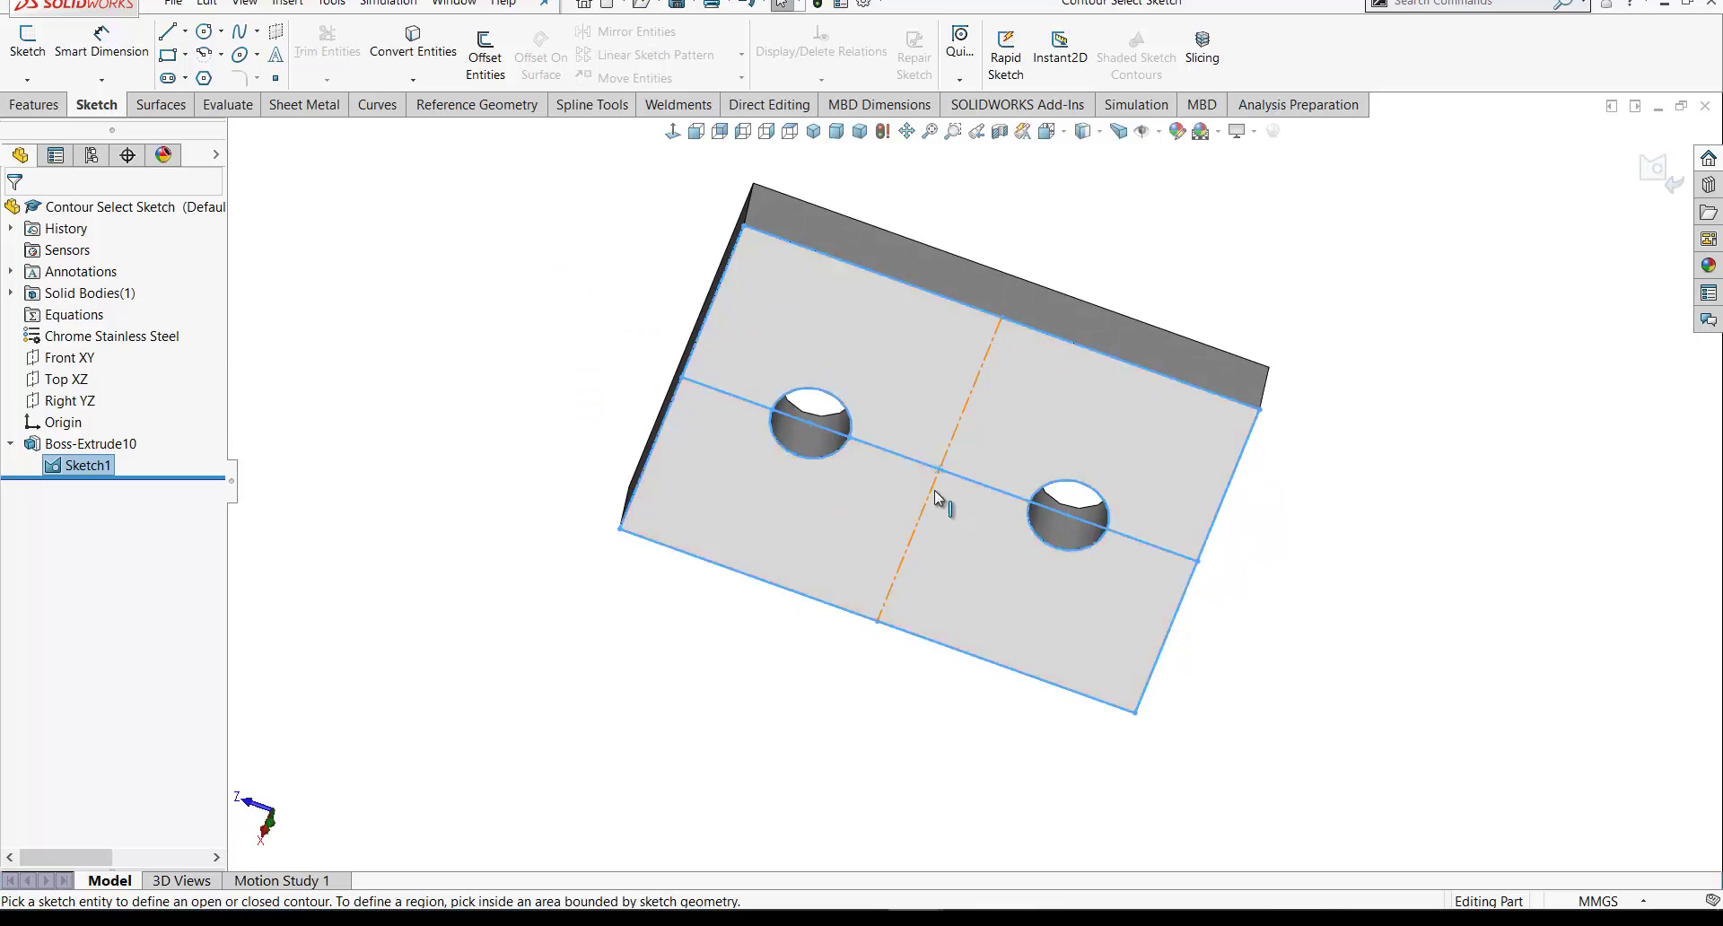
middle_drag(915, 400, 75, 474)
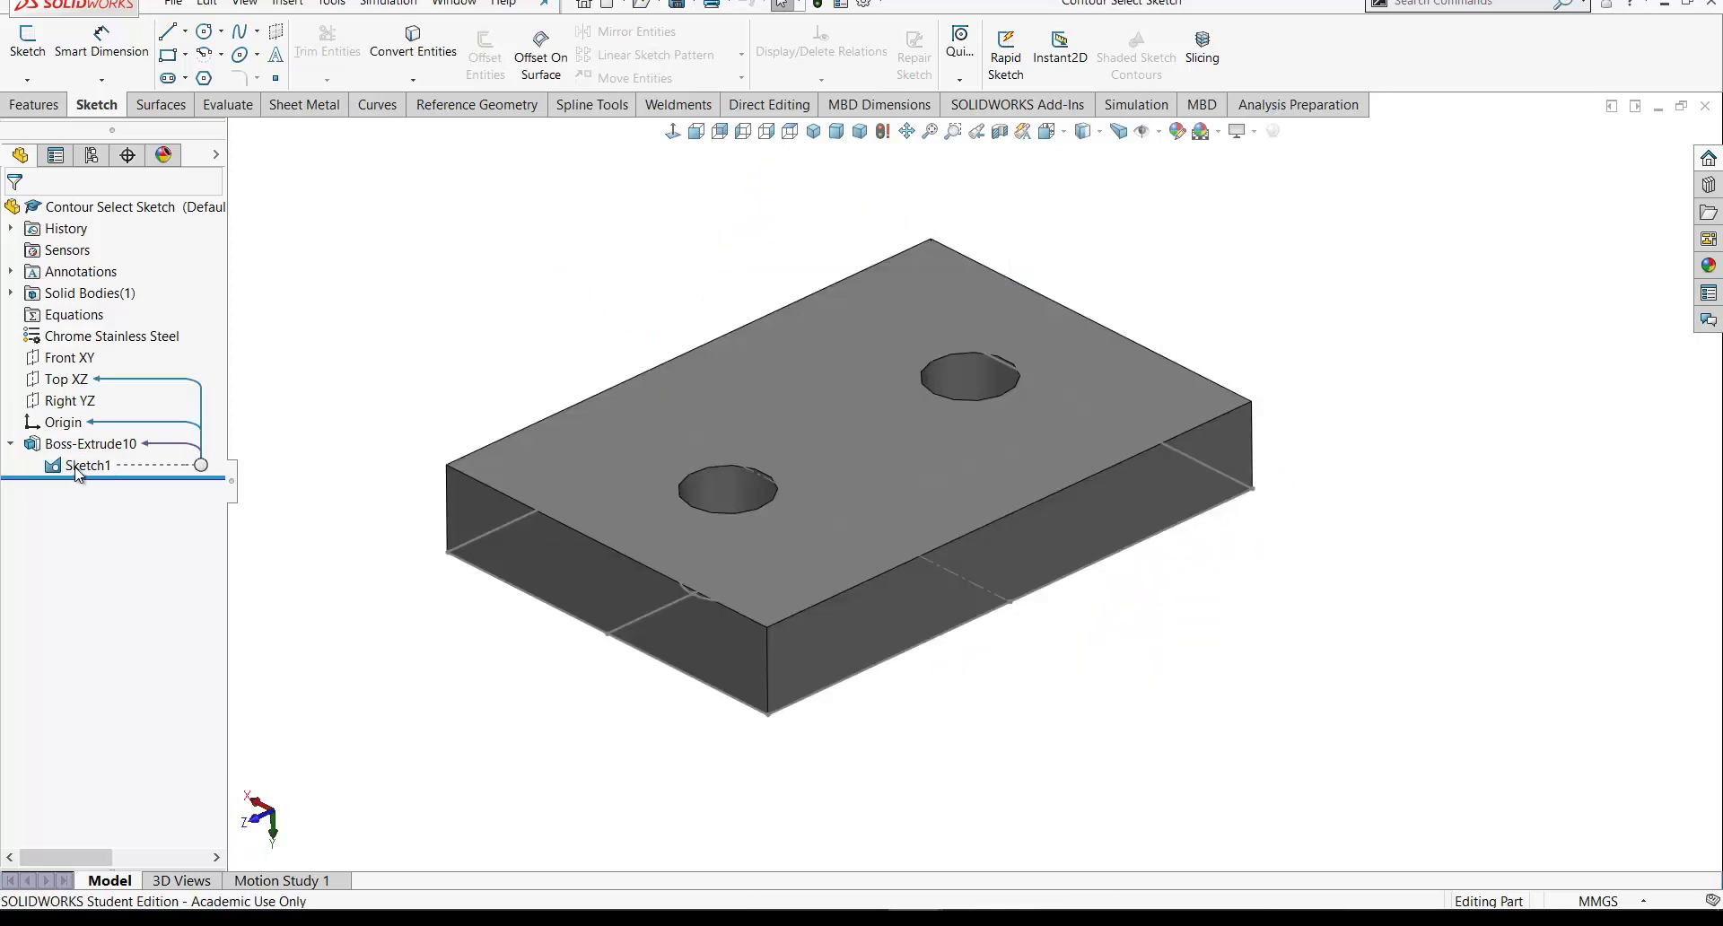
Step: From the underside, pick the left hole's lower half and right hole's upper half regions
right_click(79, 475)
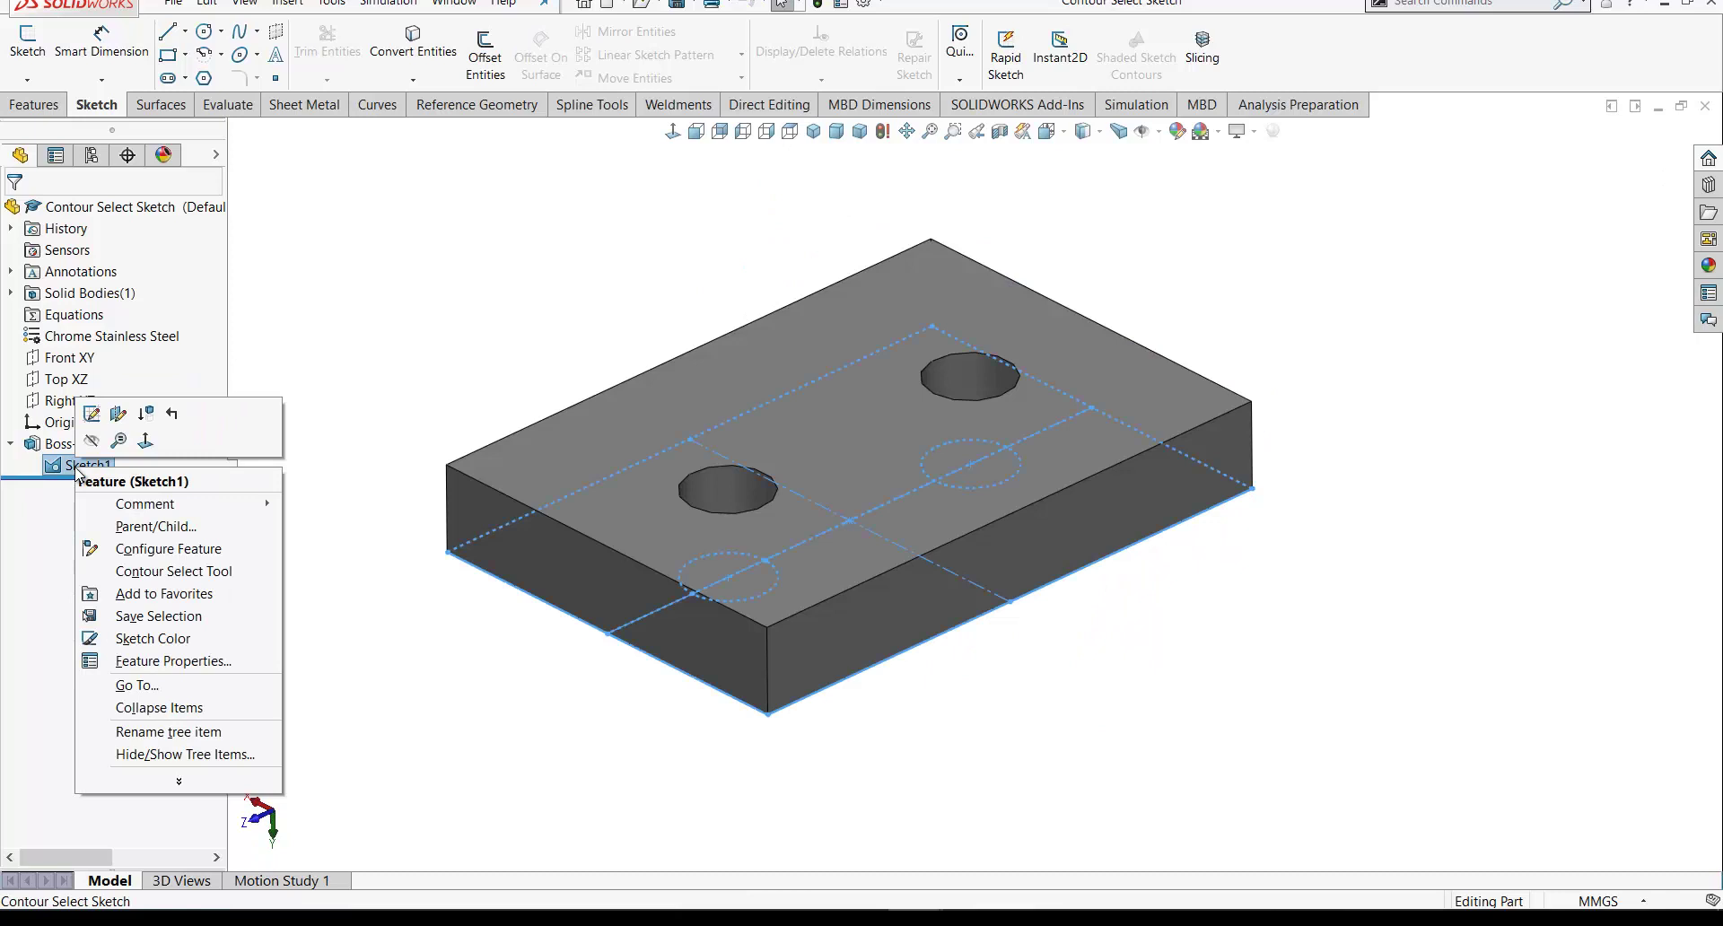
click(136, 571)
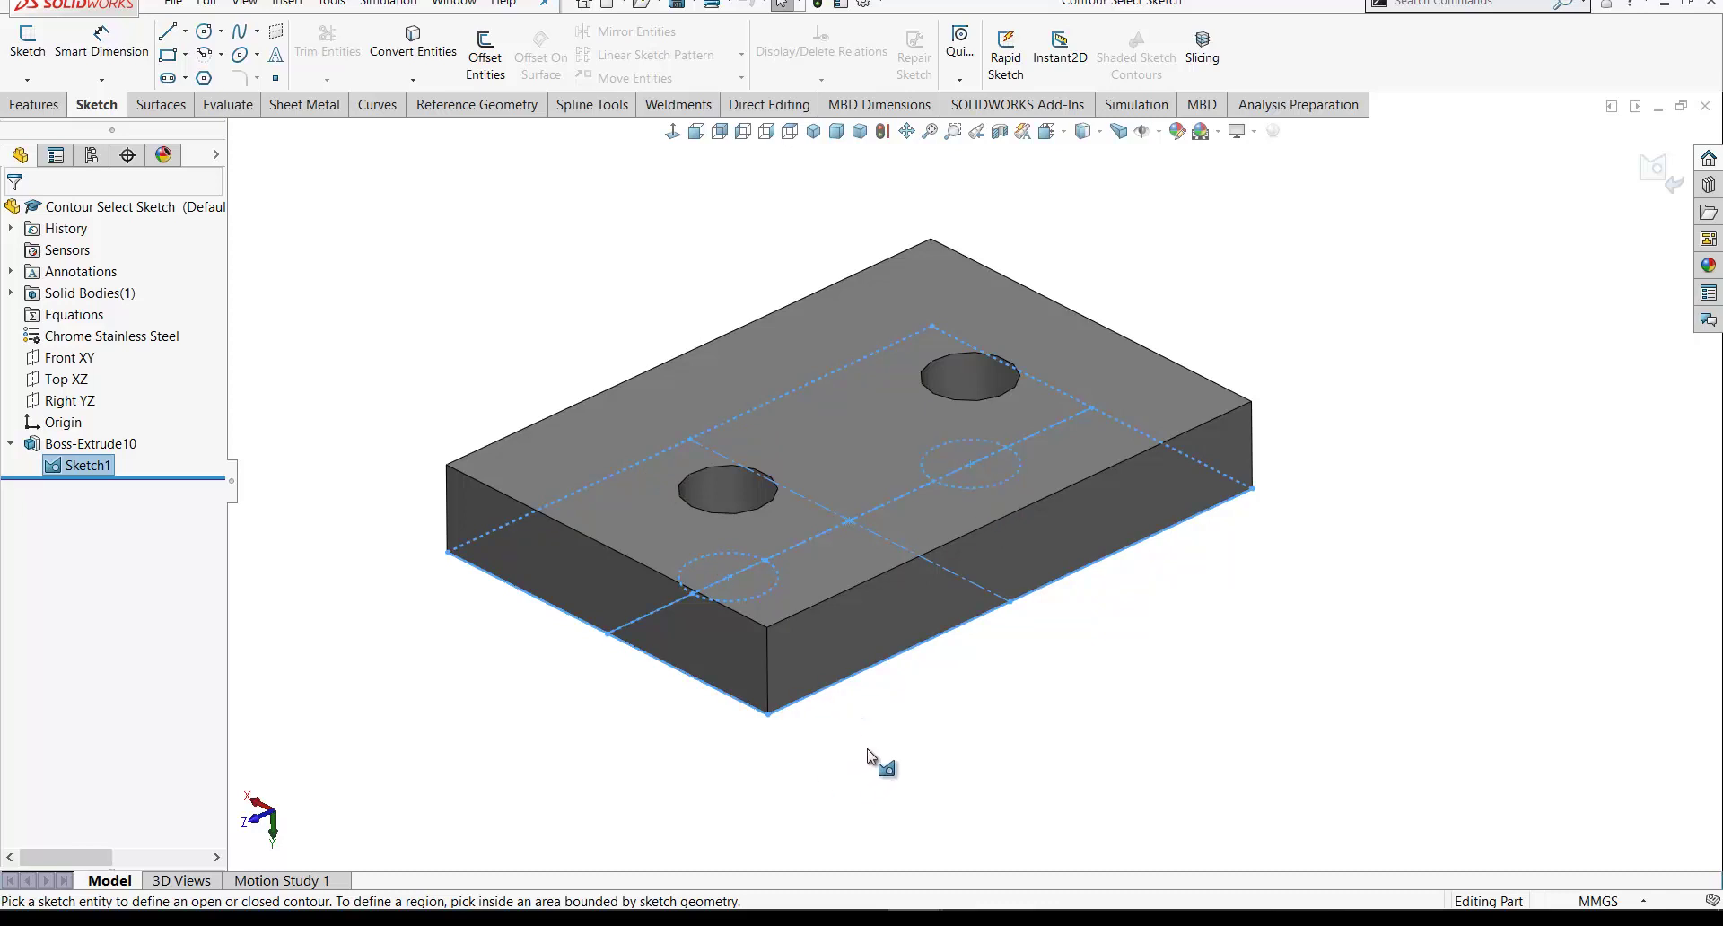
middle_drag(868, 754, 844, 383)
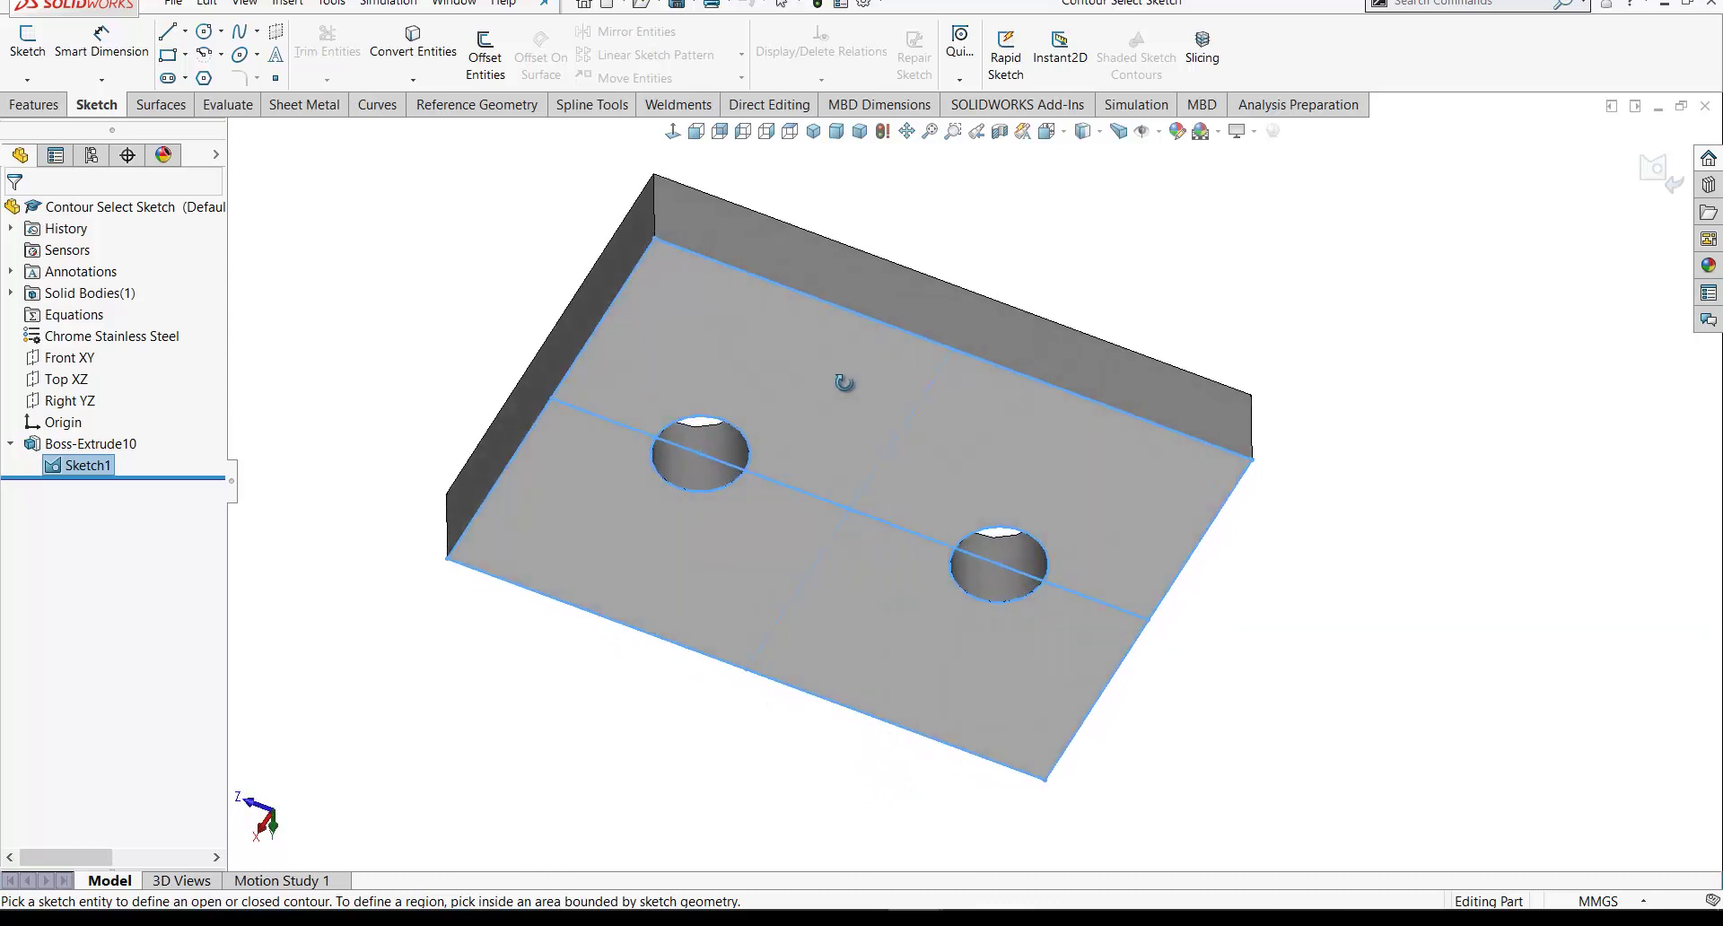
click(711, 482)
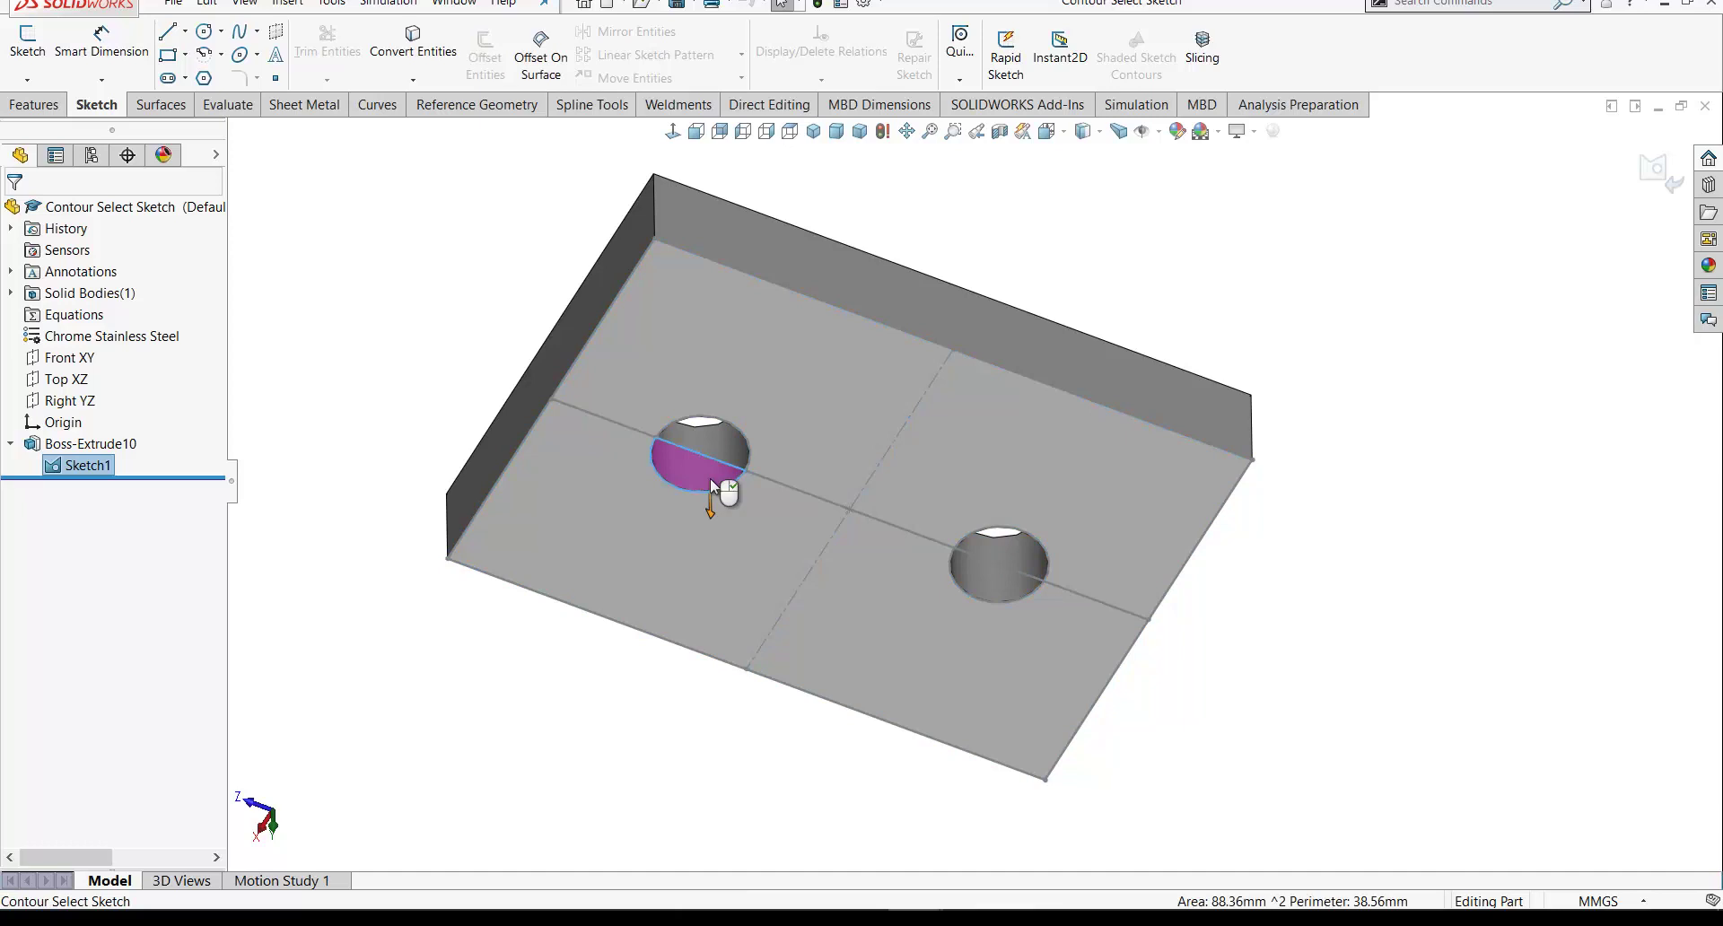
click(1015, 540)
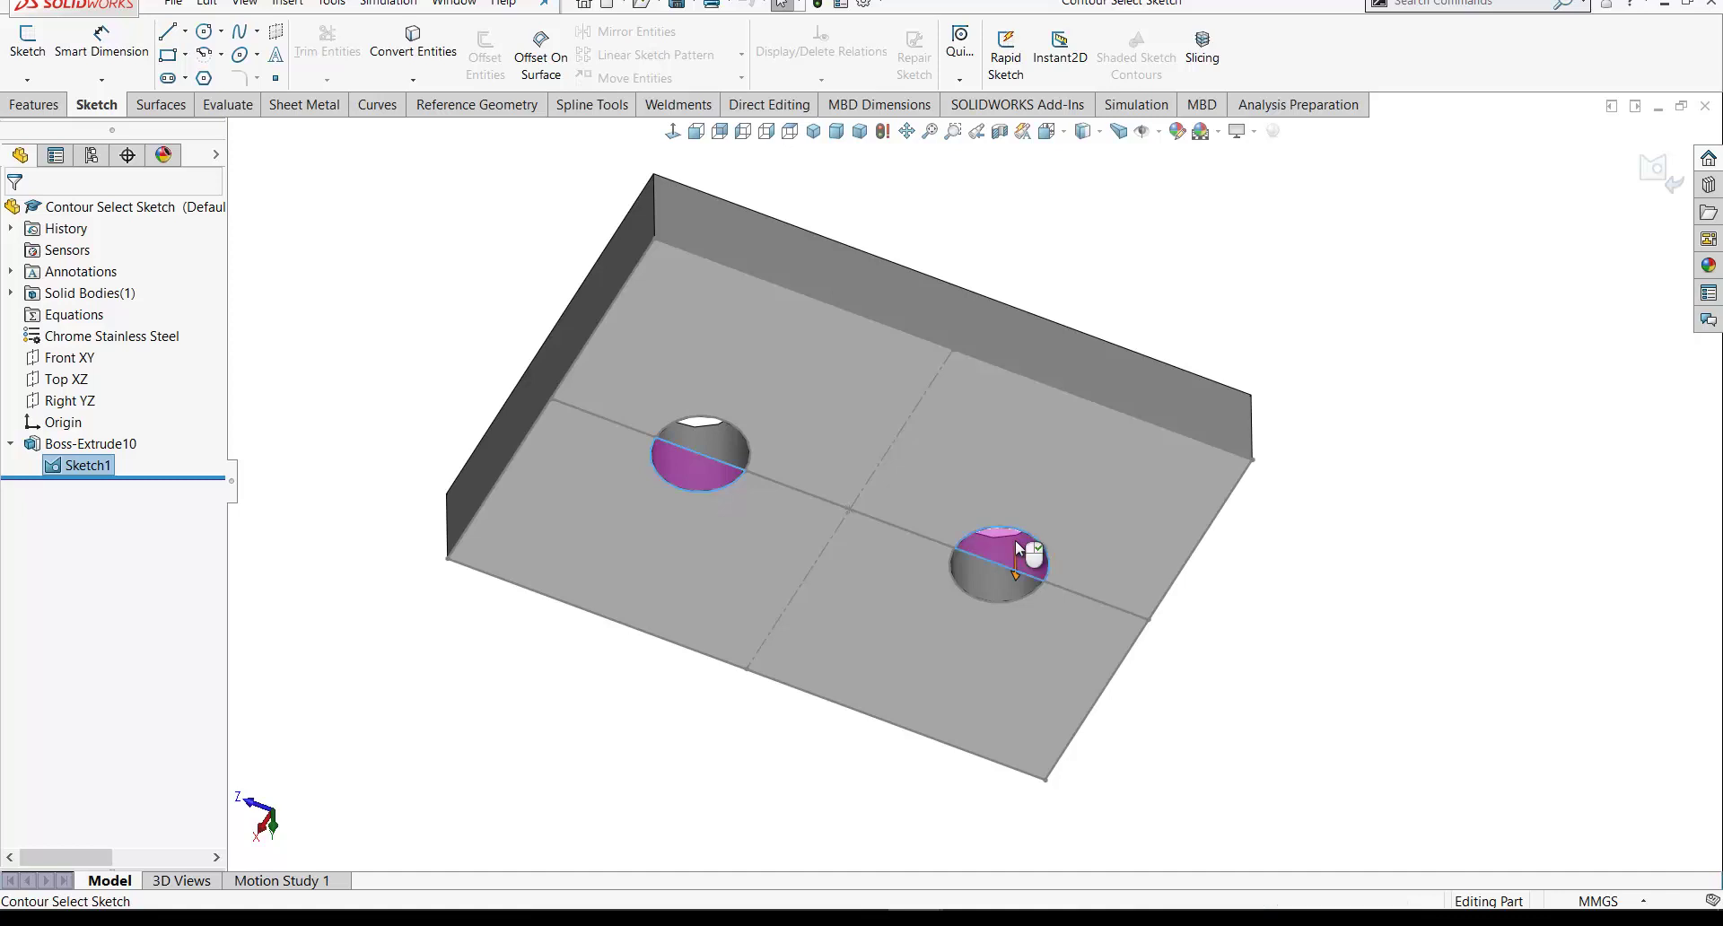
Step: Extrude the two half-hole regions 35 mm upward as pins, creating Boss-Extrude11
key(s)
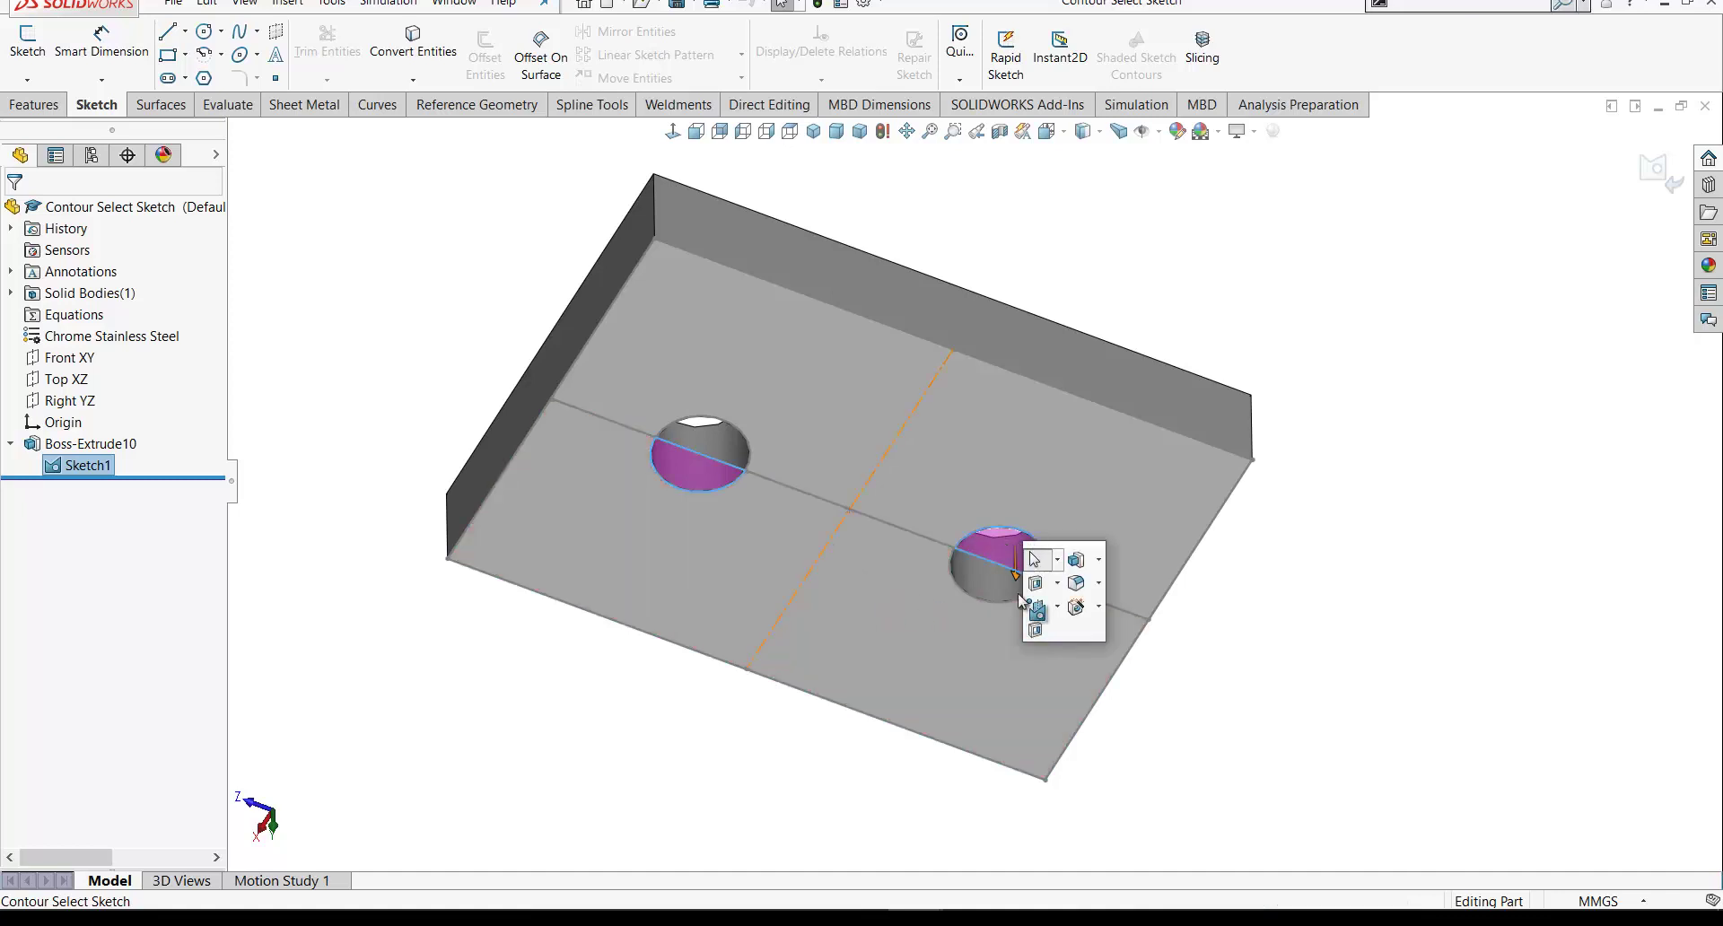
click(1031, 601)
middle_drag(769, 708, 446, 597)
click(20, 335)
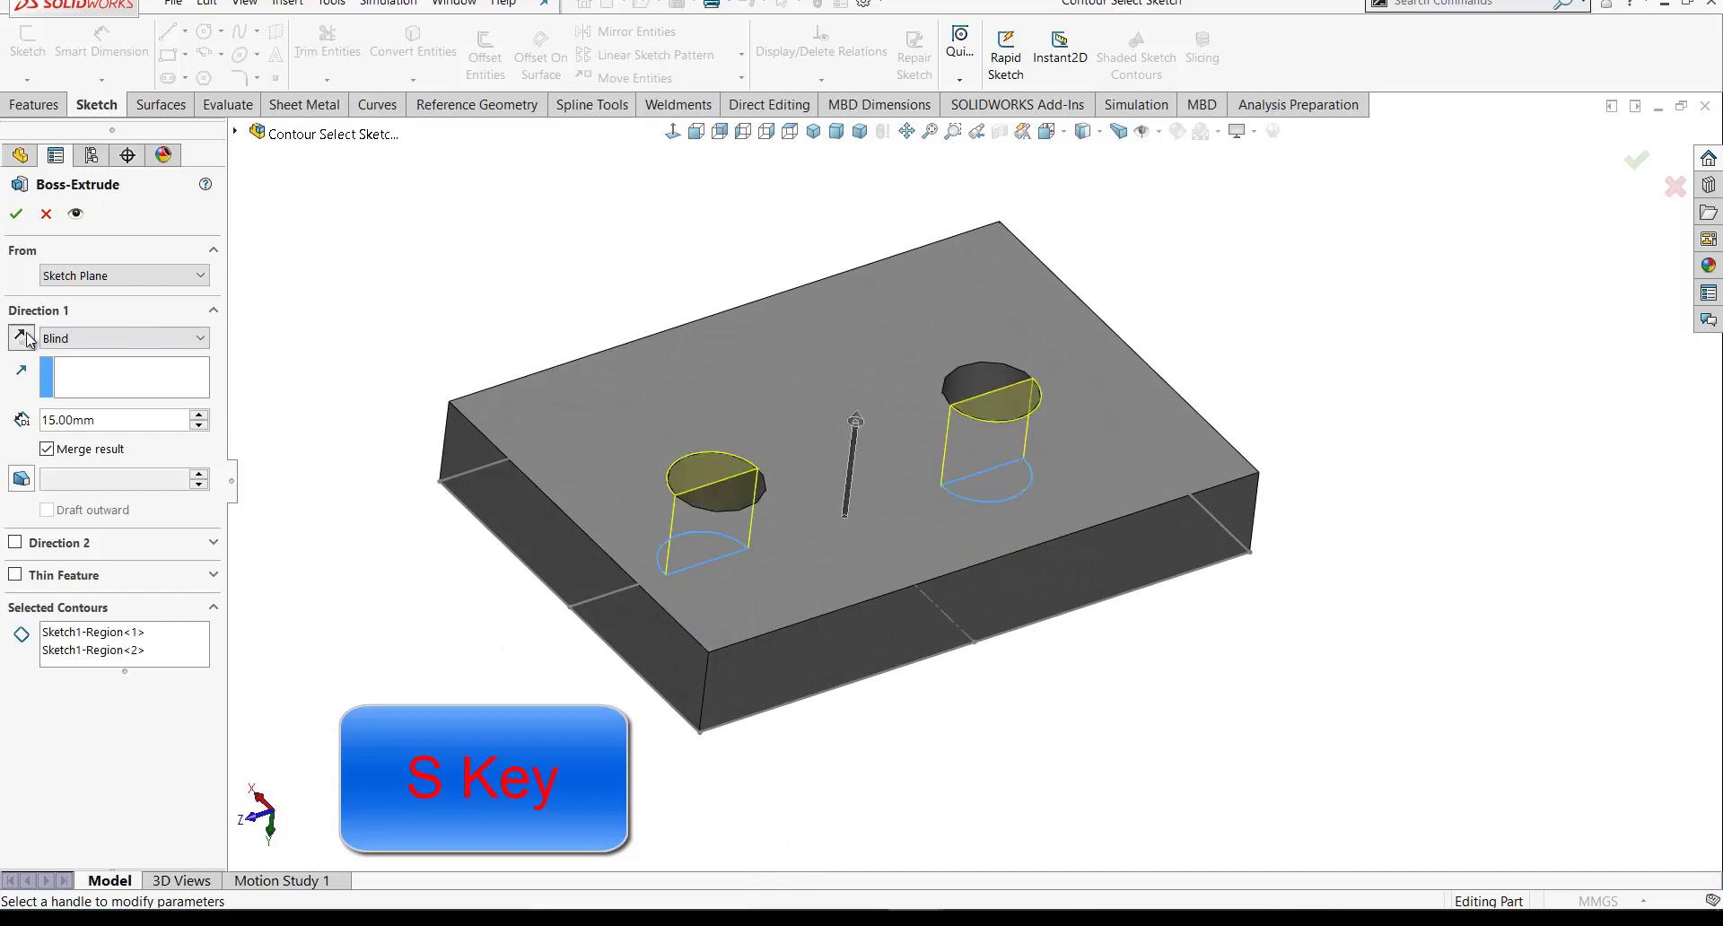
click(197, 416)
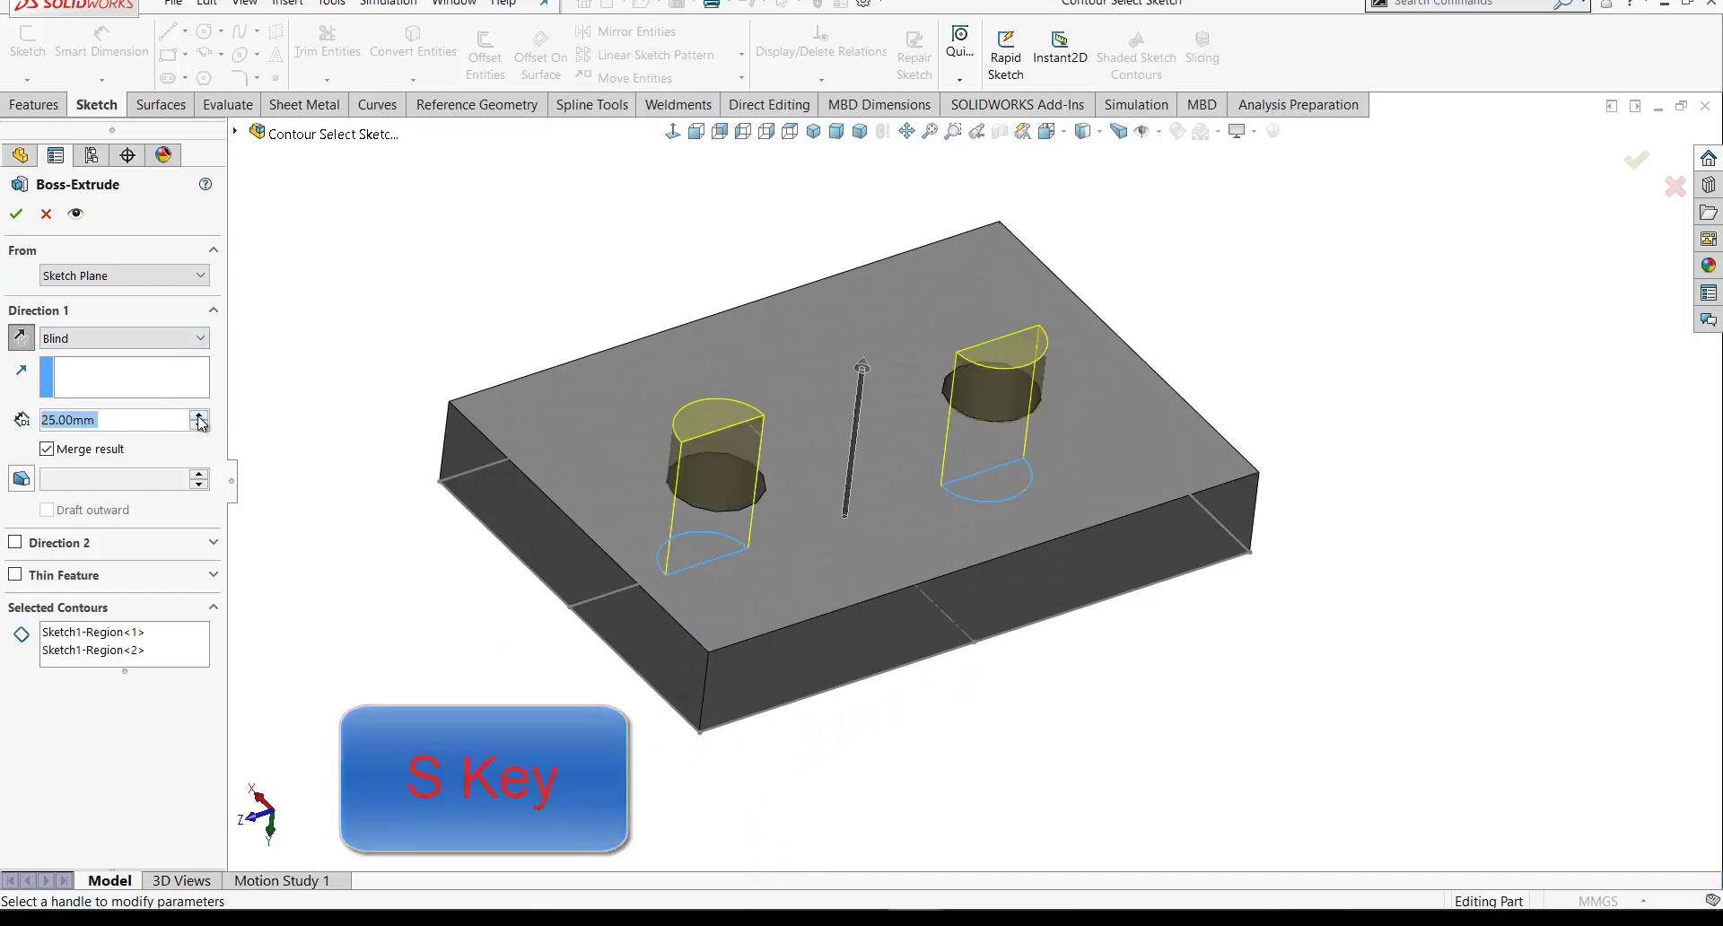
click(197, 415)
middle_drag(415, 324, 389, 258)
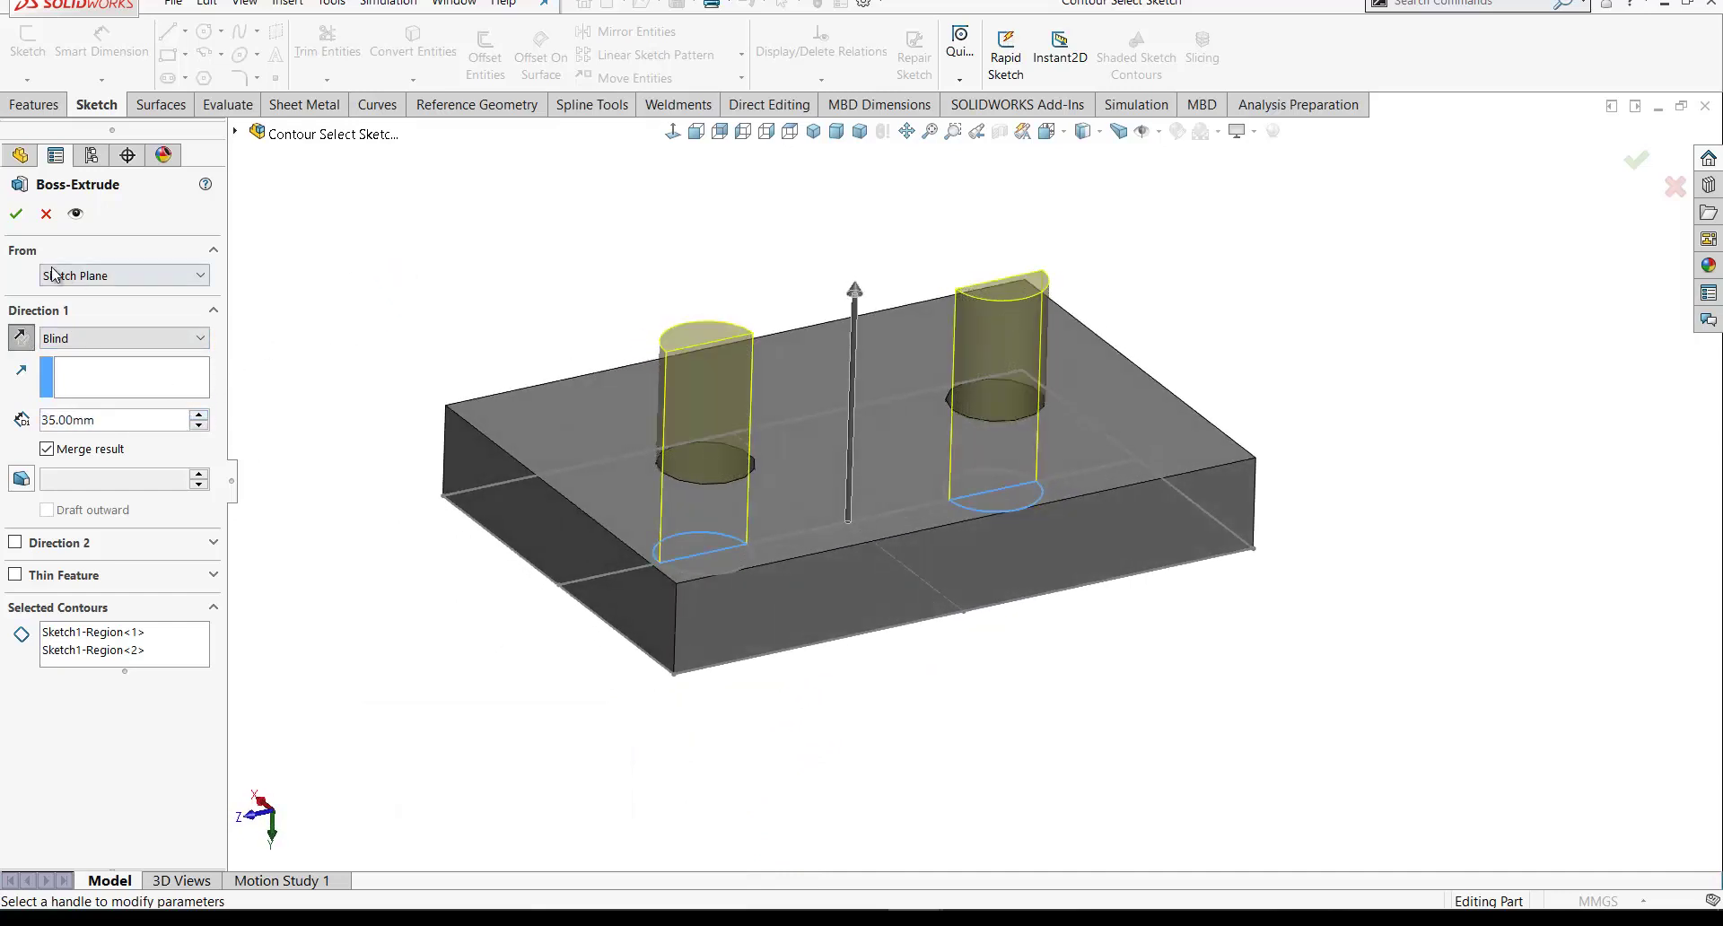
click(20, 213)
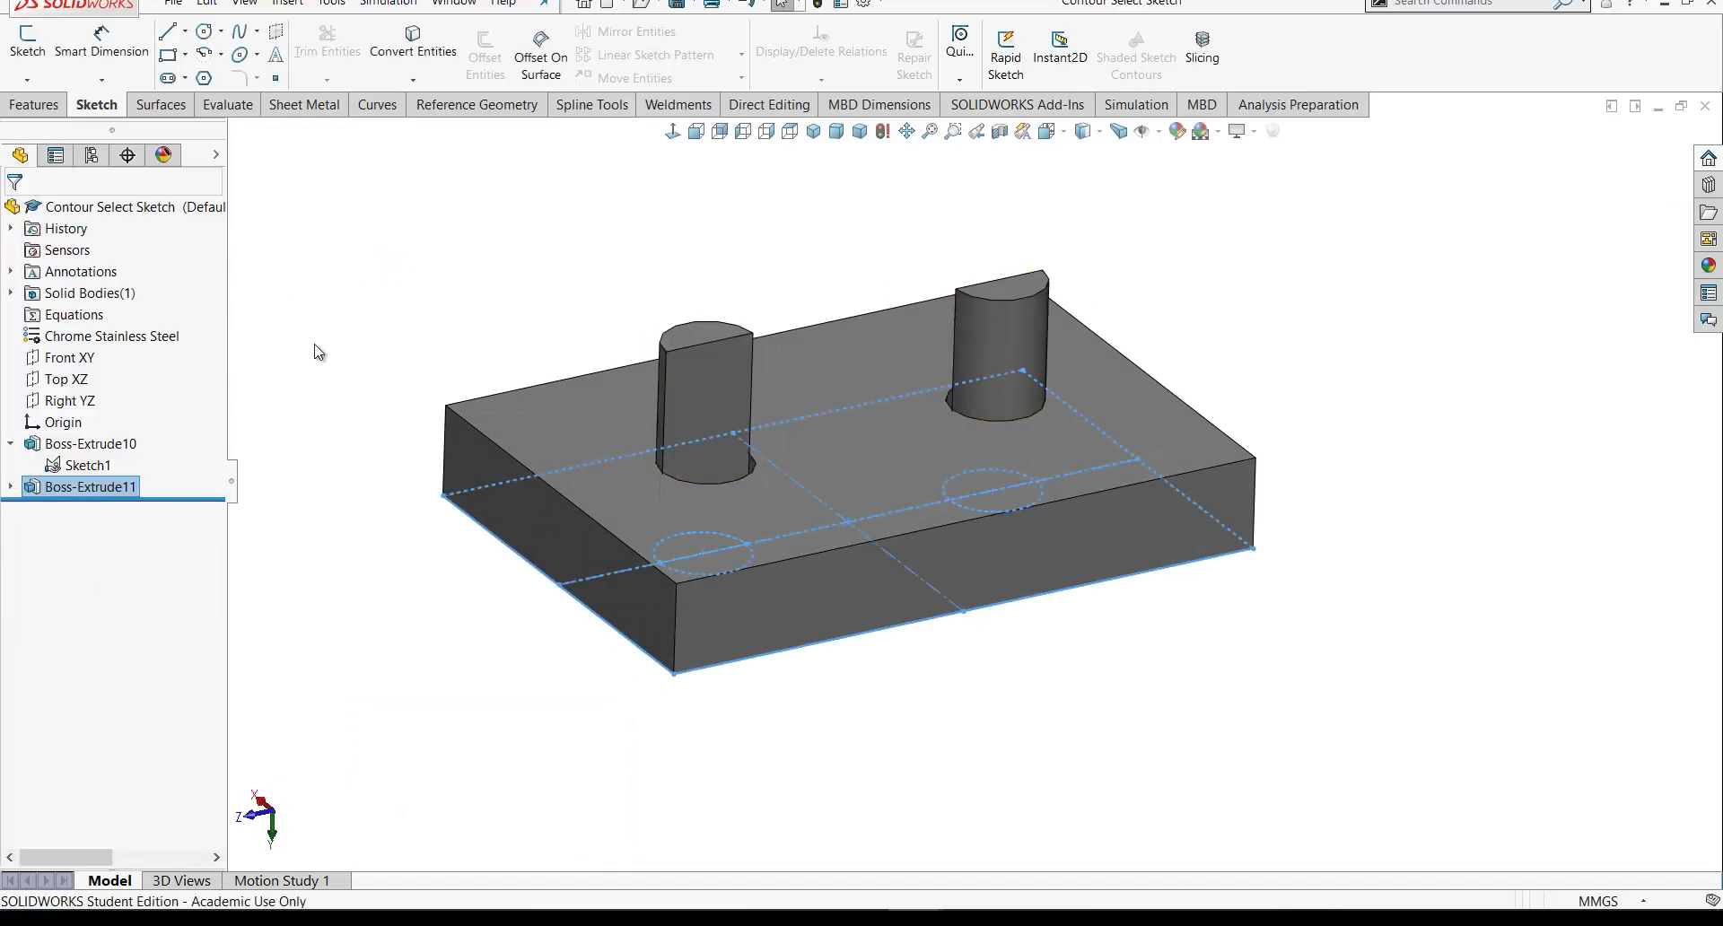
Step: Inspect the new pins and expand Boss-Extrude11 to reveal its sketch
mouse_move(526, 327)
middle_down()
mouse_move(561, 353)
mouse_move(539, 312)
mouse_move(574, 347)
mouse_move(519, 358)
middle_up()
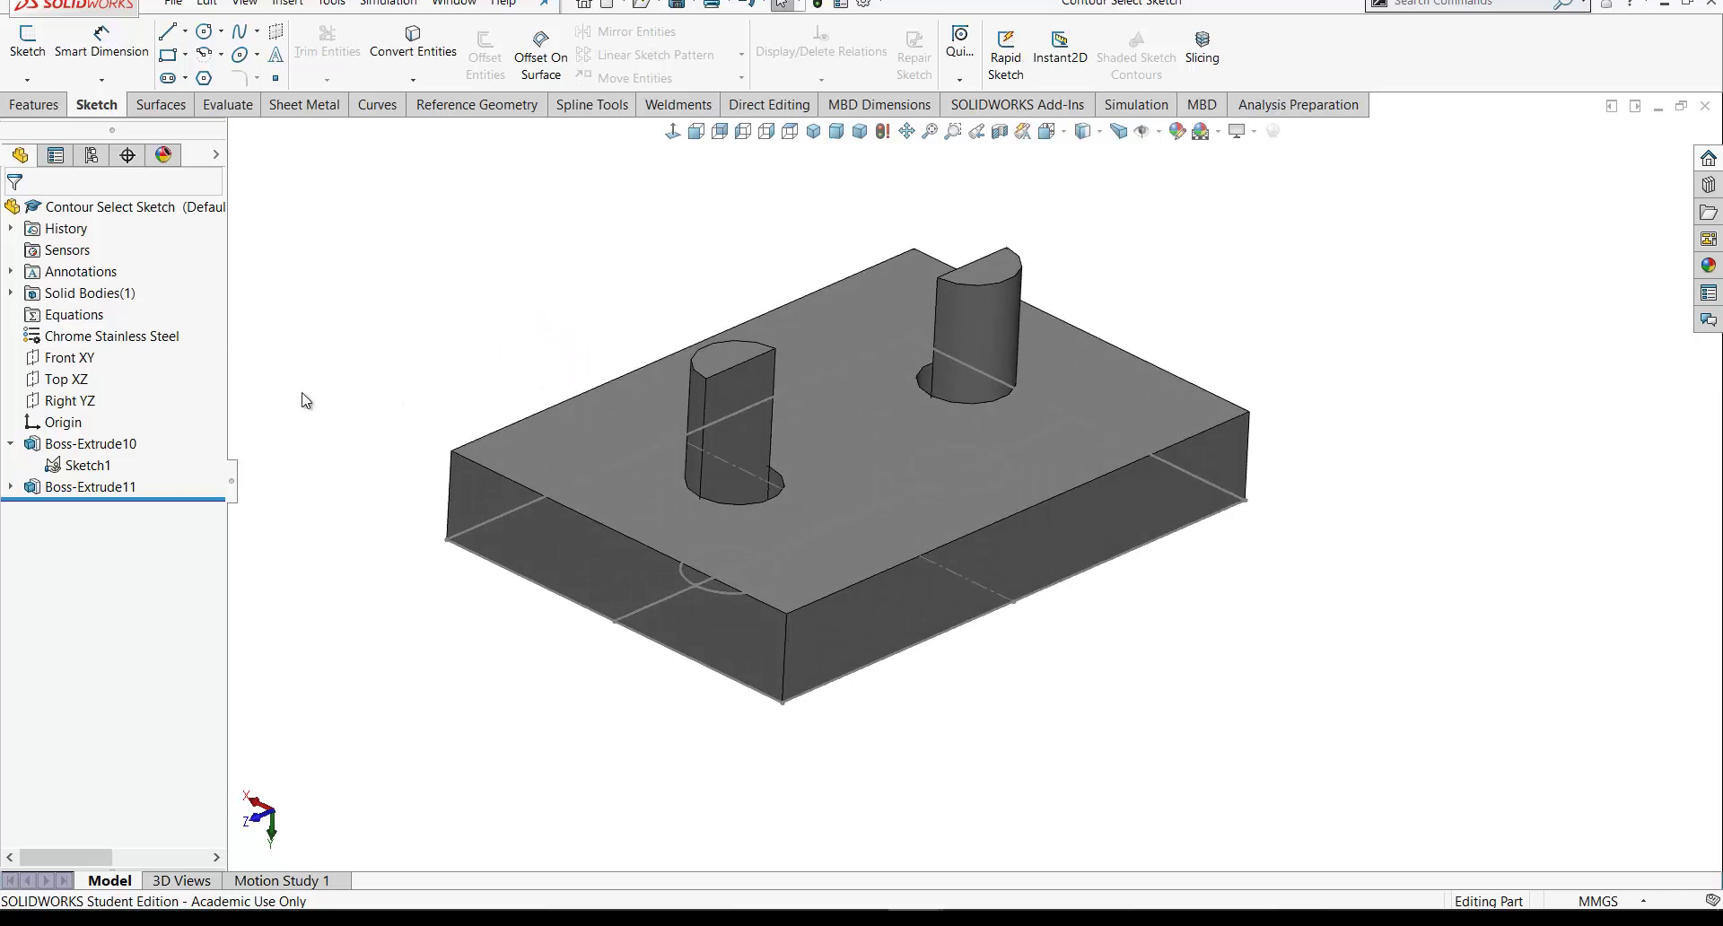
click(12, 487)
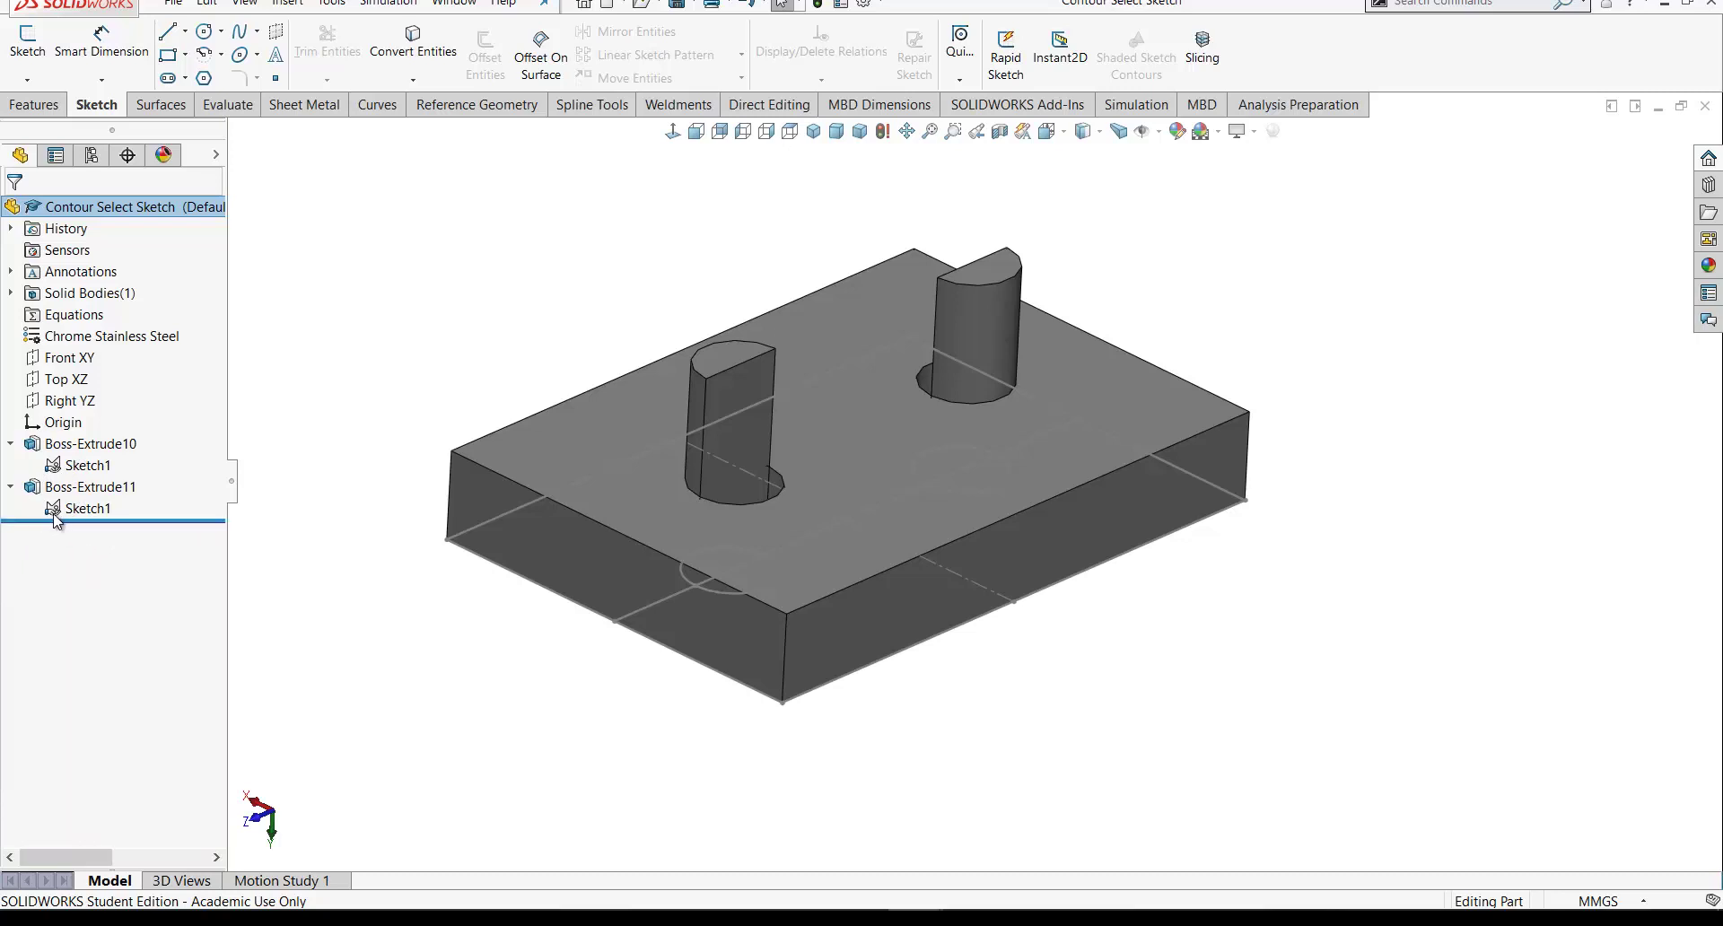
mouse_move(54, 519)
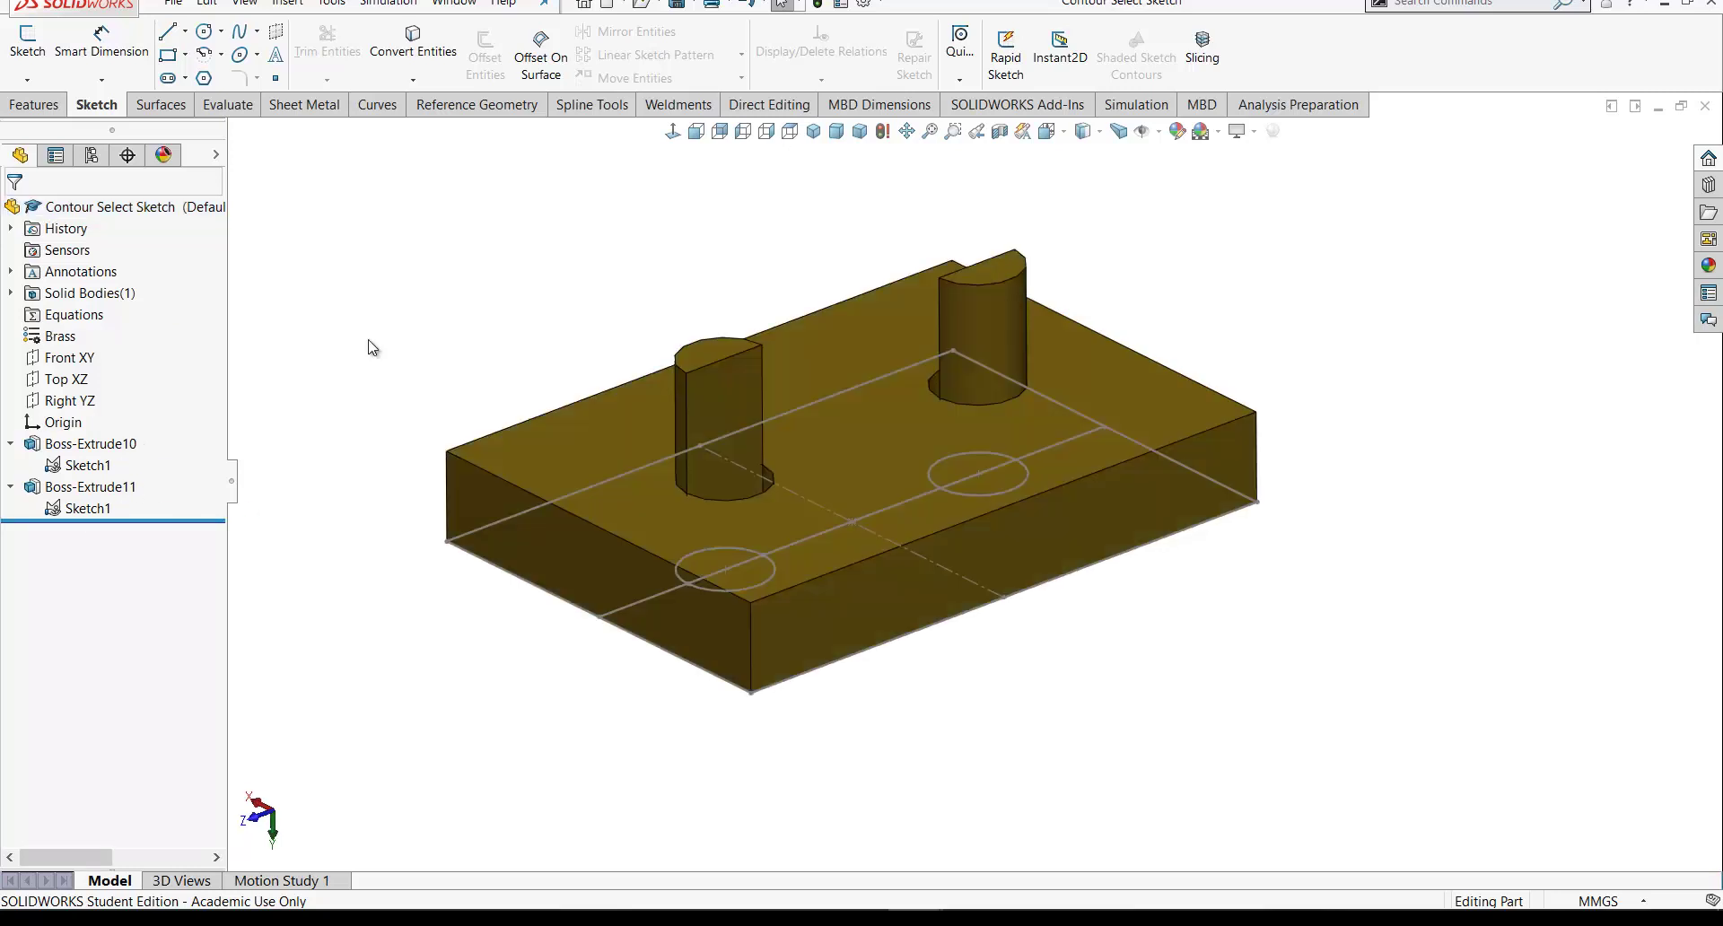
Step: Pick the sketch's outer rectangle contour with Contour Select
right_click(370, 345)
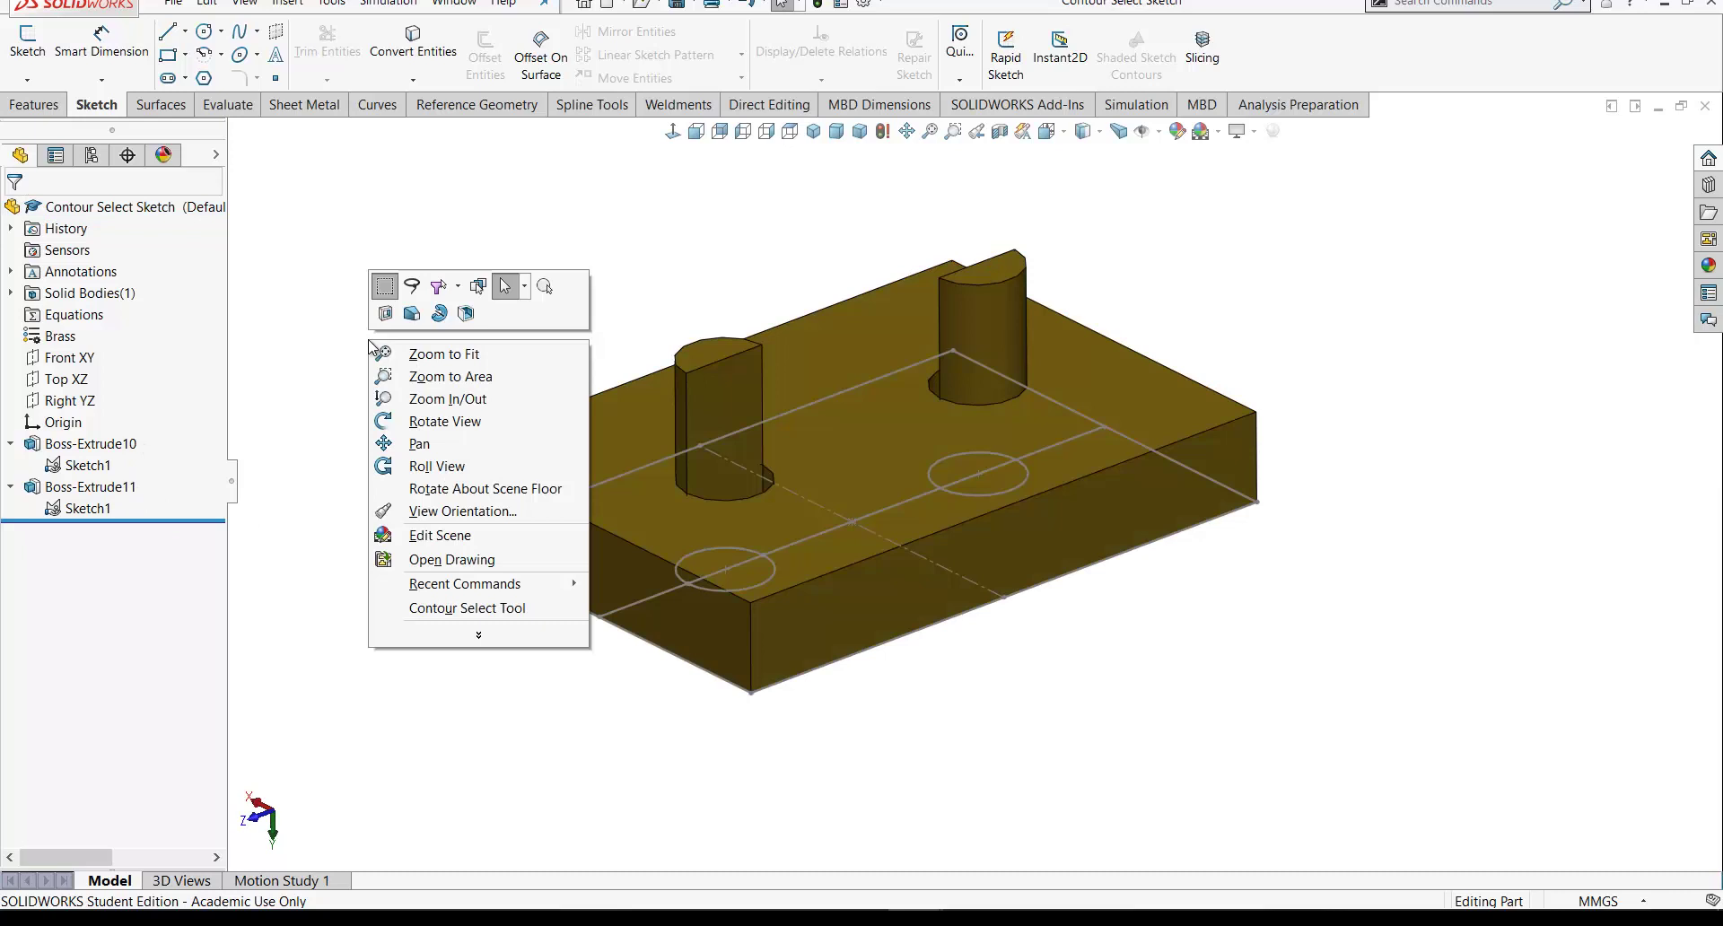
click(441, 608)
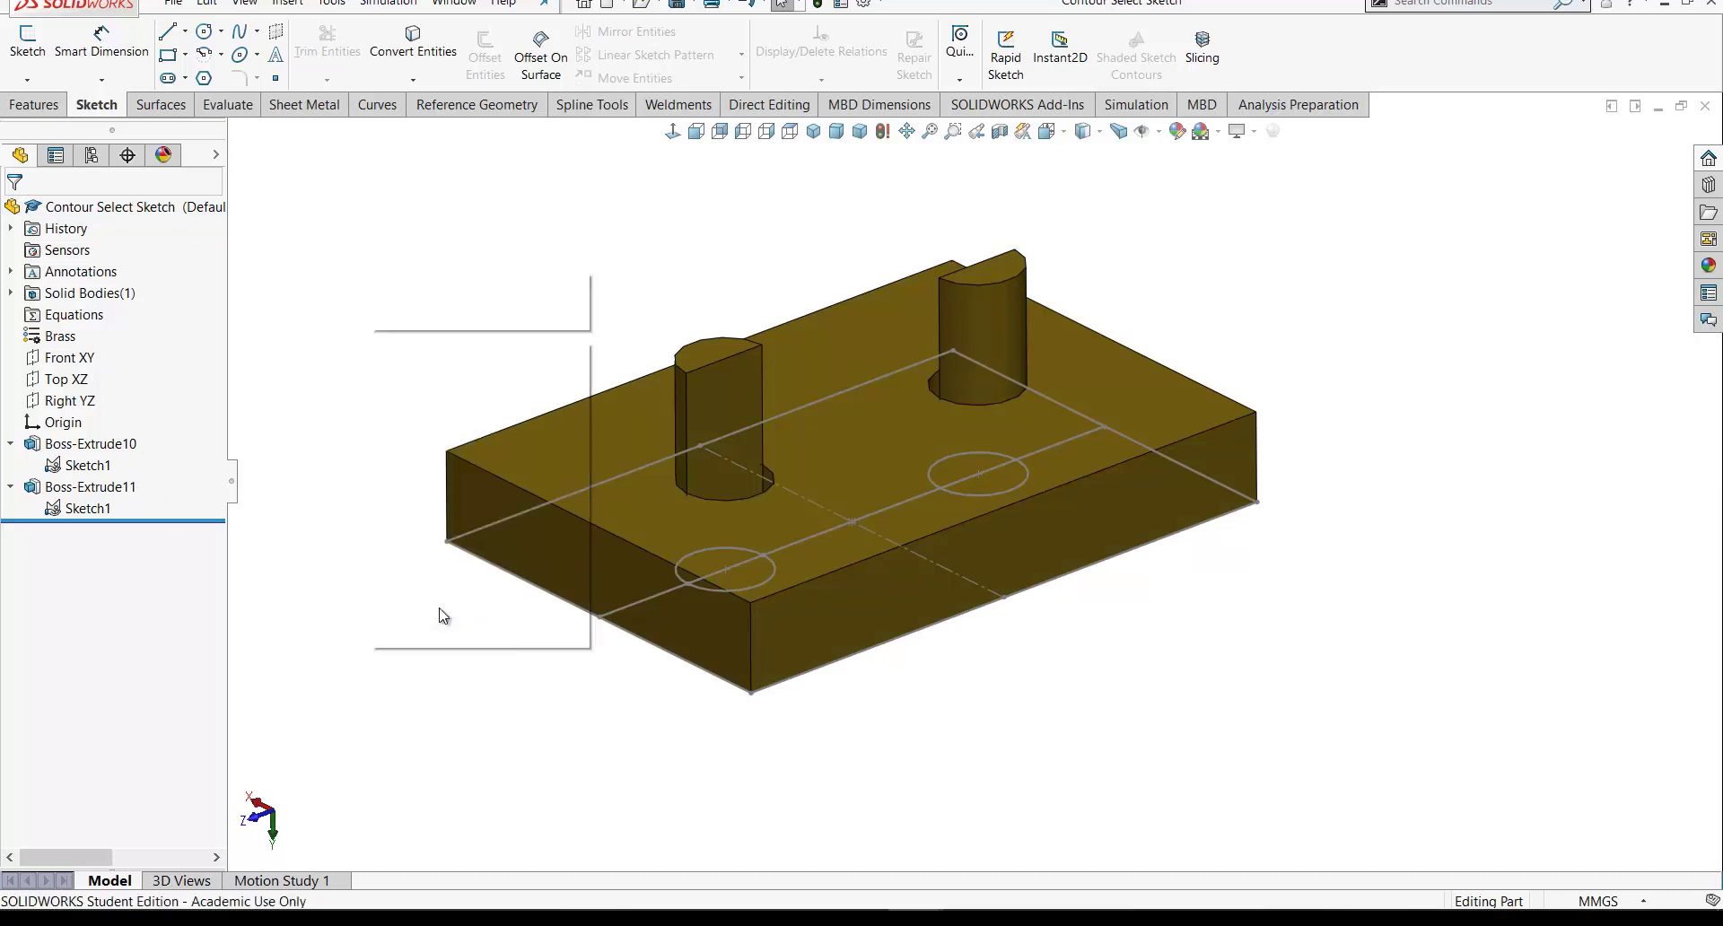
click(473, 535)
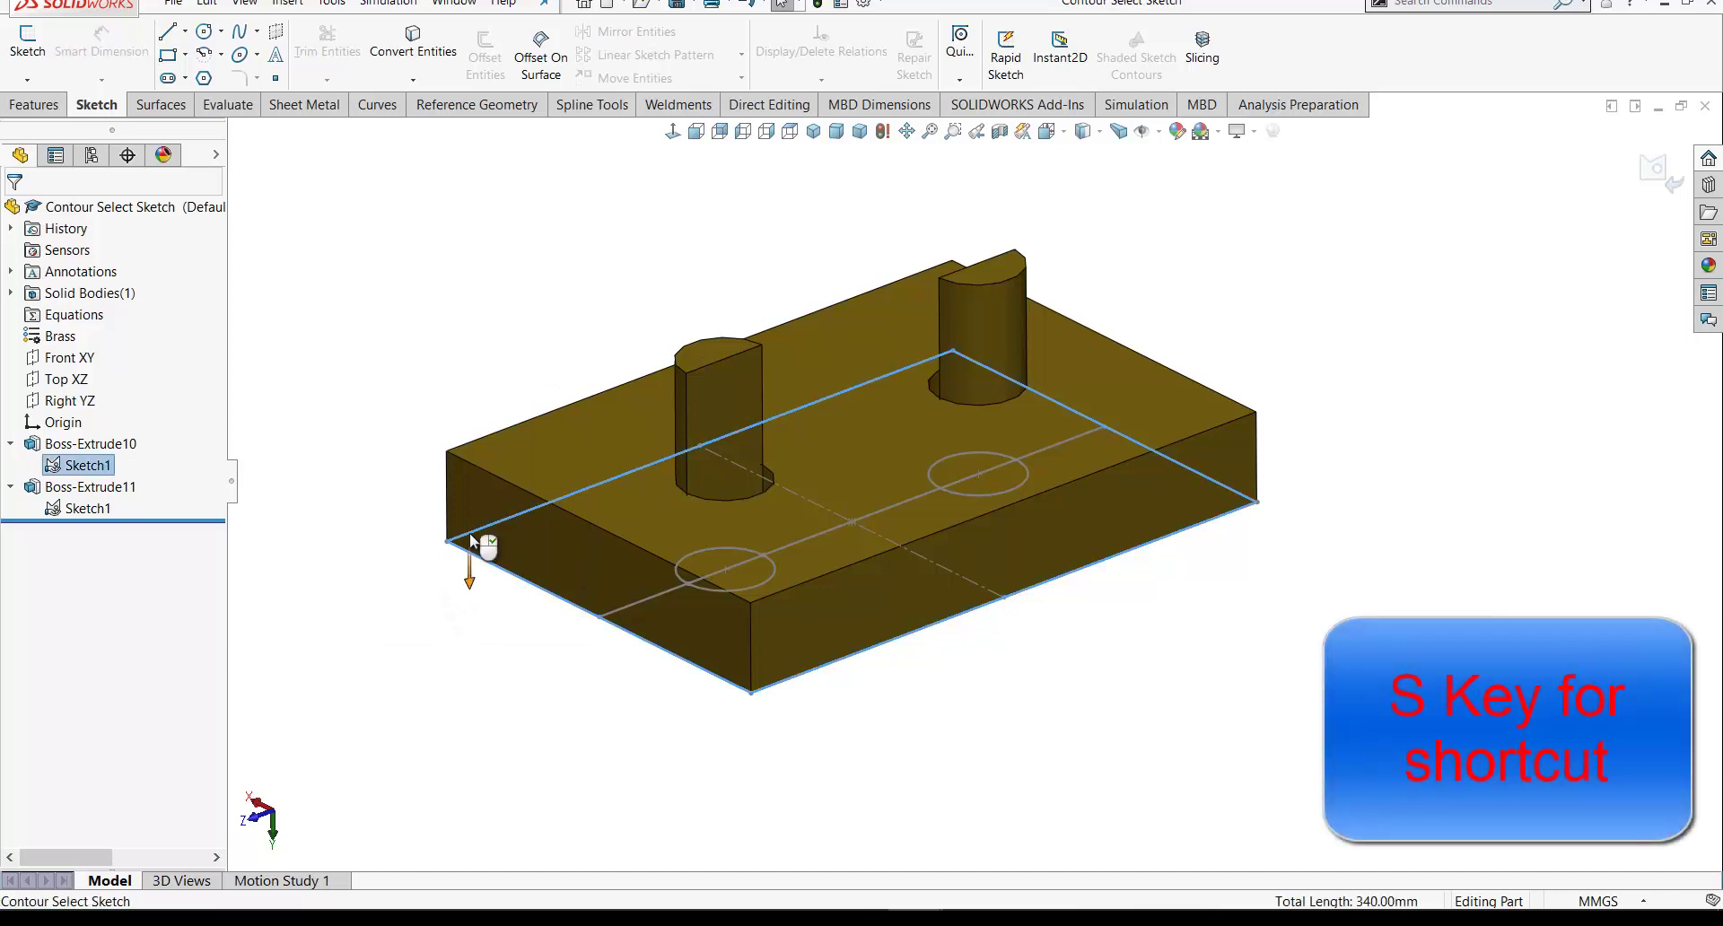
Step: Extrude the outer rectangle 10 mm downward as Boss-Extrude12
key(s)
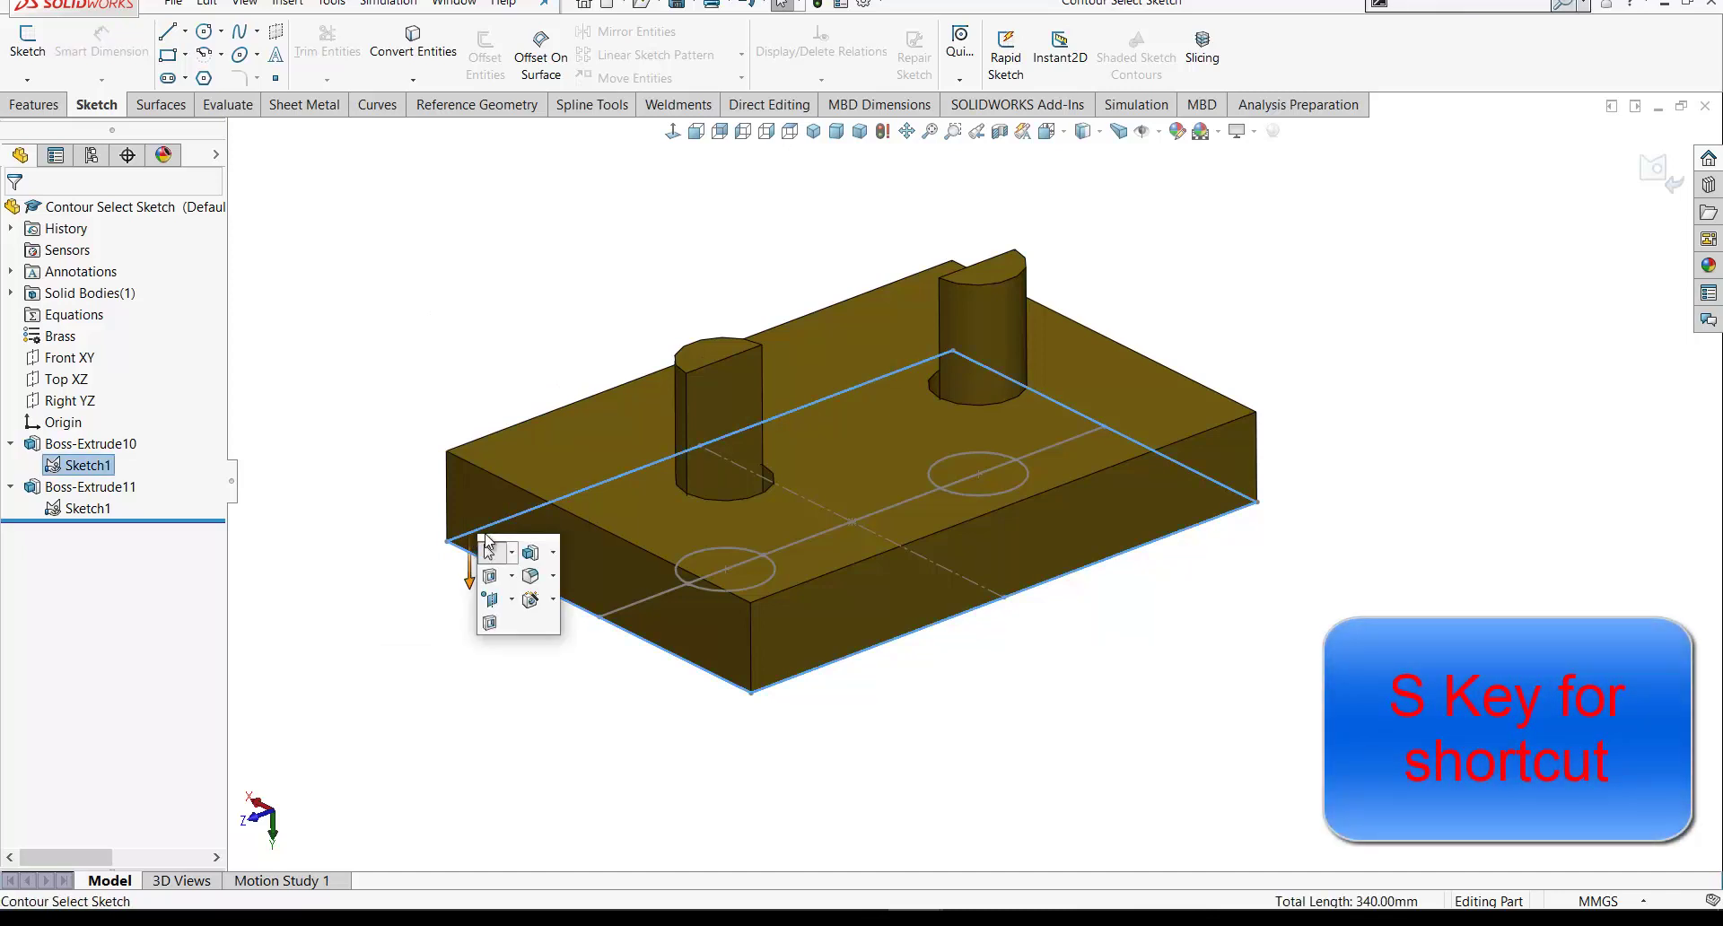
click(531, 553)
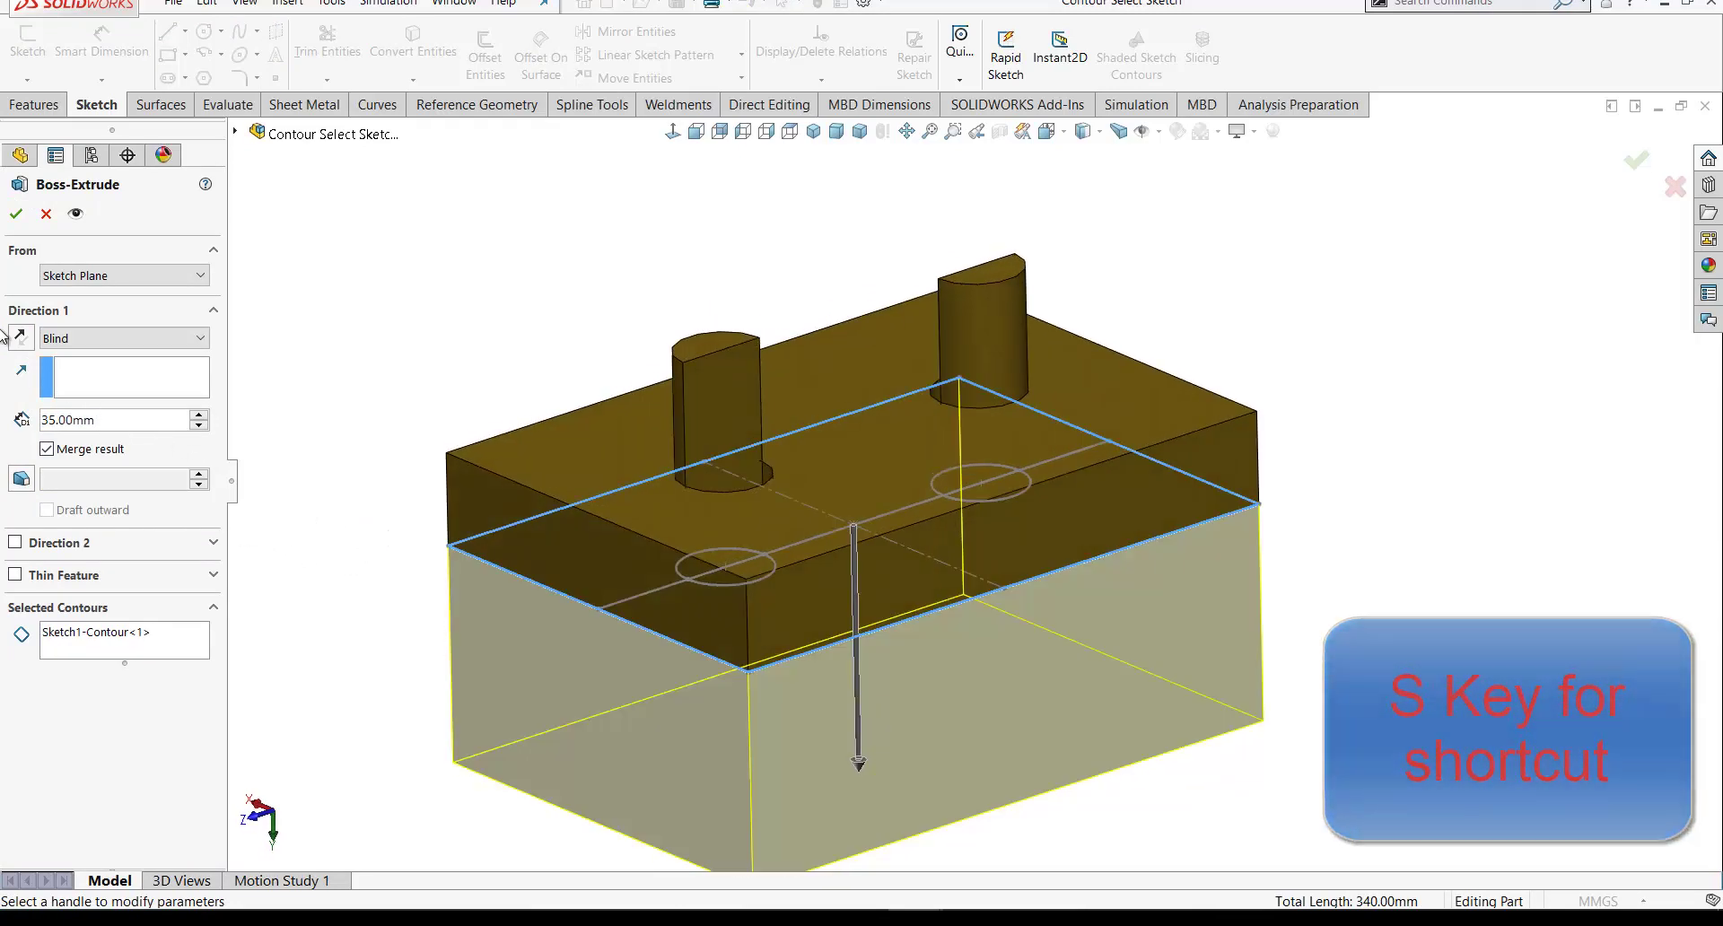
right_click(37, 428)
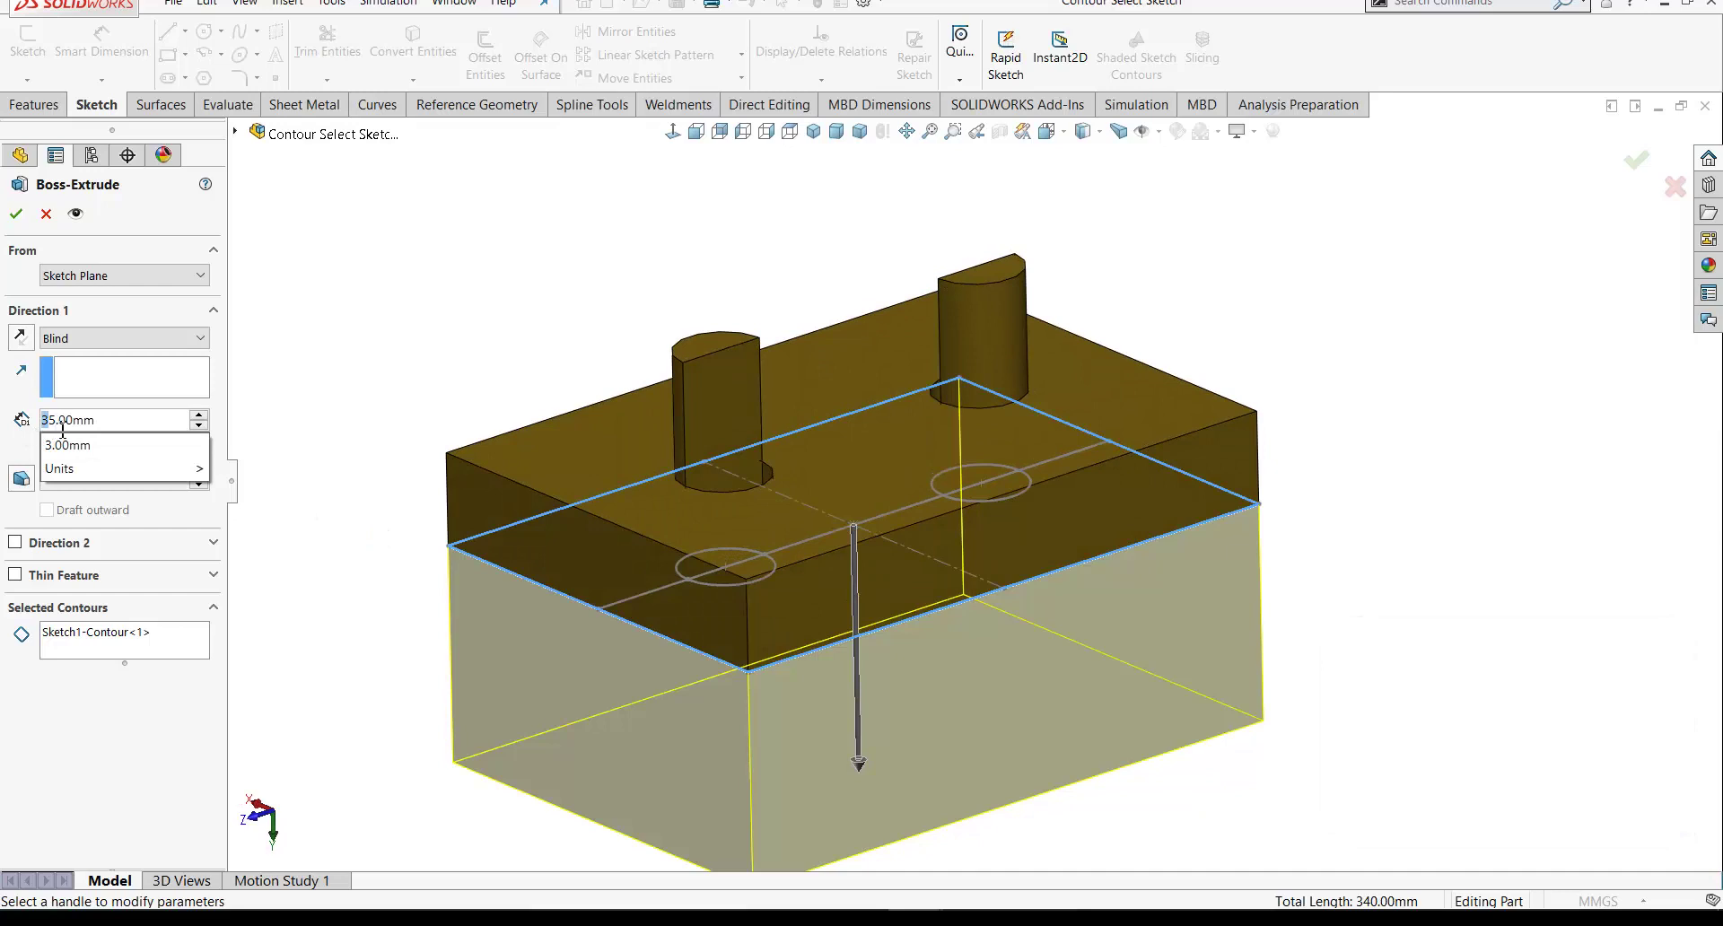
text(10)
key(Return)
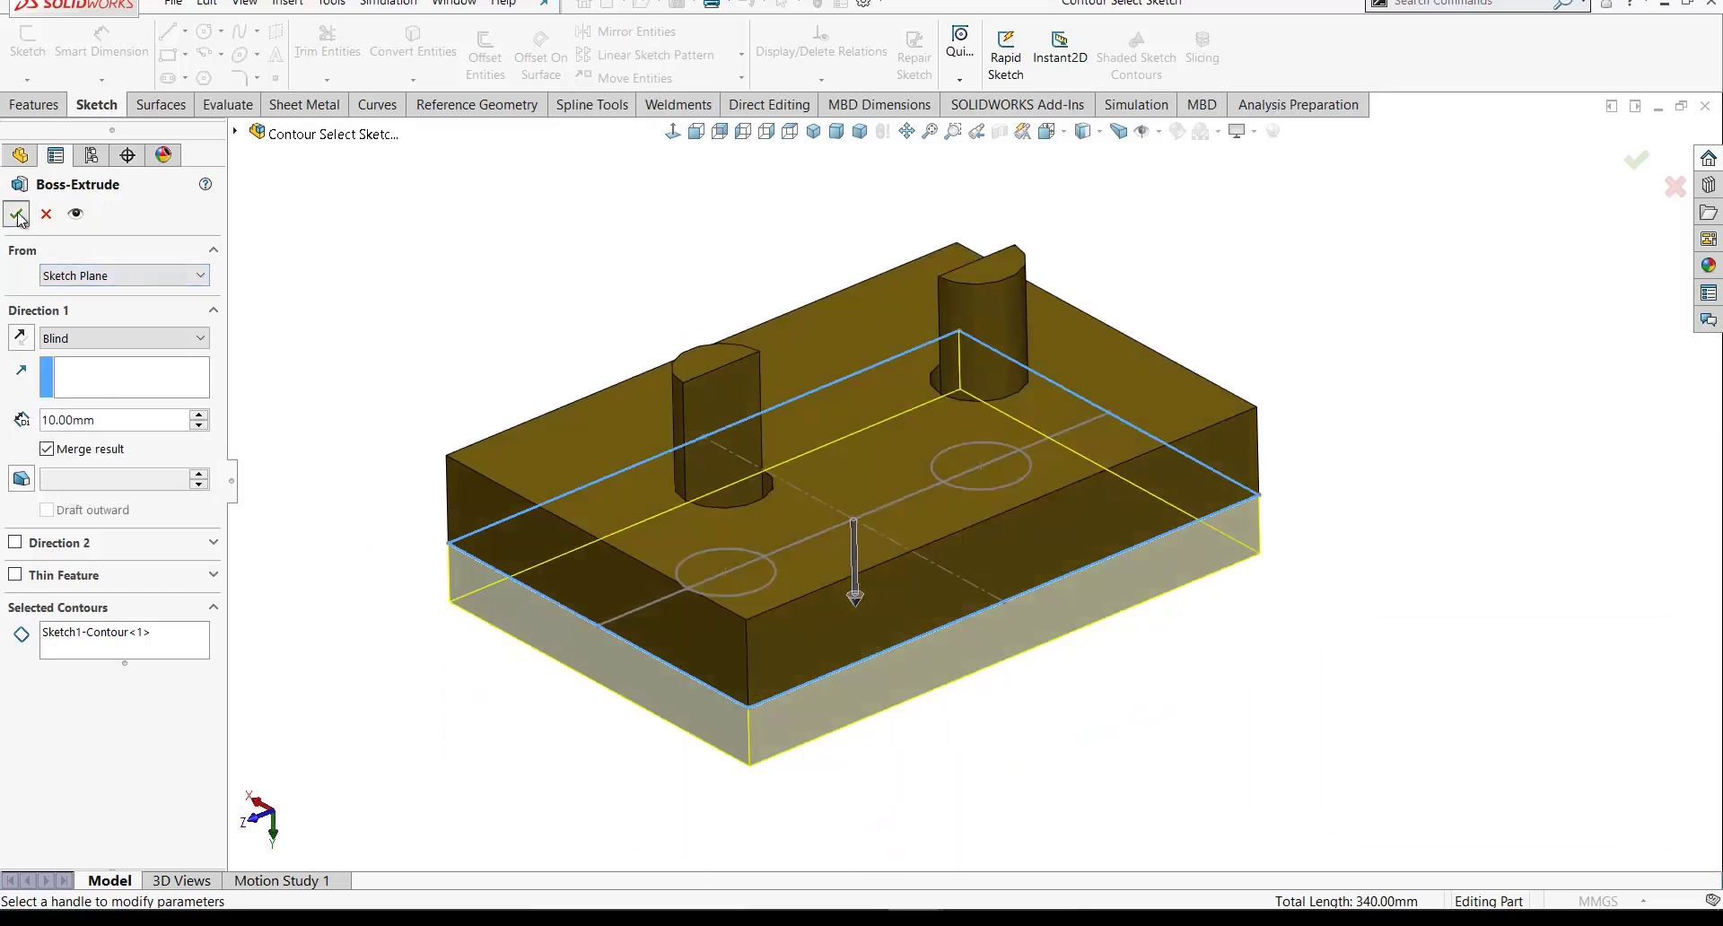
click(17, 213)
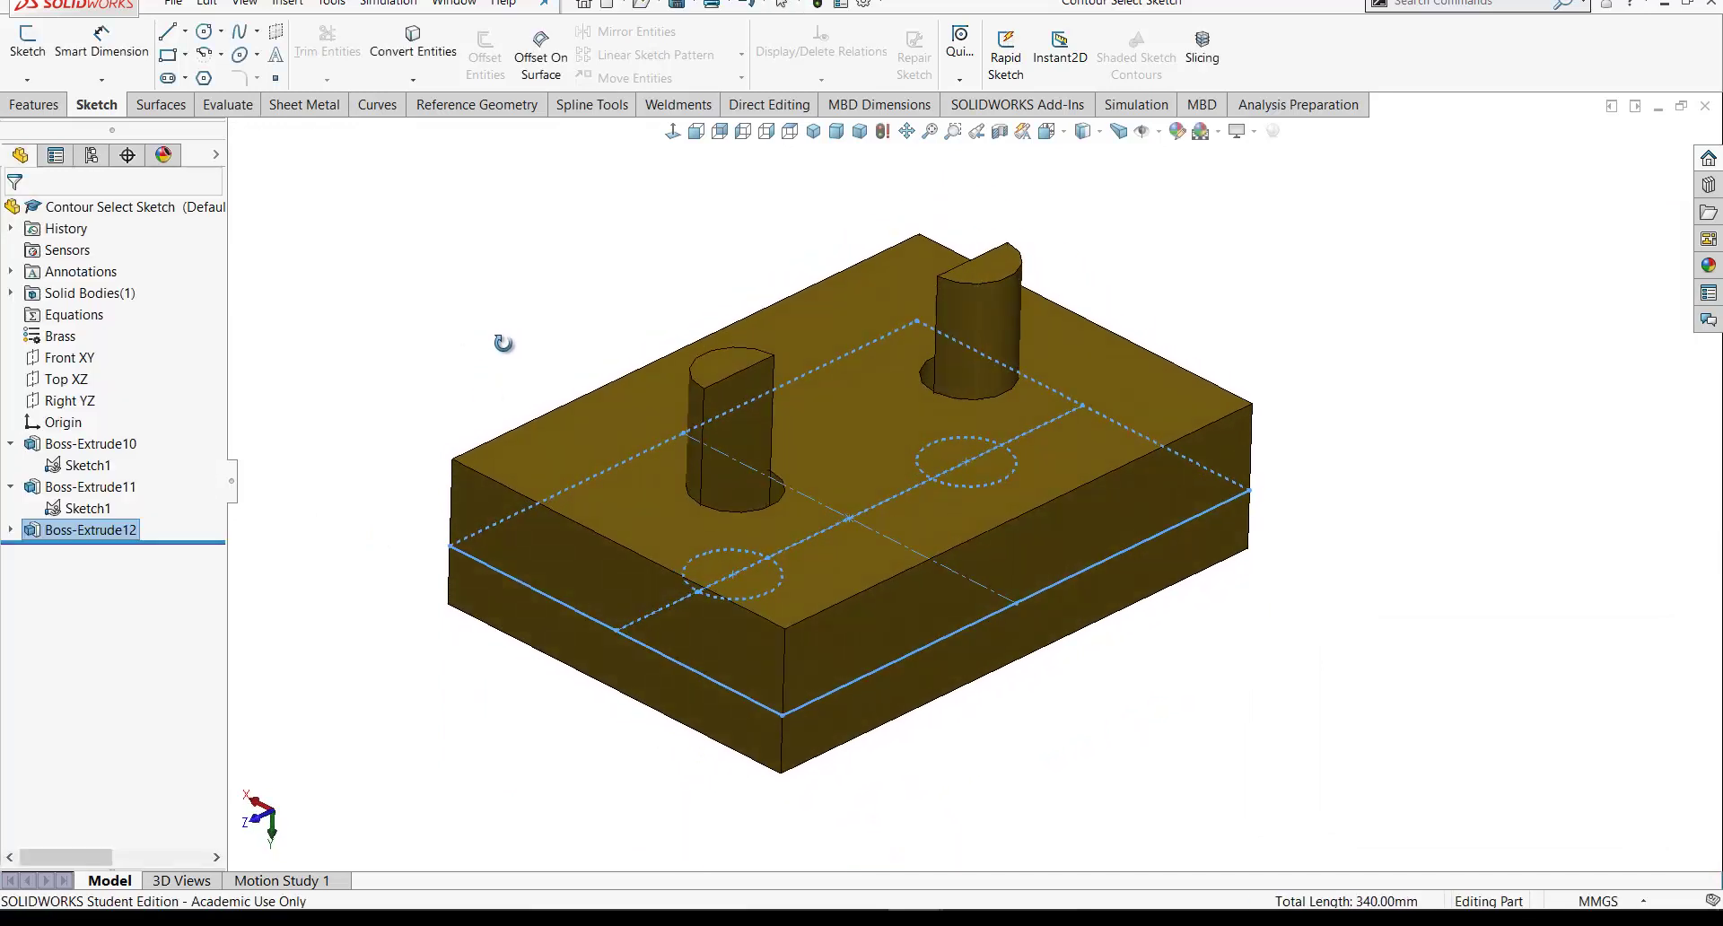
Step: Hide Boss-Extrude10's Sketch1 and orbit to show the block's top face
middle_drag(503, 343, 476, 355)
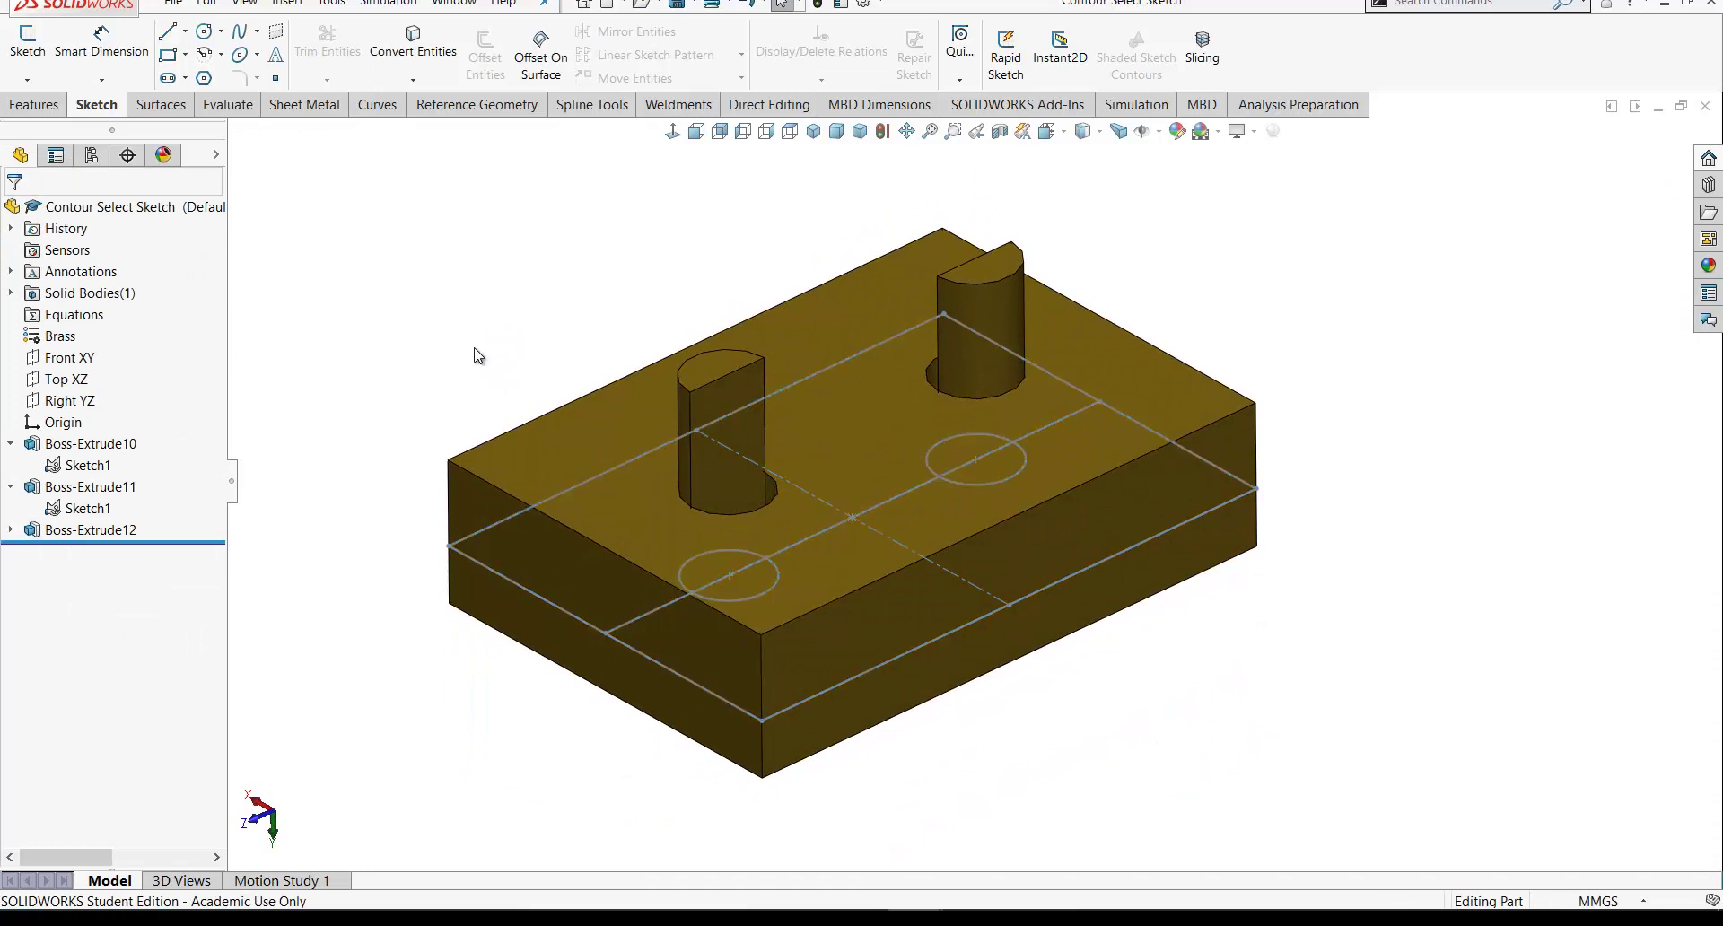
right_click(80, 468)
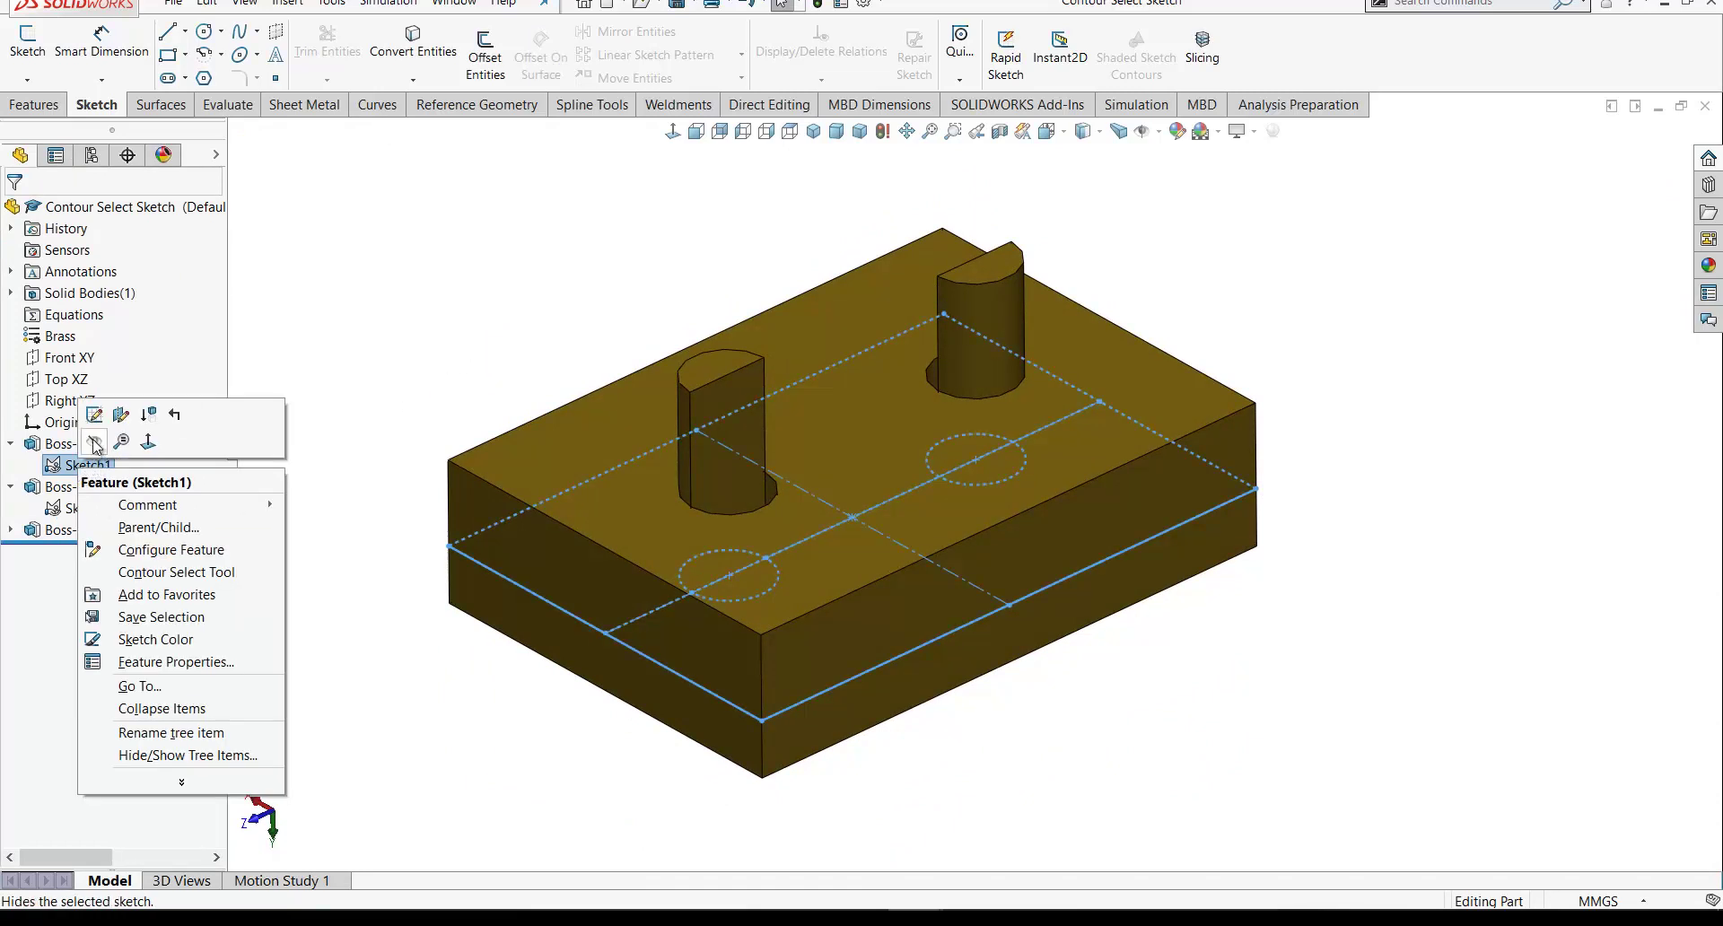
click(93, 443)
mouse_move(400, 374)
middle_down()
mouse_move(434, 365)
mouse_move(431, 565)
mouse_move(434, 496)
mouse_move(369, 296)
mouse_move(429, 329)
middle_up()
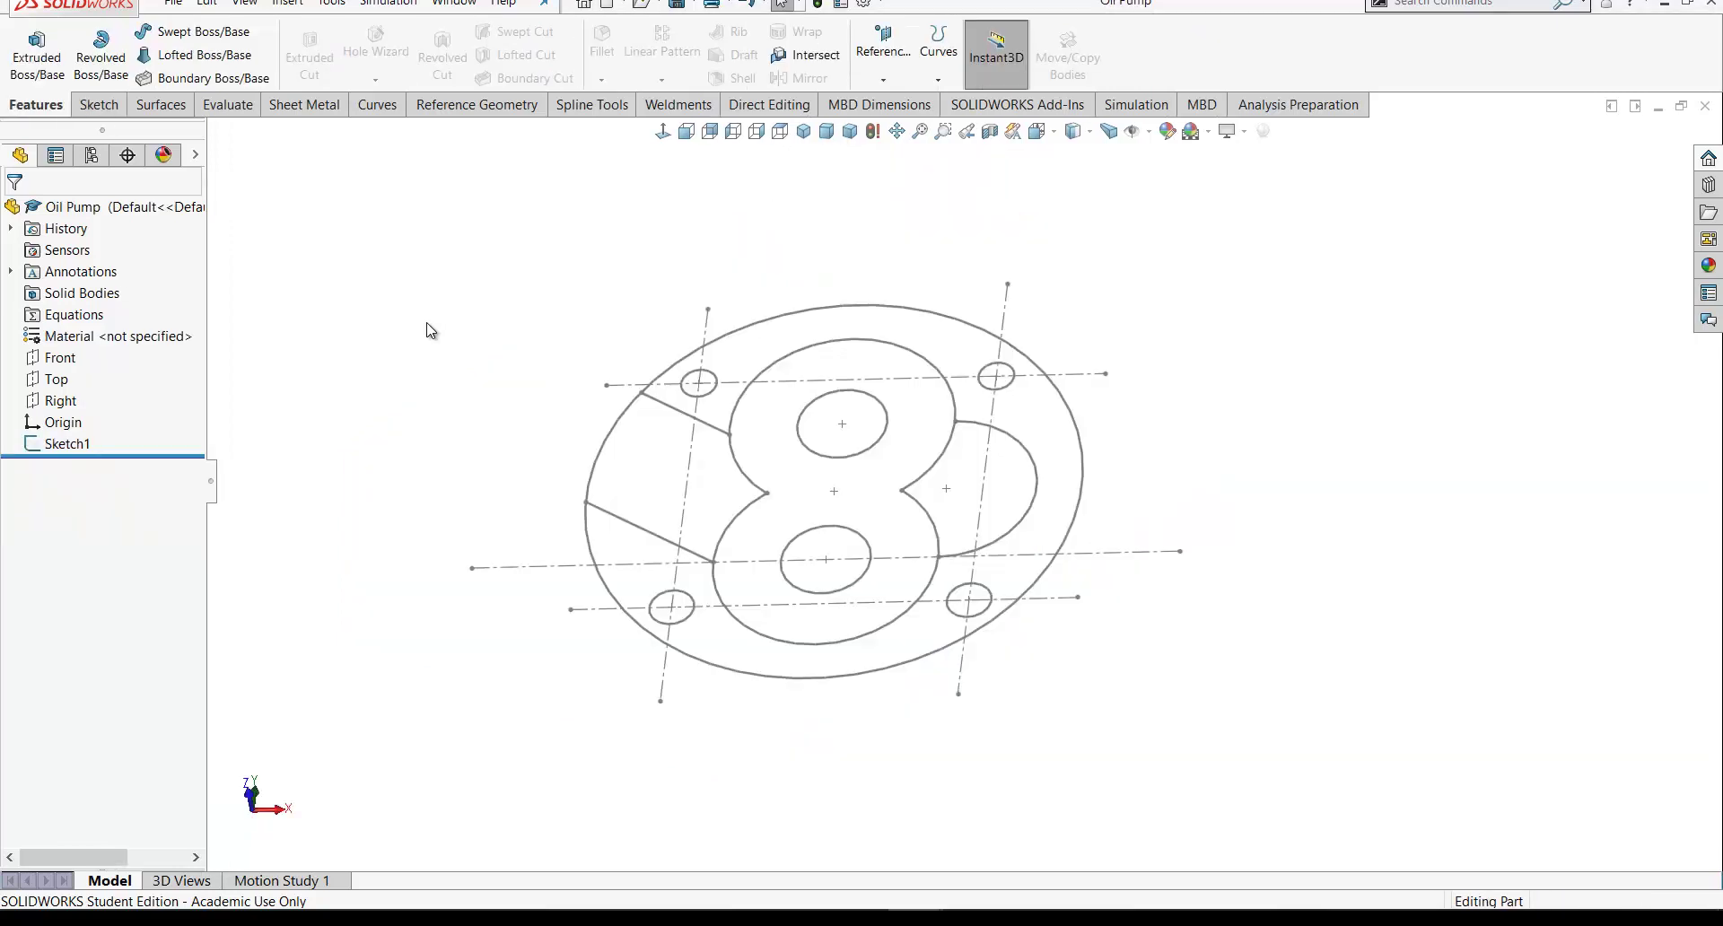
Step: Edit the Oil Pump's Sketch1 and view it straight-on in the Front orientation (Ctrl+1)
mouse_move(833, 446)
middle_down()
mouse_move(815, 300)
mouse_move(762, 407)
mouse_move(400, 496)
middle_up()
click(67, 443)
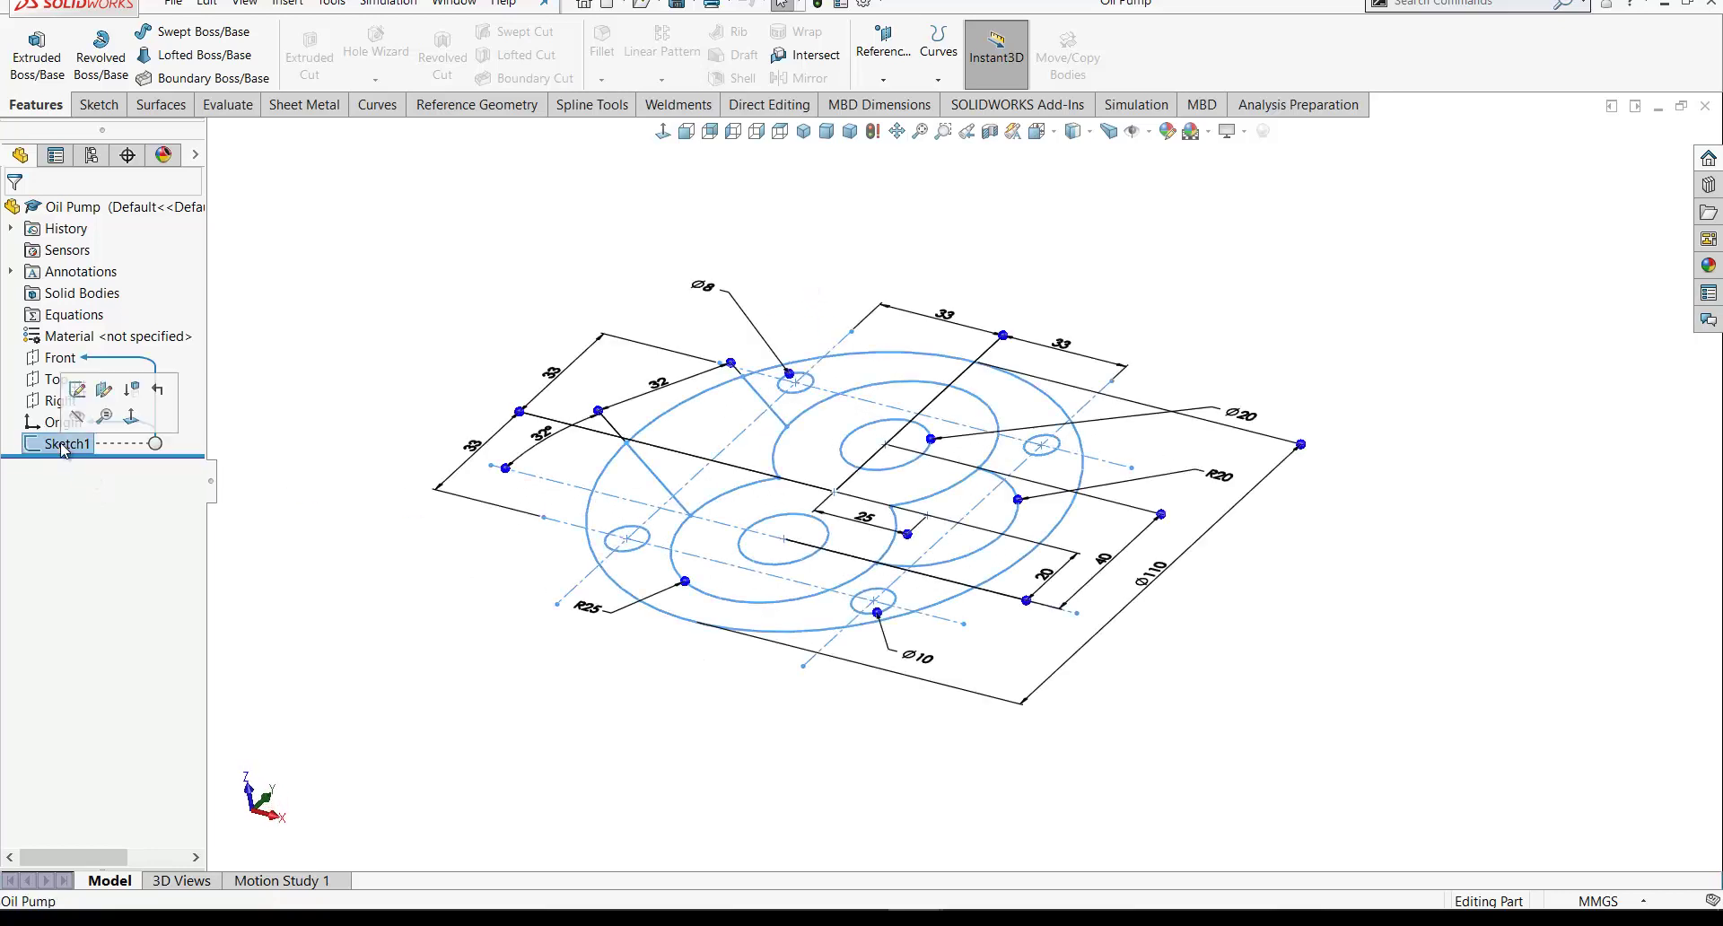
click(77, 384)
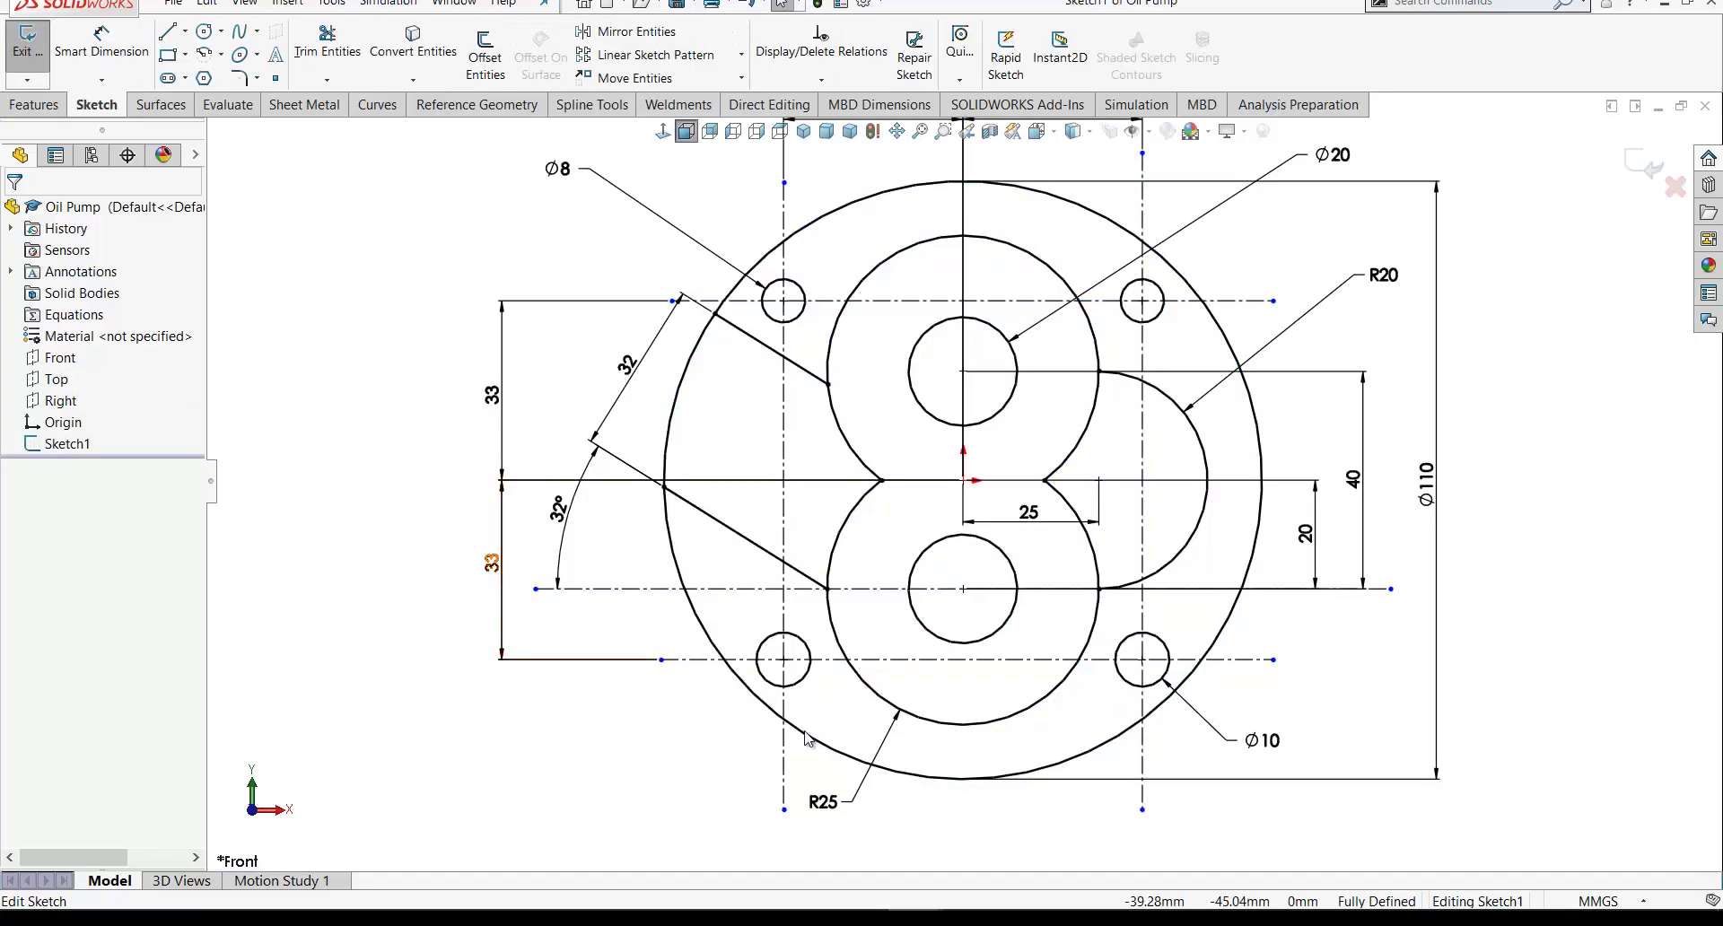
scroll(1005, 538, up, 3)
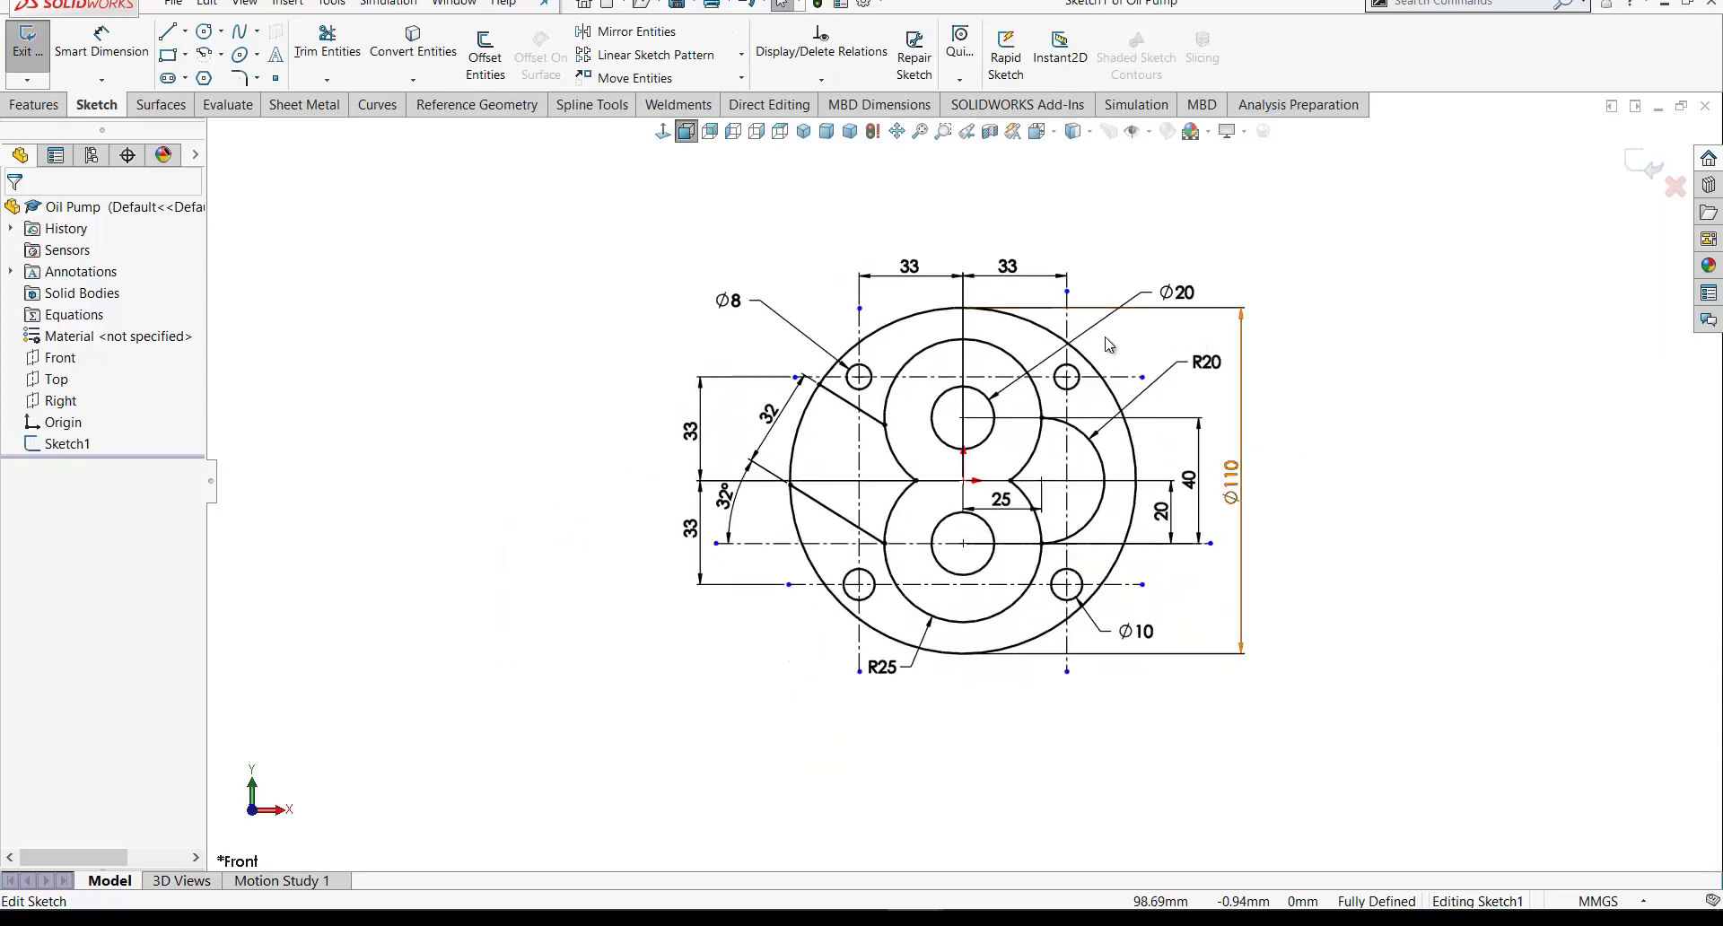
middle_drag(1090, 372, 832, 245)
key(ctrl+1)
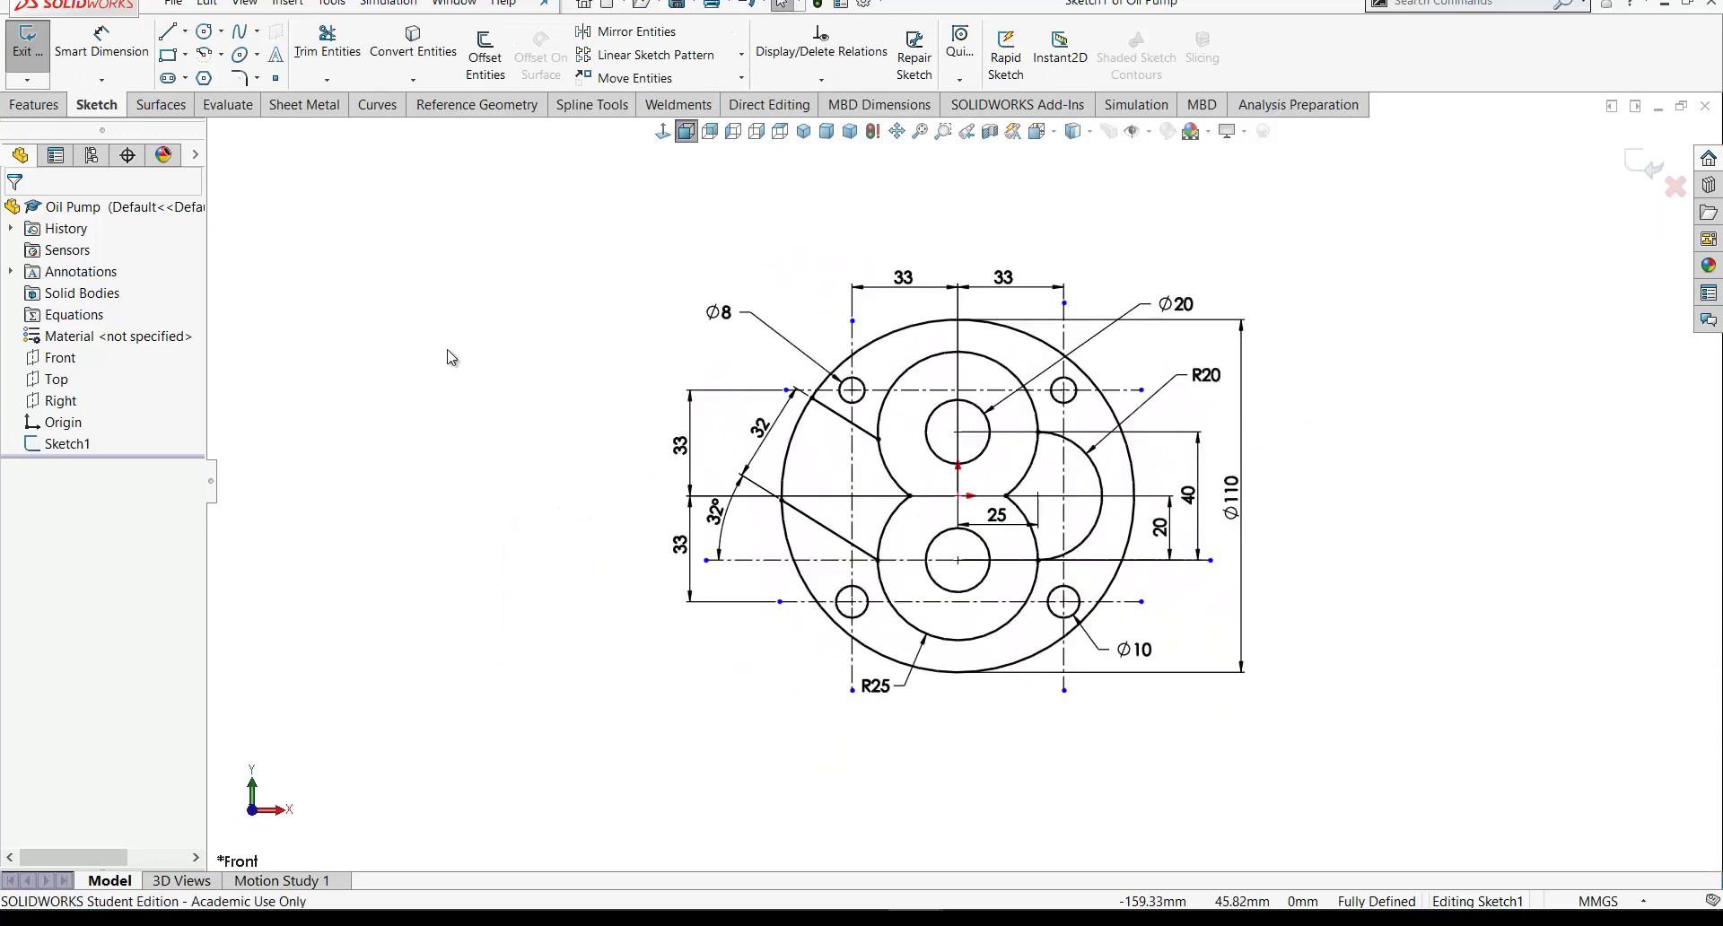
right_click(450, 357)
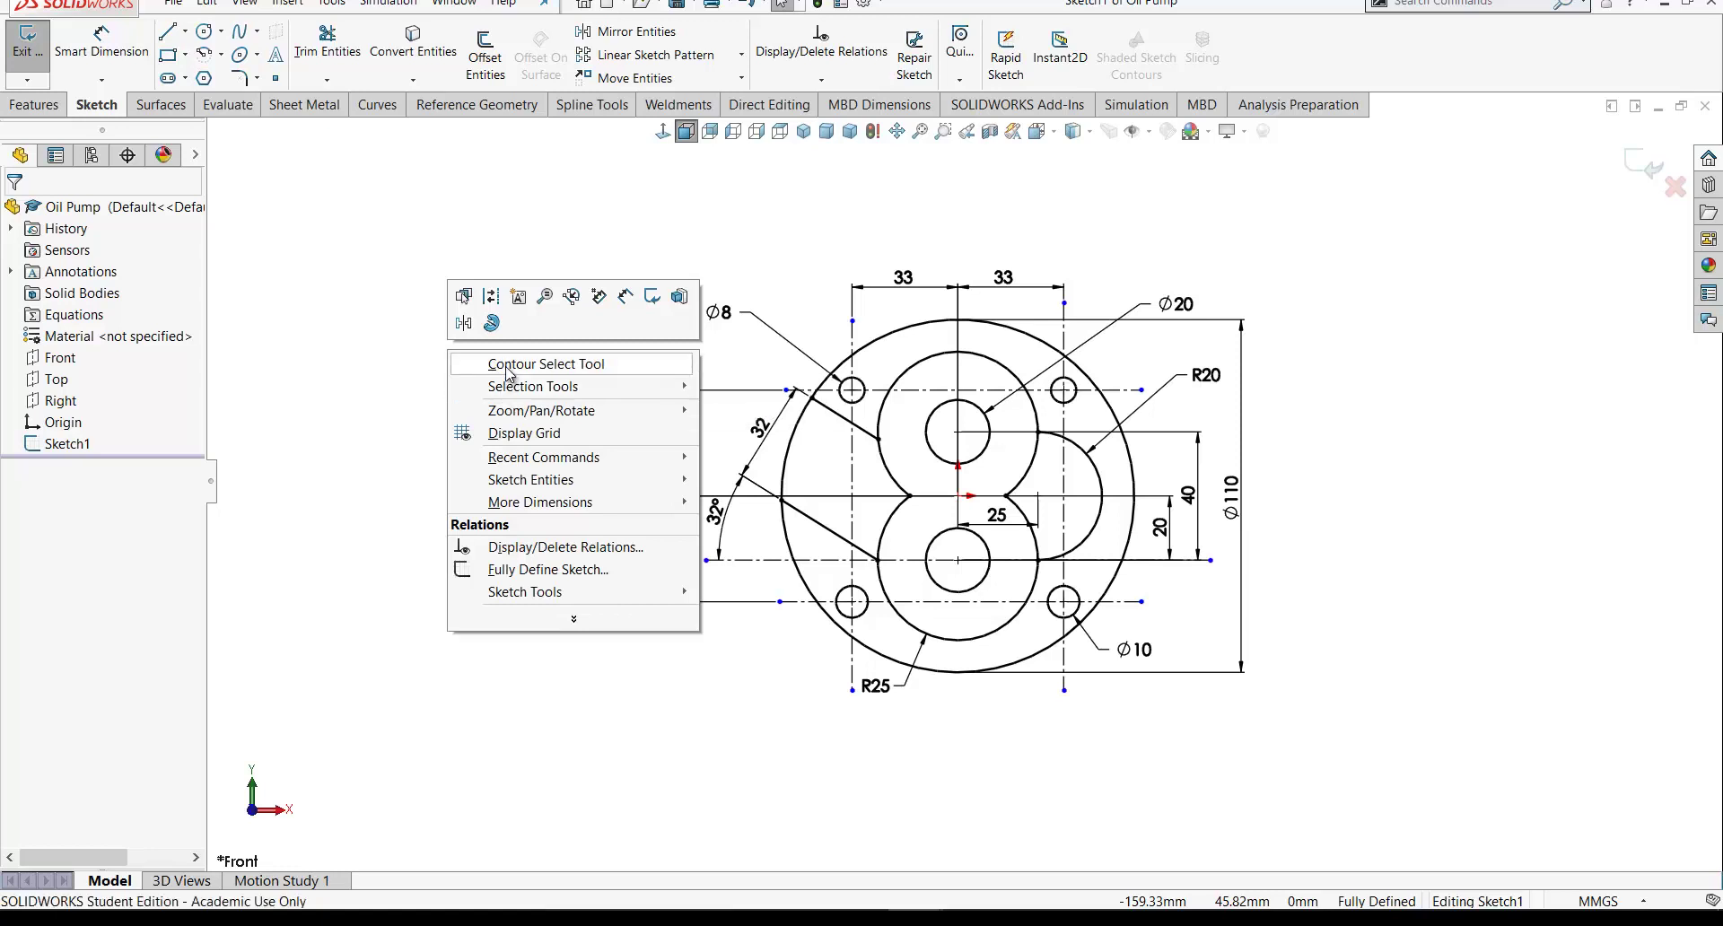
Step: Turn on Contour Select and pick the Oil Pump sketch's outer Ø110 circle
click(508, 364)
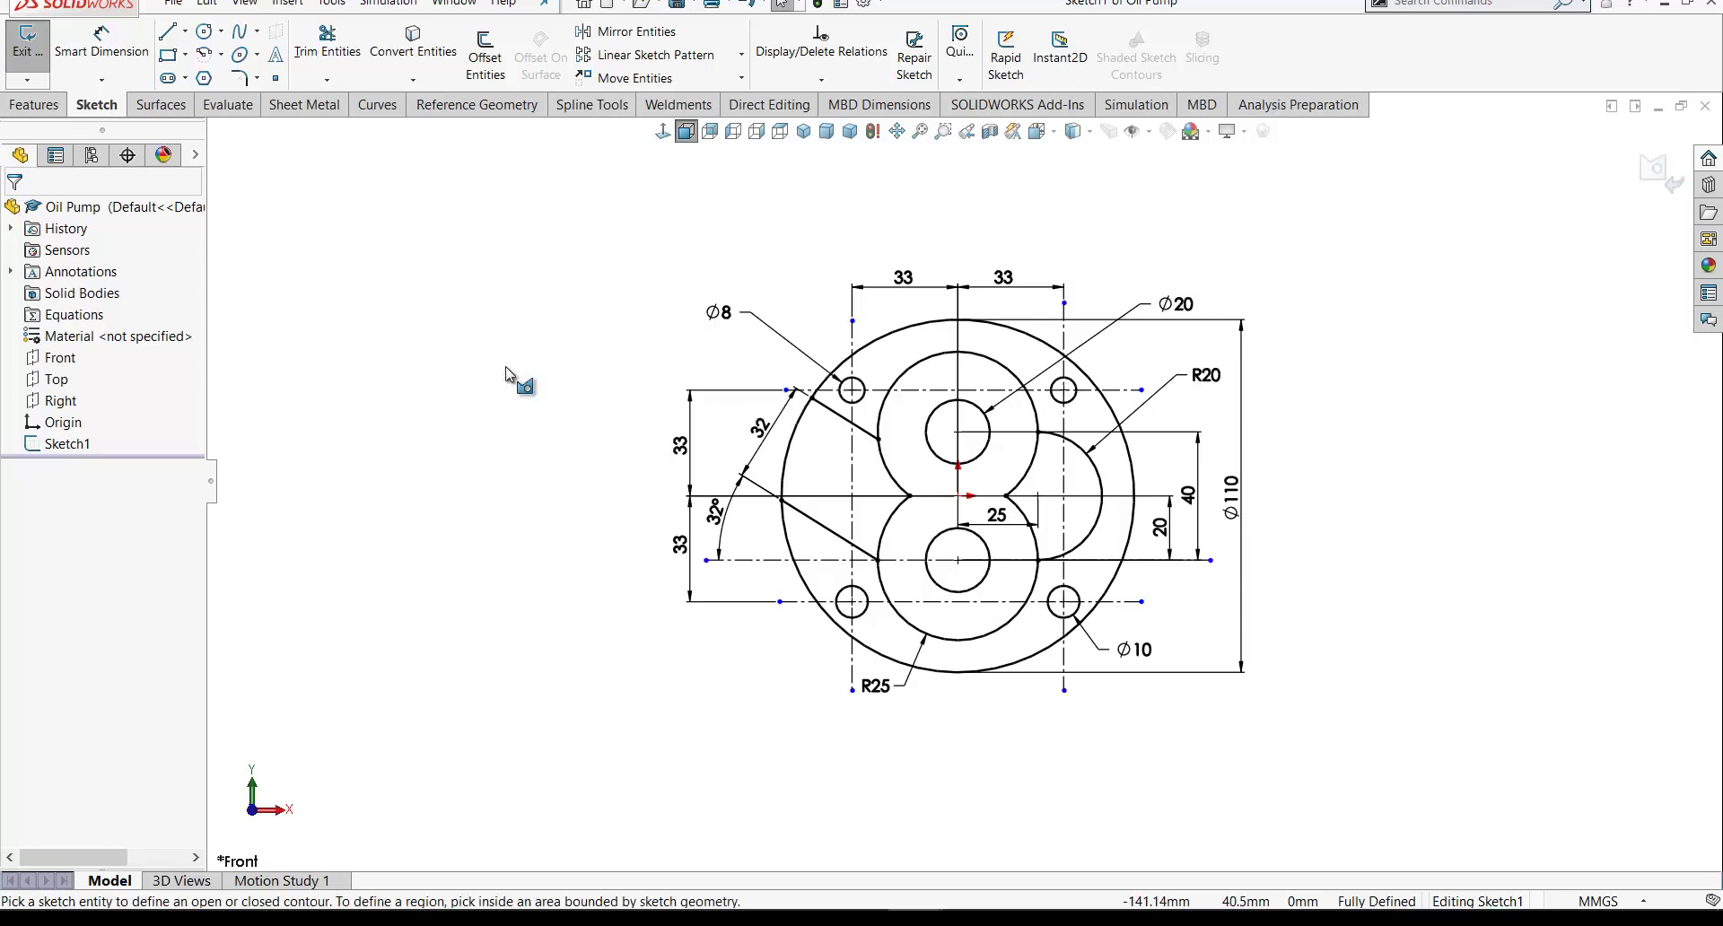
click(832, 456)
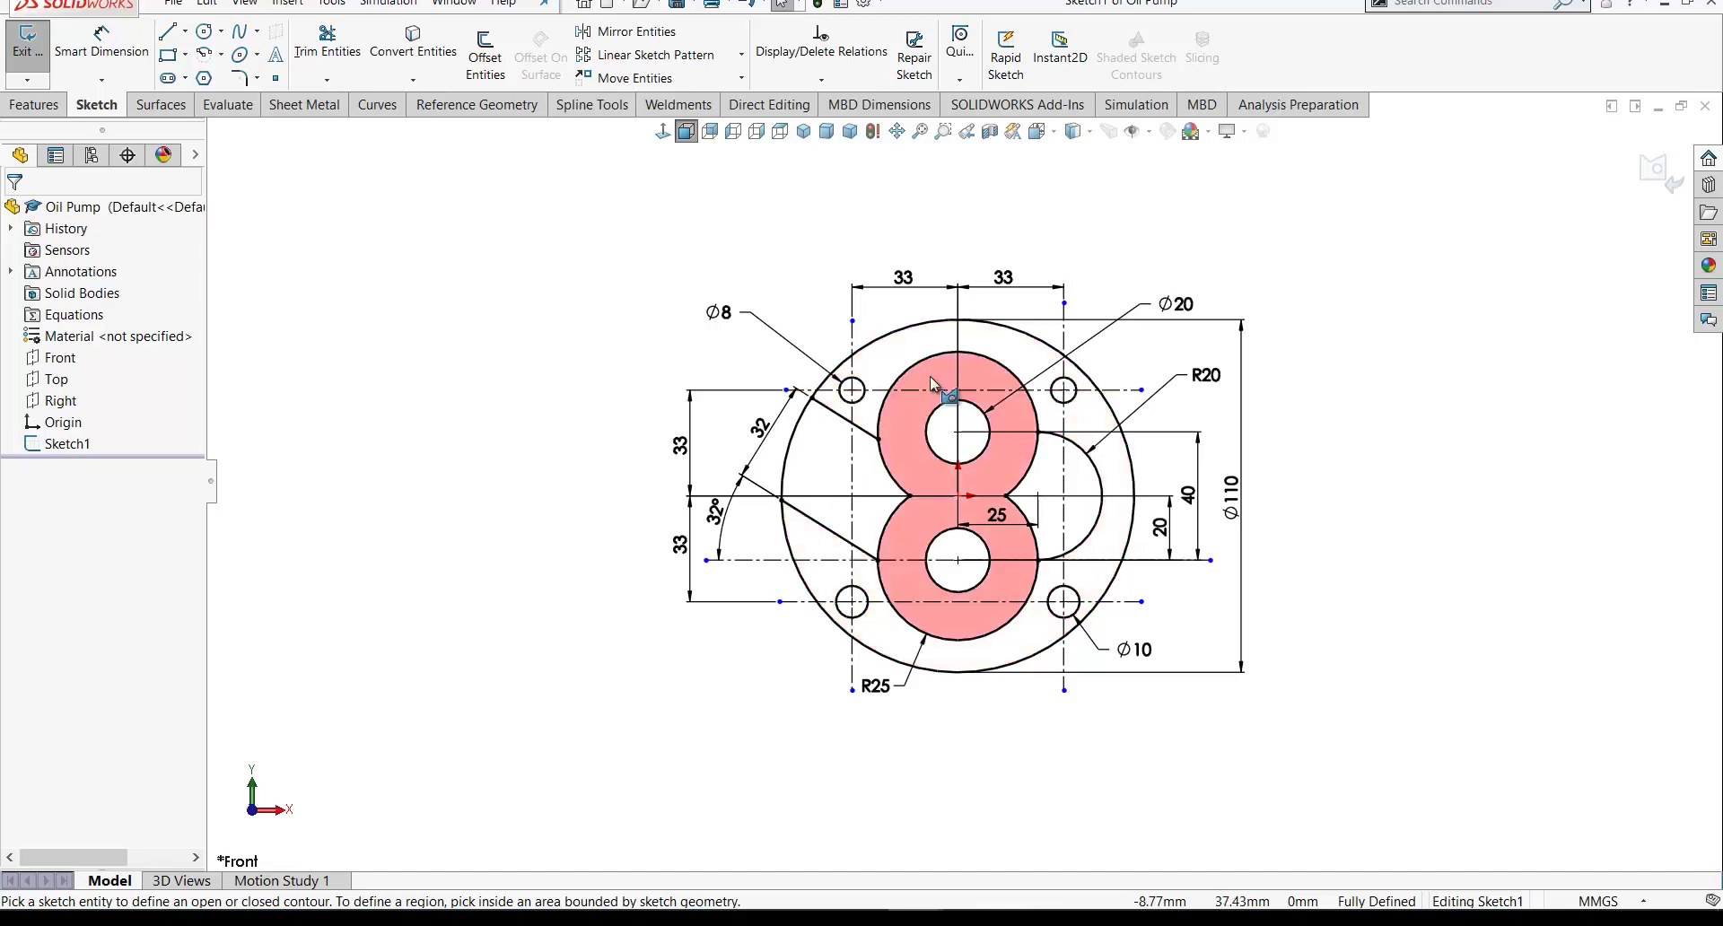
click(894, 330)
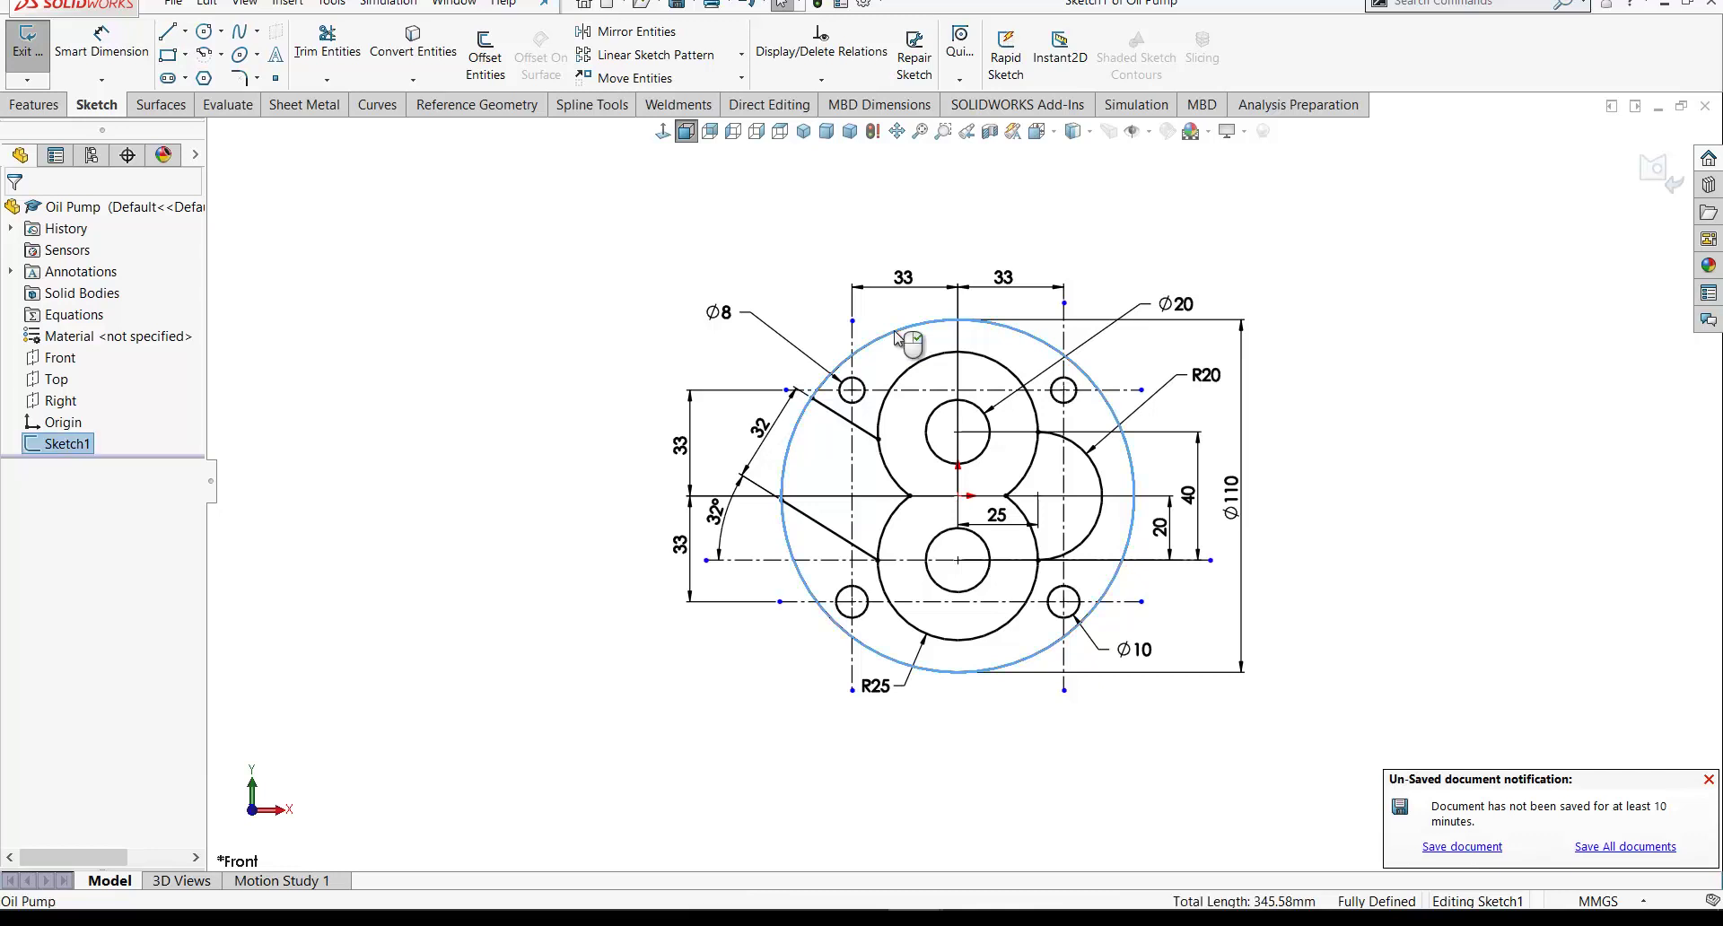
key(s)
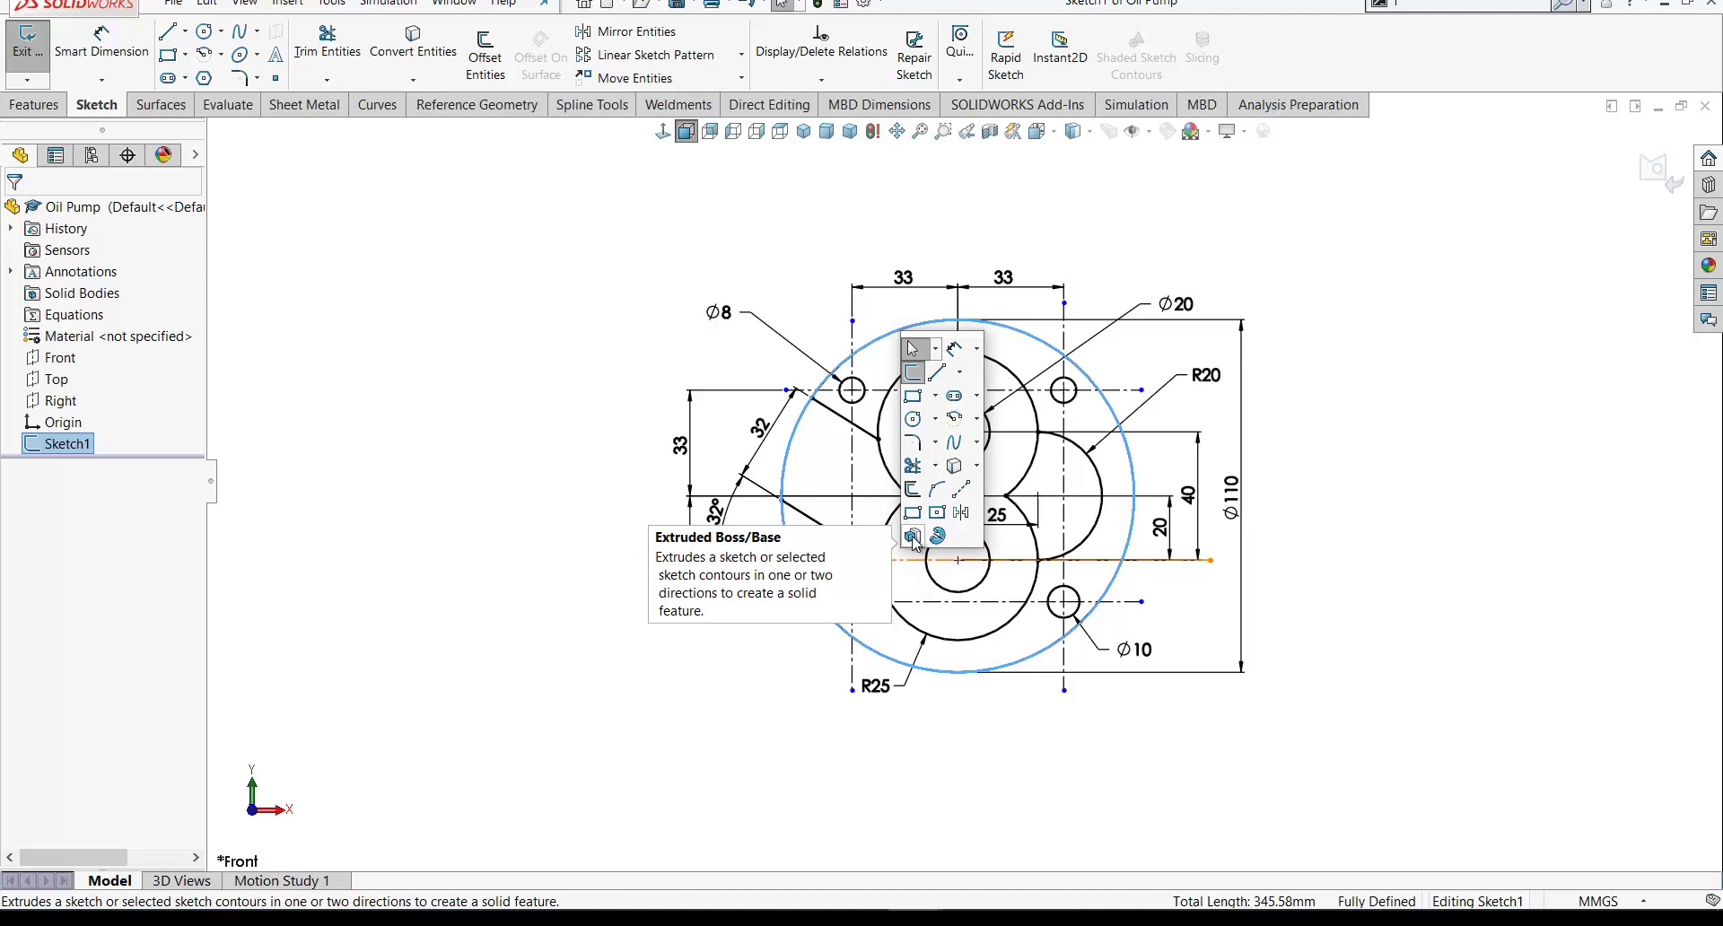
Step: Extrude the Ø110 circle 32 mm Blind in the reversed direction to create Boss-Extrude1
click(914, 538)
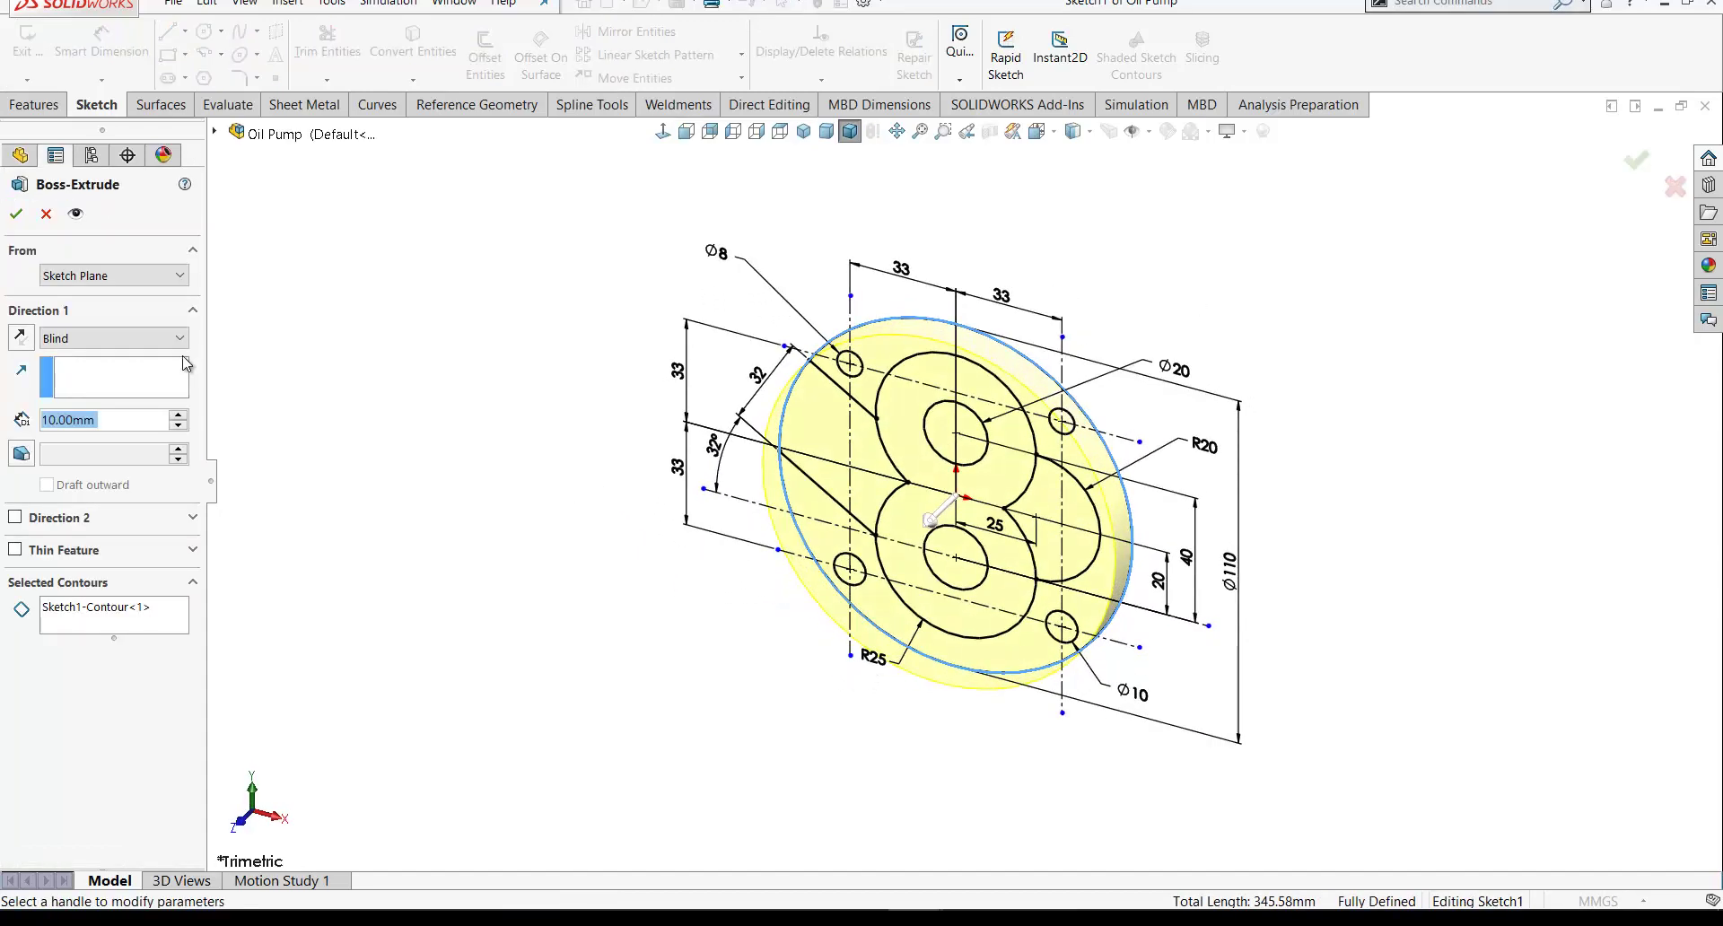
click(20, 338)
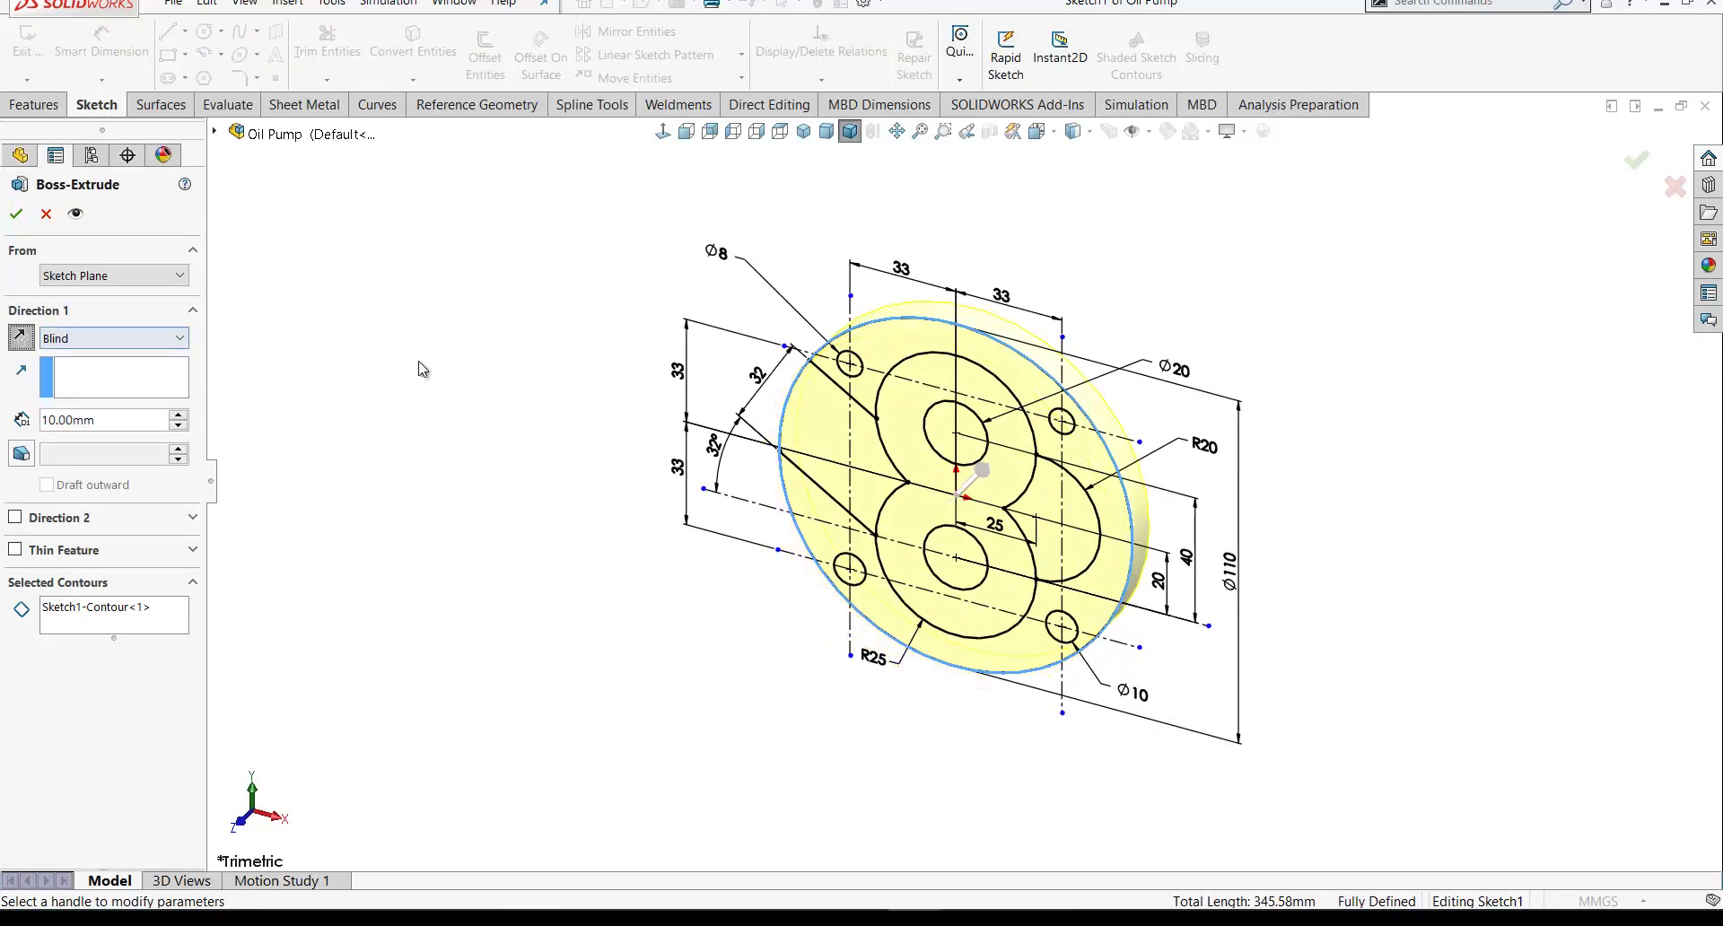
middle_drag(520, 358, 475, 305)
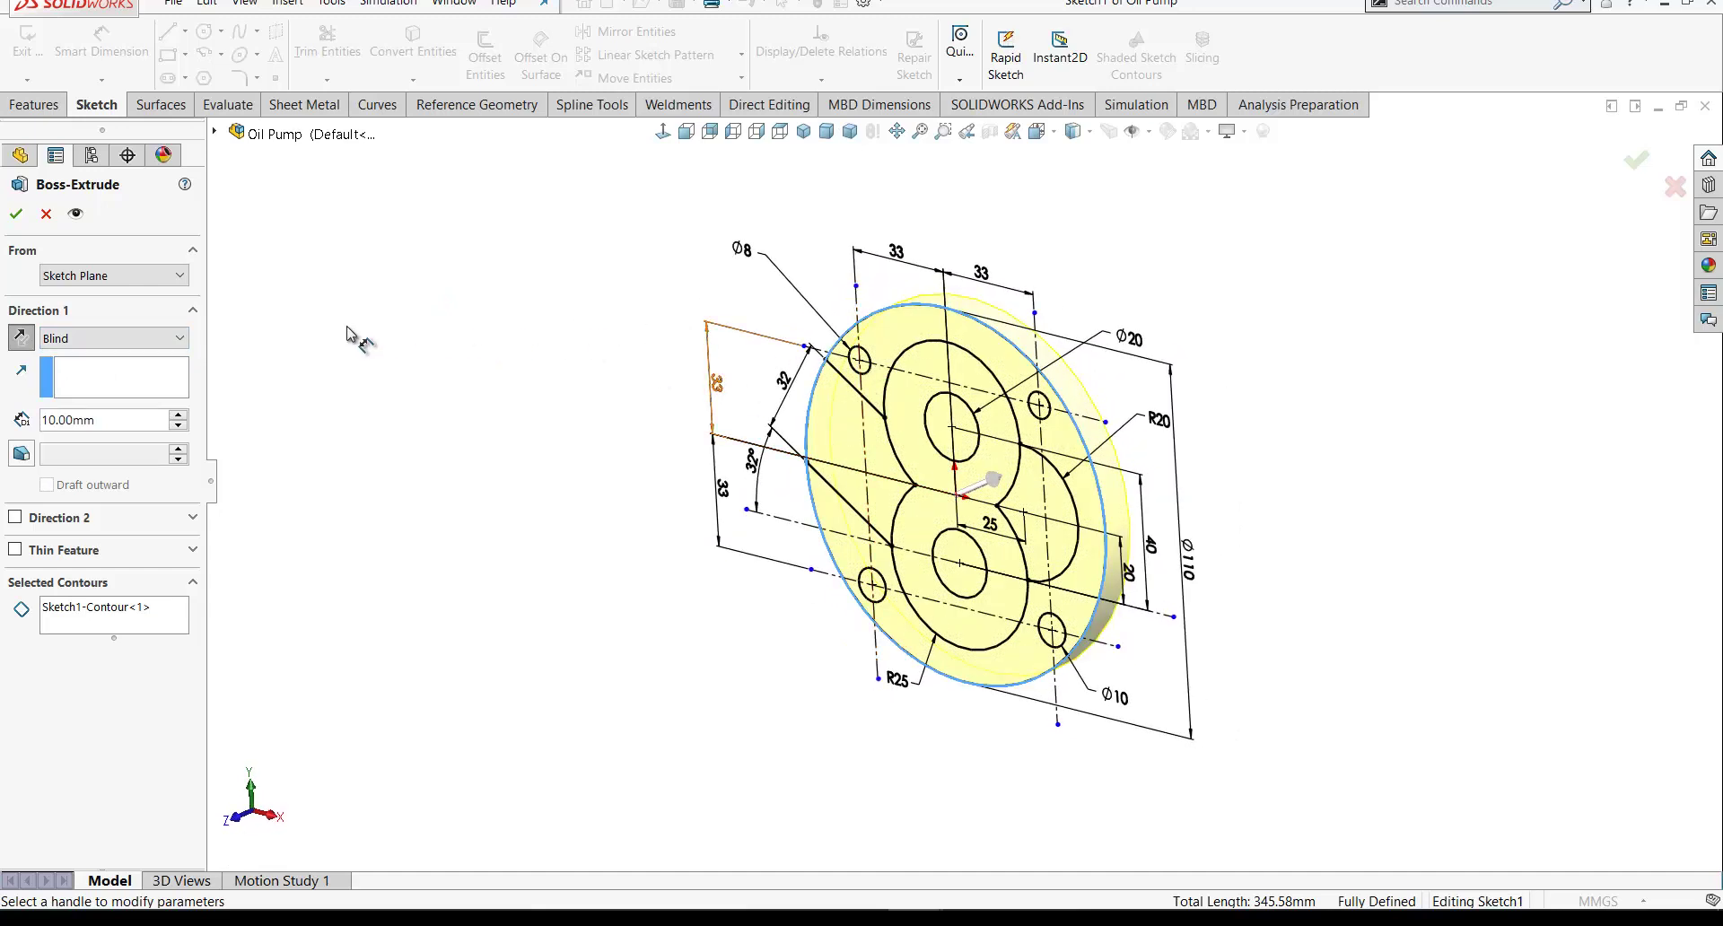
double_click(113, 426)
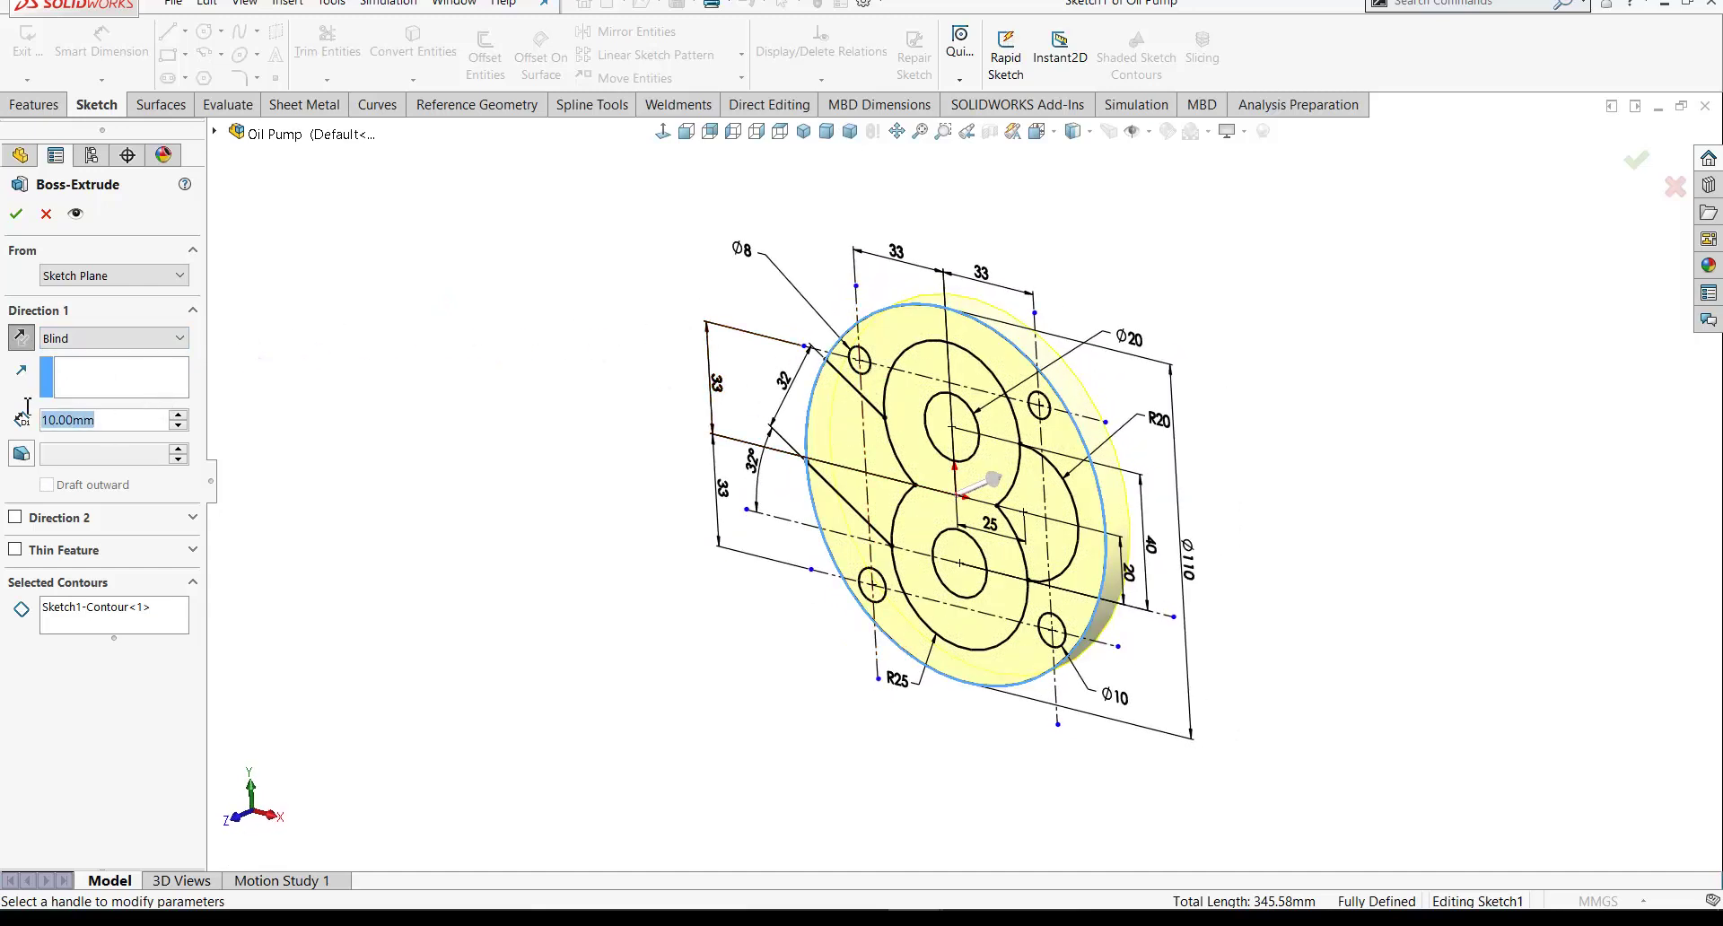
text(32)
key(Return)
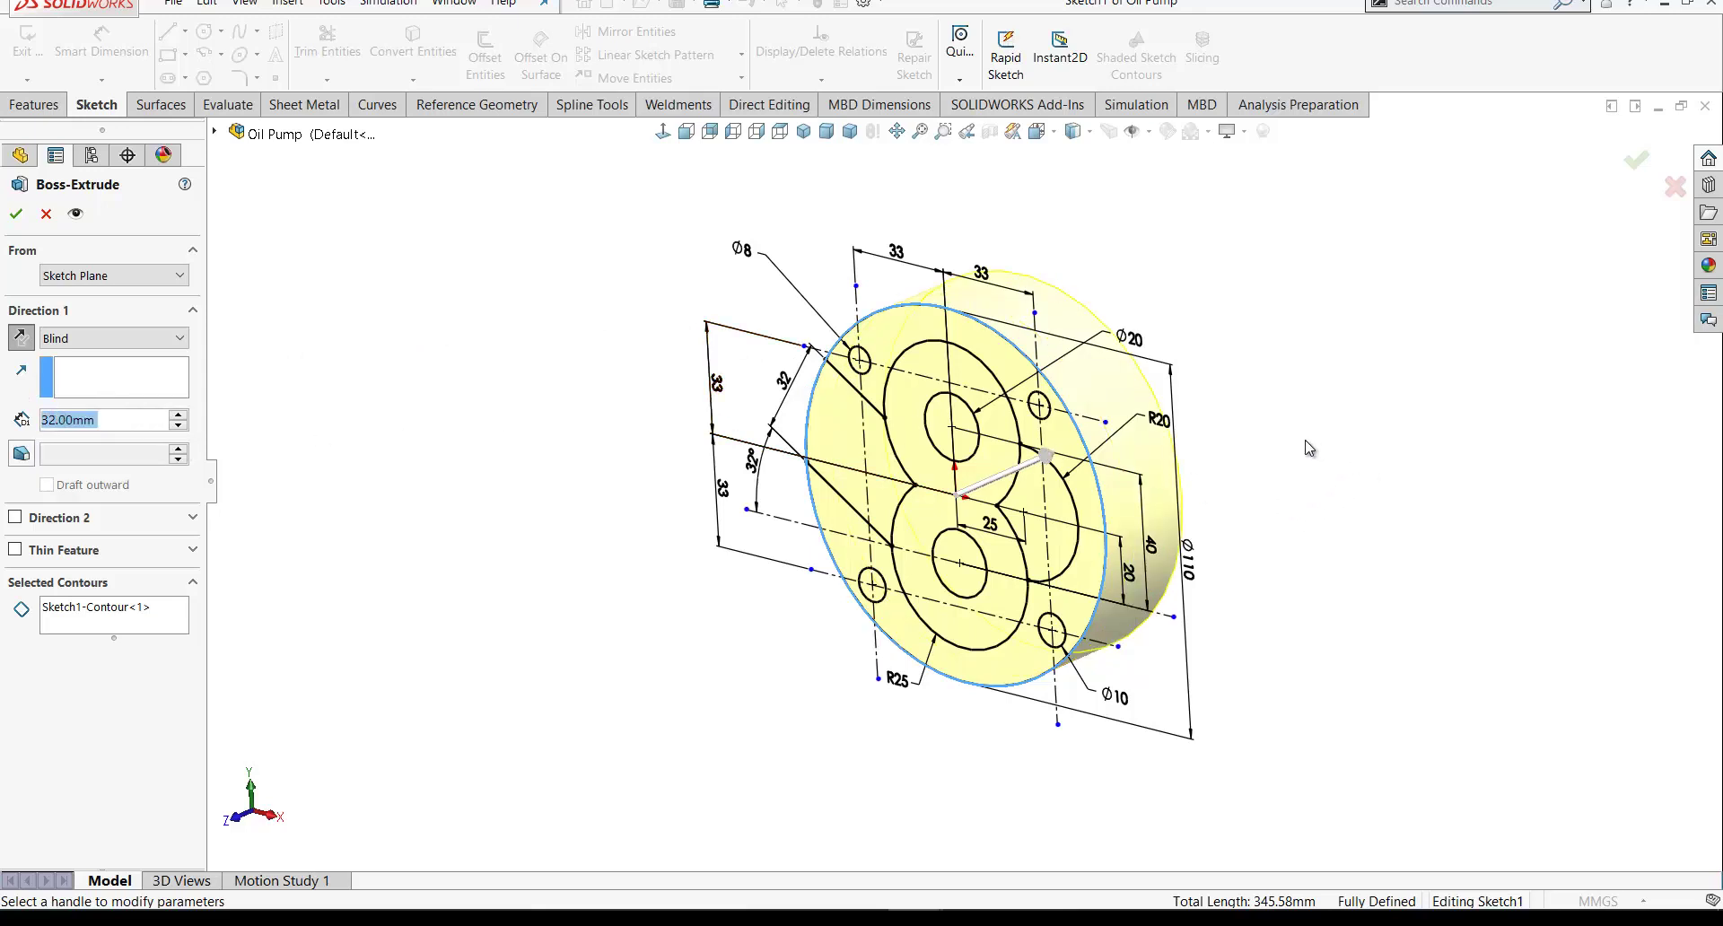
scroll(1304, 446, down, 2)
click(83, 619)
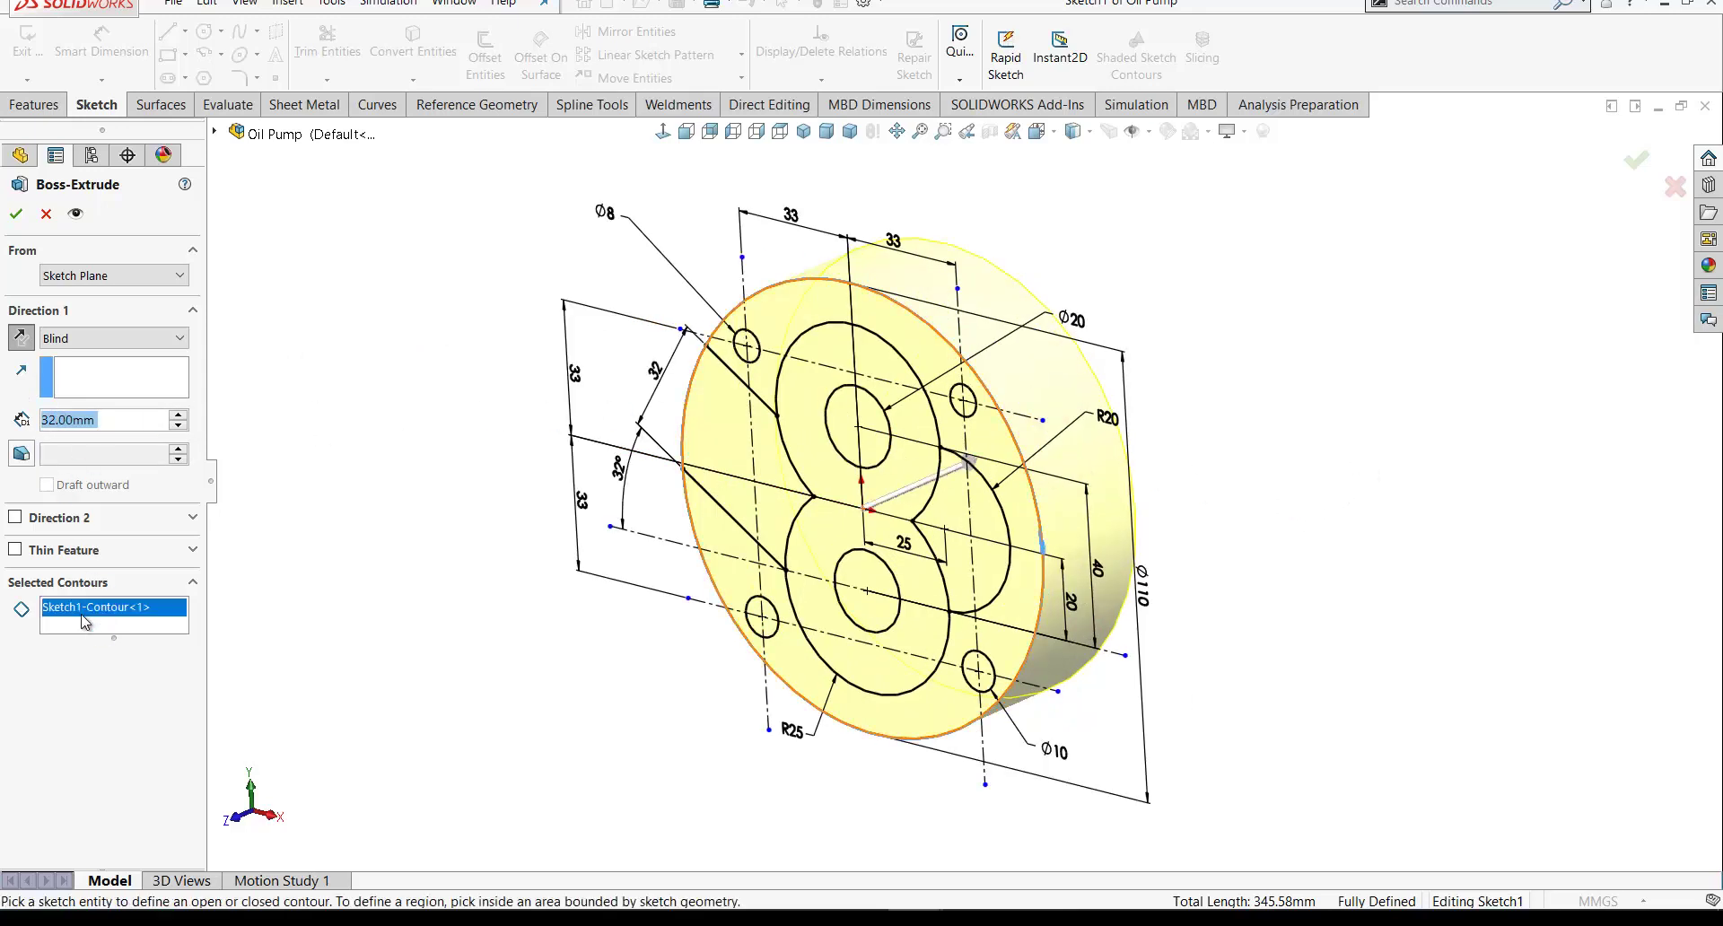
click(18, 215)
Step: Select the figure-8 contour of the sketch using the Contour Select Tool
right_click(360, 345)
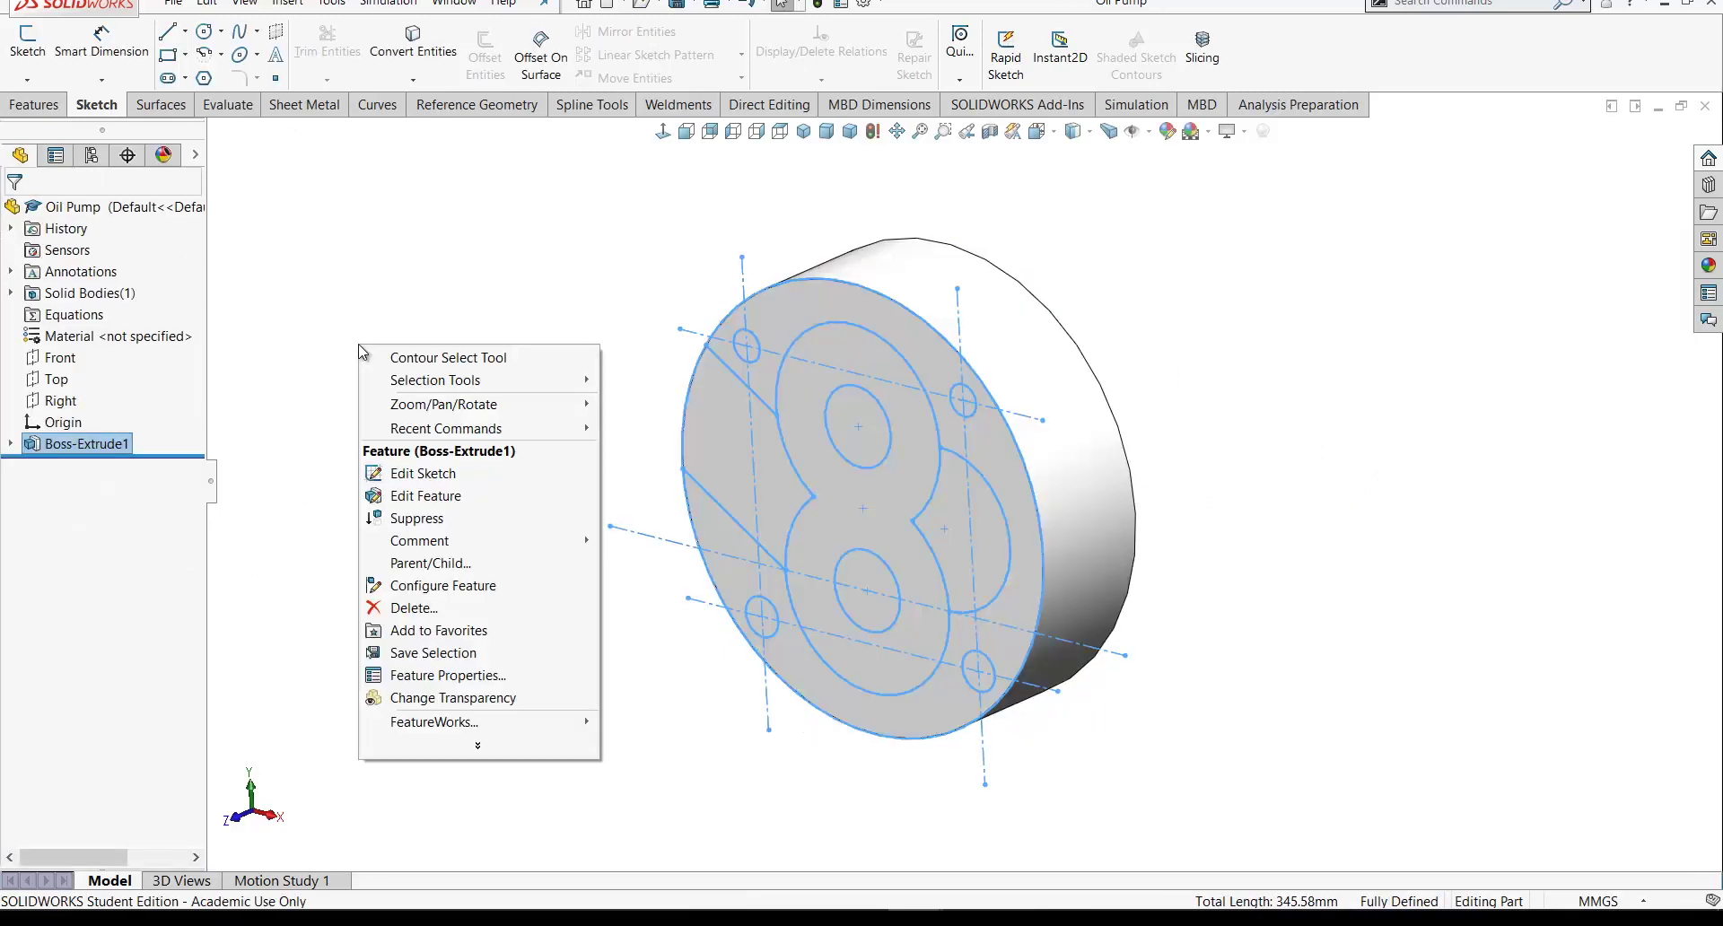
click(411, 357)
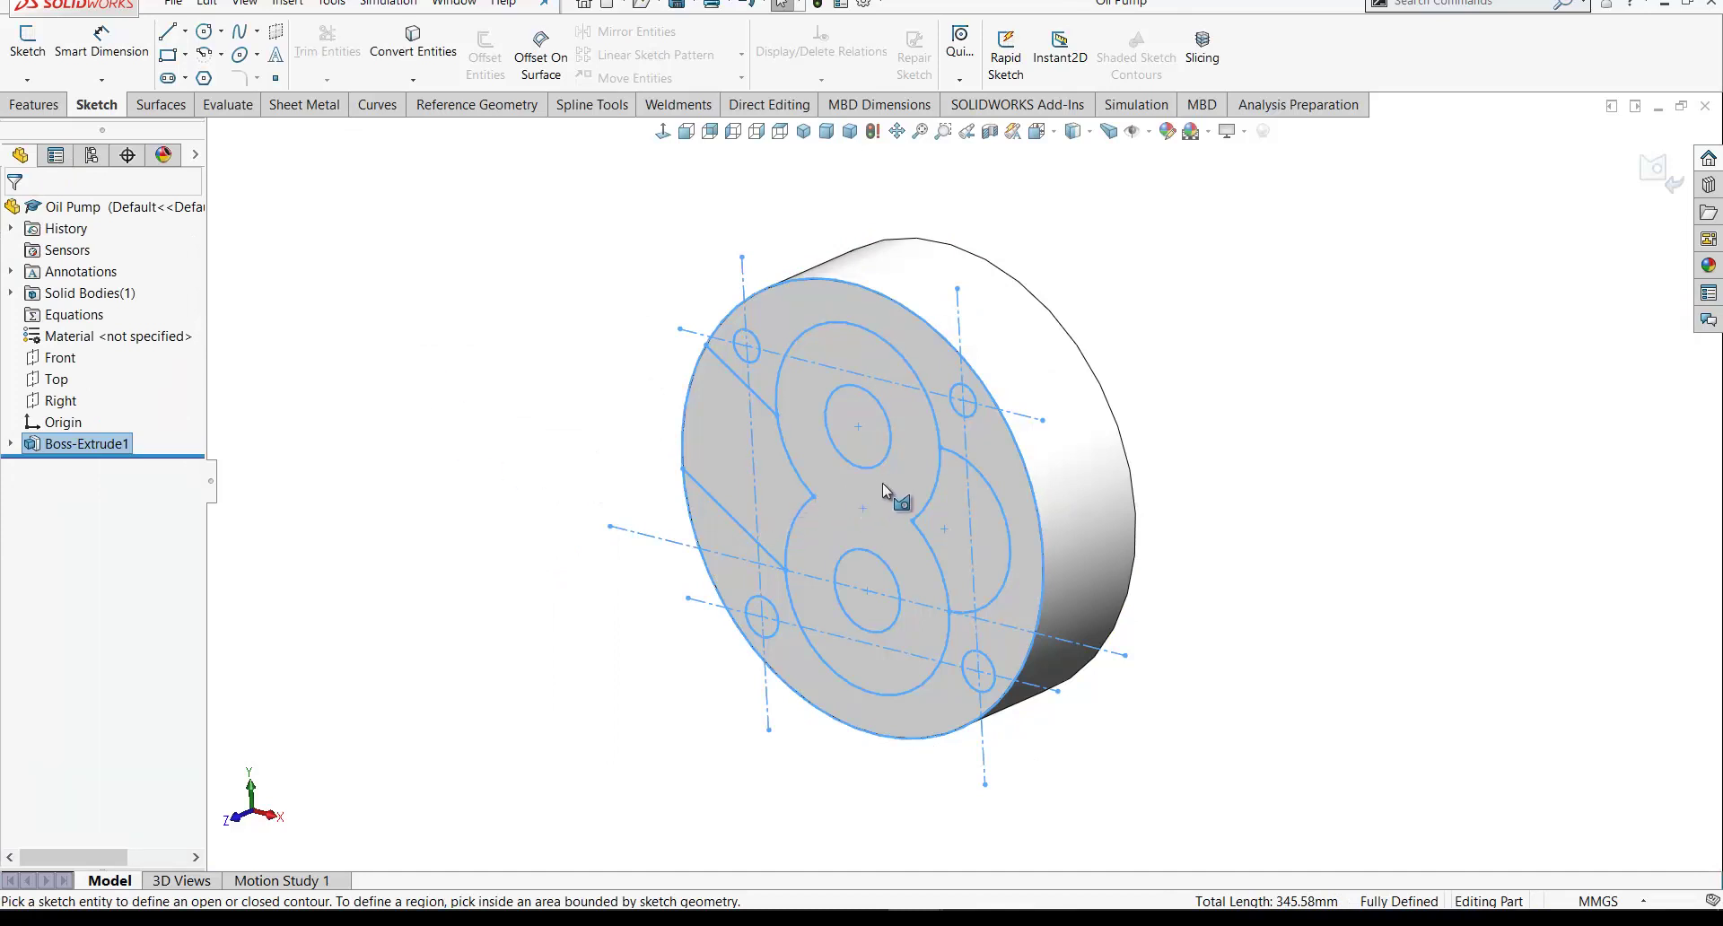
click(935, 433)
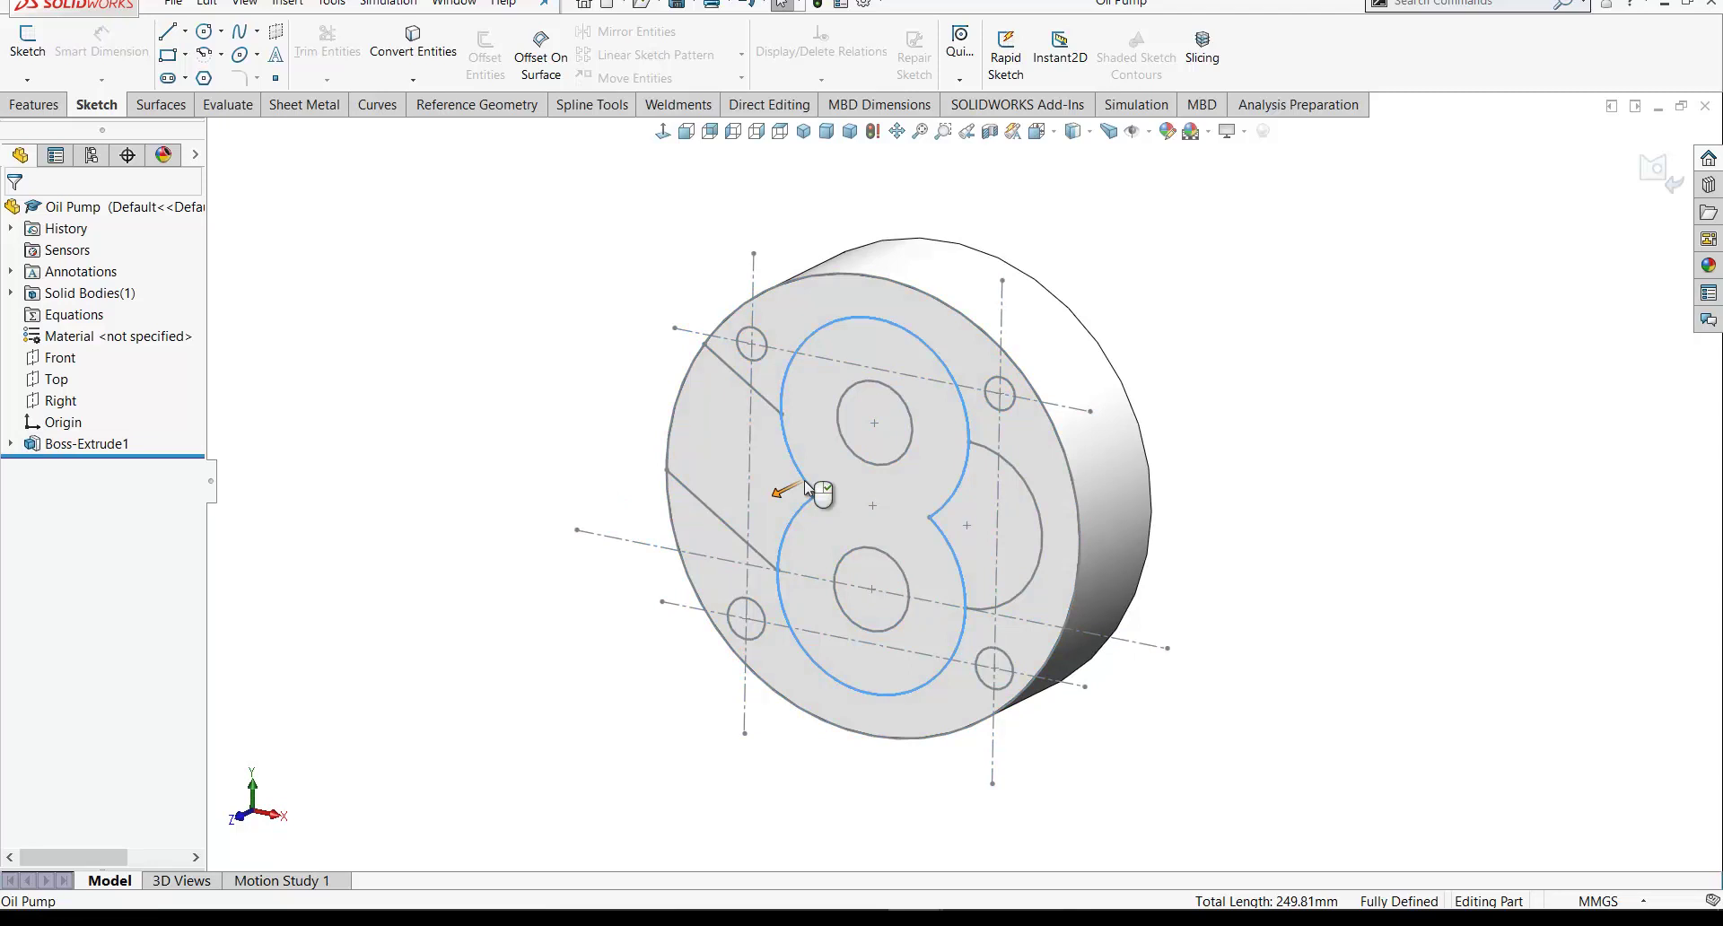
Step: Cut the figure-8 contour 22 mm deep as Cut-Extrude1
right_drag(805, 487, 770, 496)
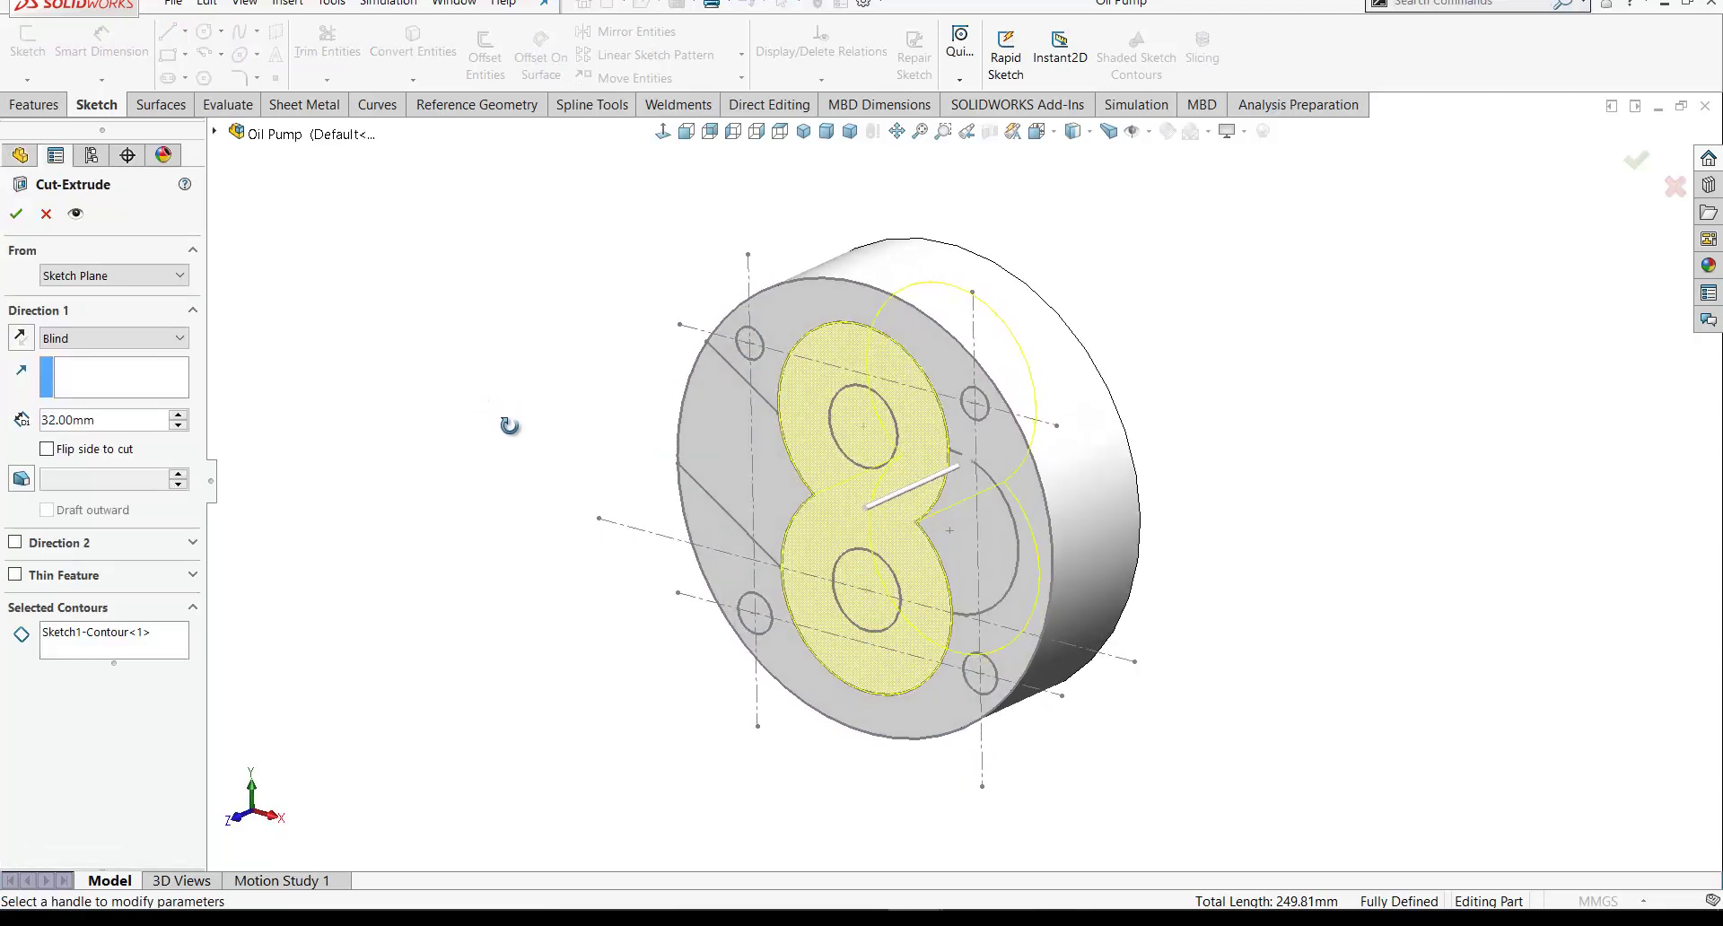
right_click(56, 426)
key(BackSpace)
text(22)
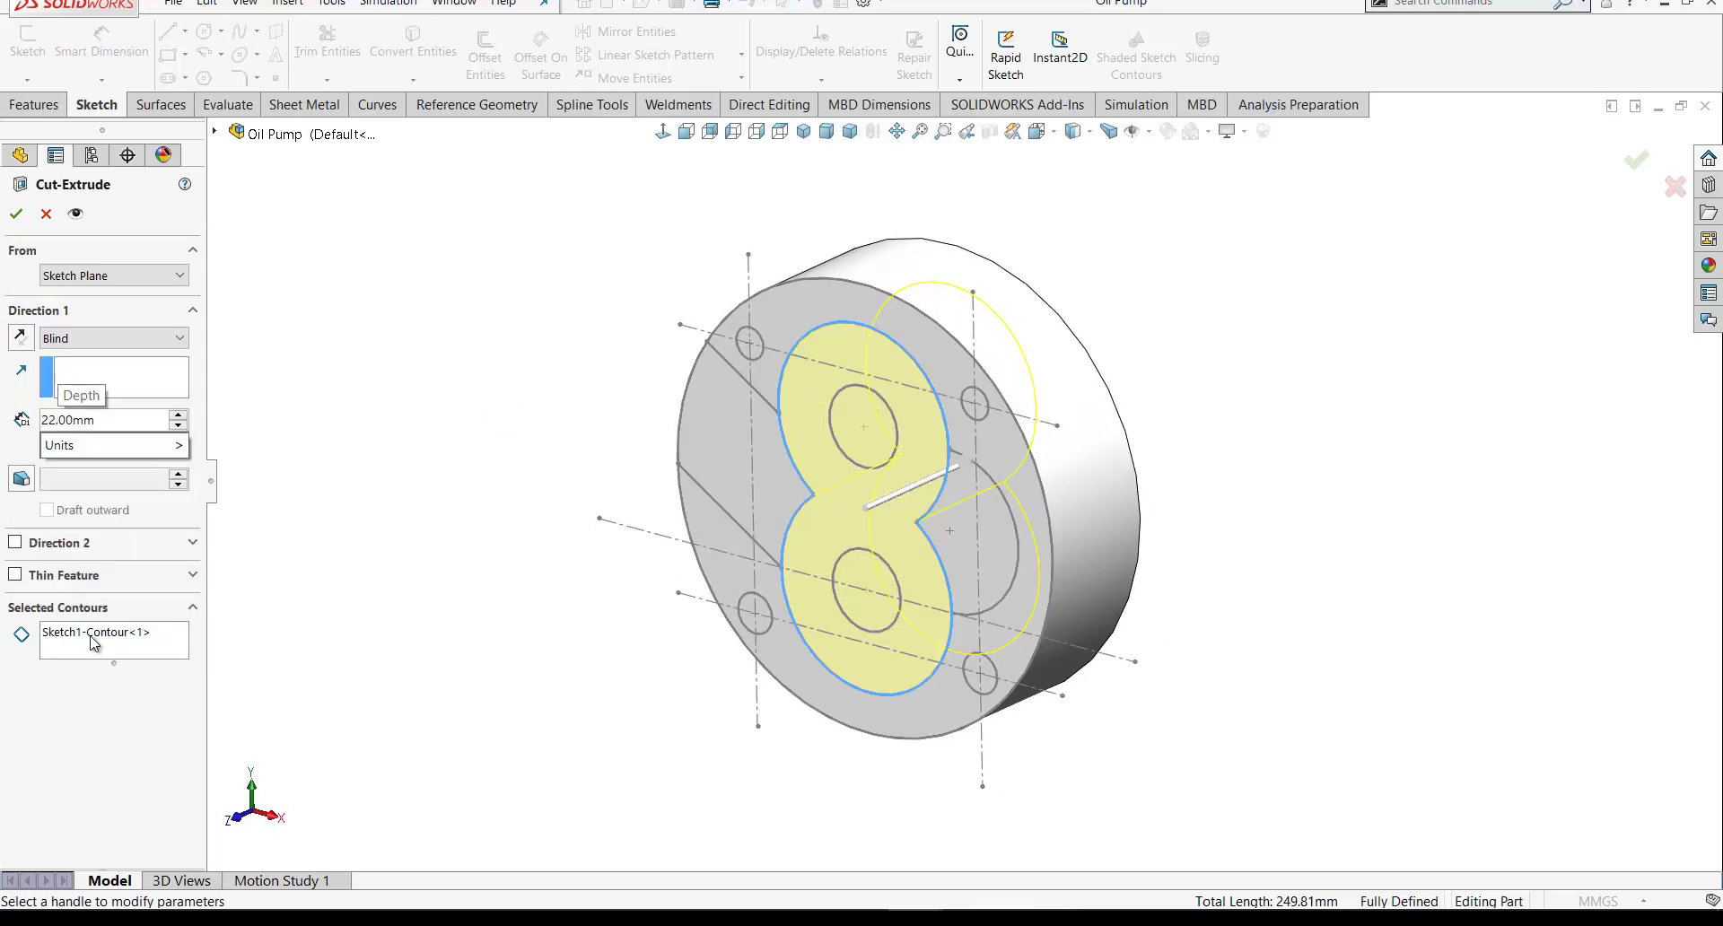
click(87, 630)
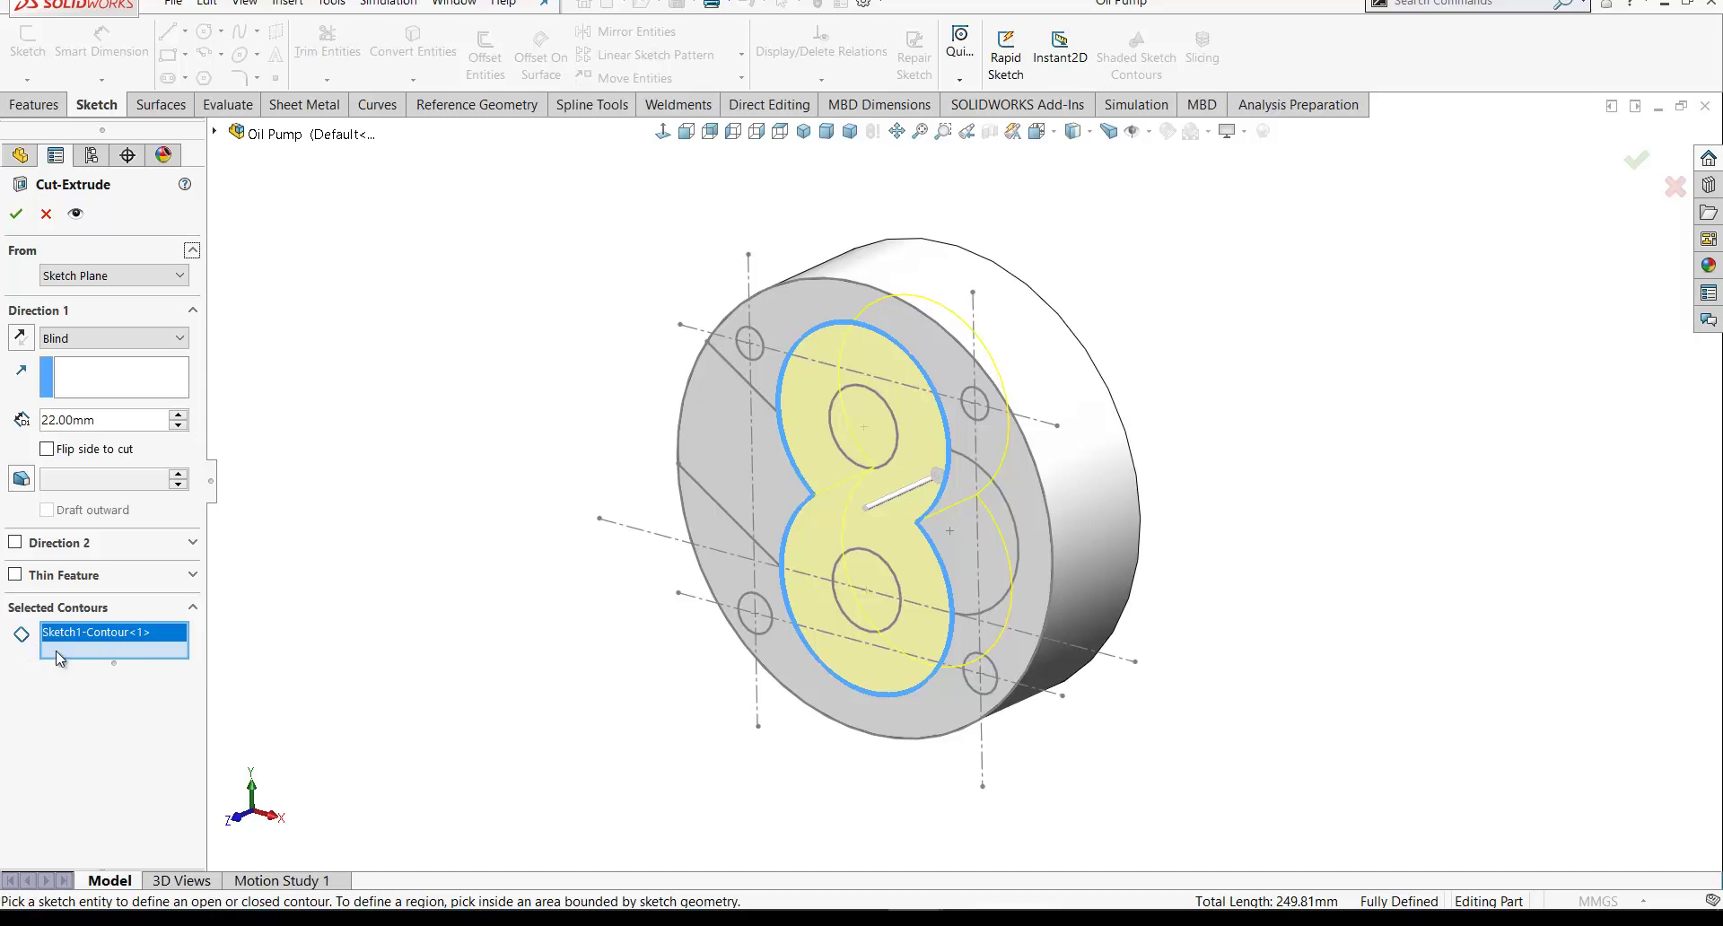
click(15, 214)
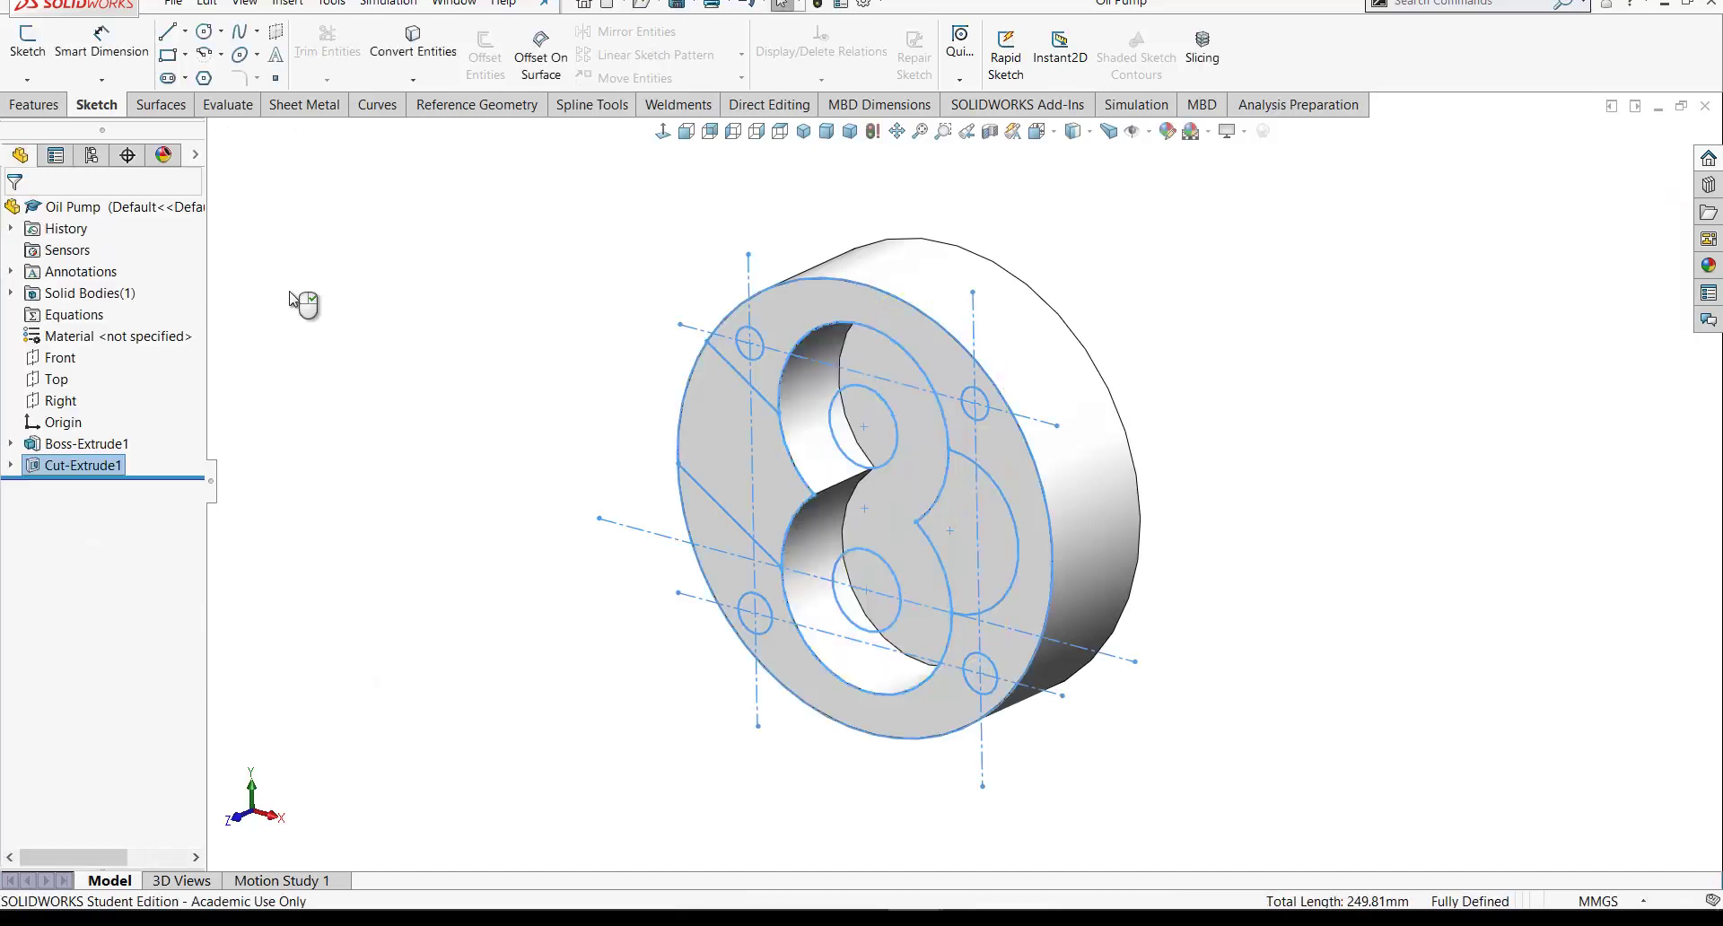
click(12, 466)
Step: Use Contour Select on Sketch1 to pick both left bolt-hole circles and the upper and lower inner bore circles
click(11, 445)
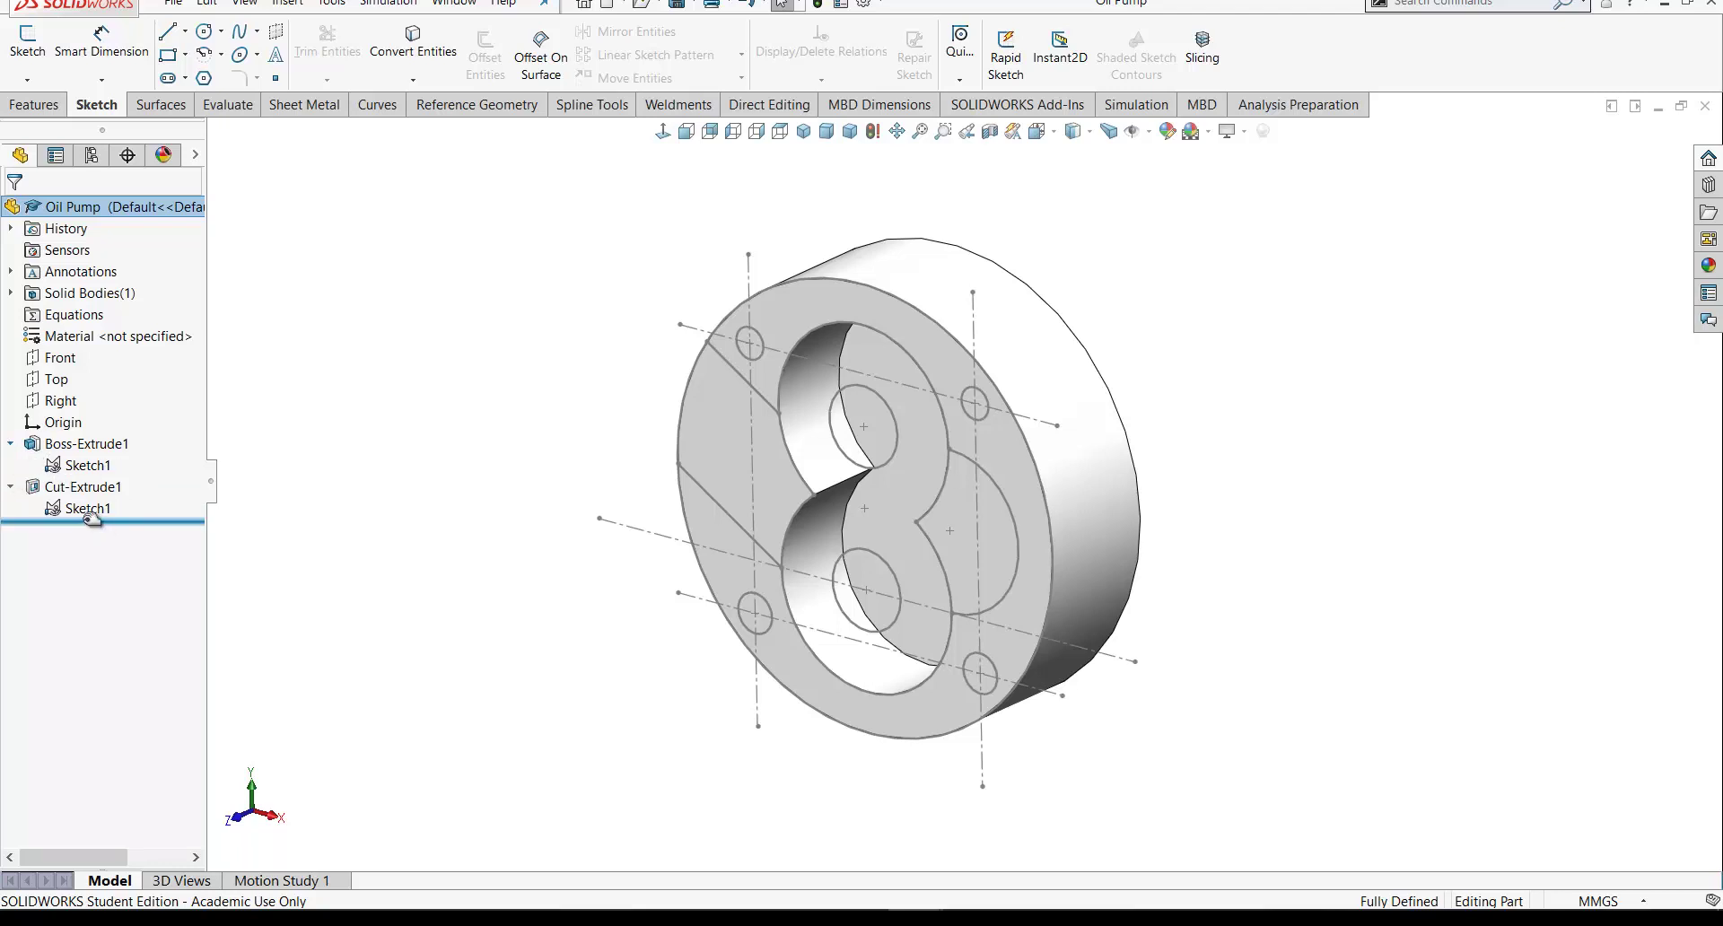
right_click(82, 509)
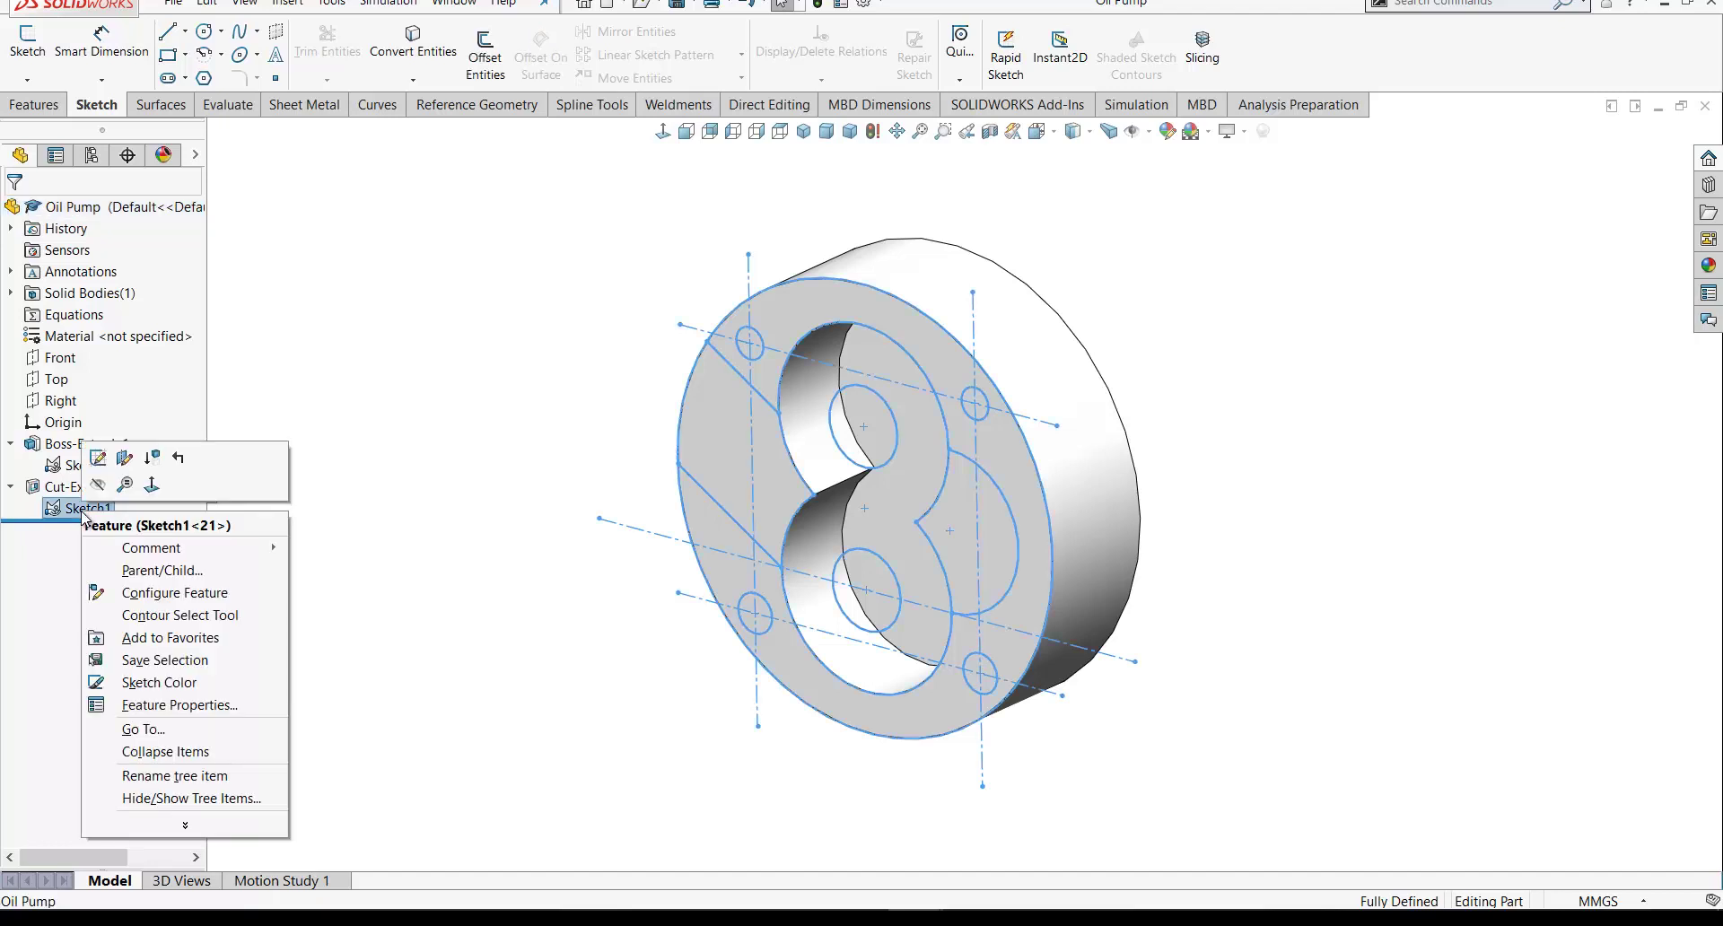
click(141, 623)
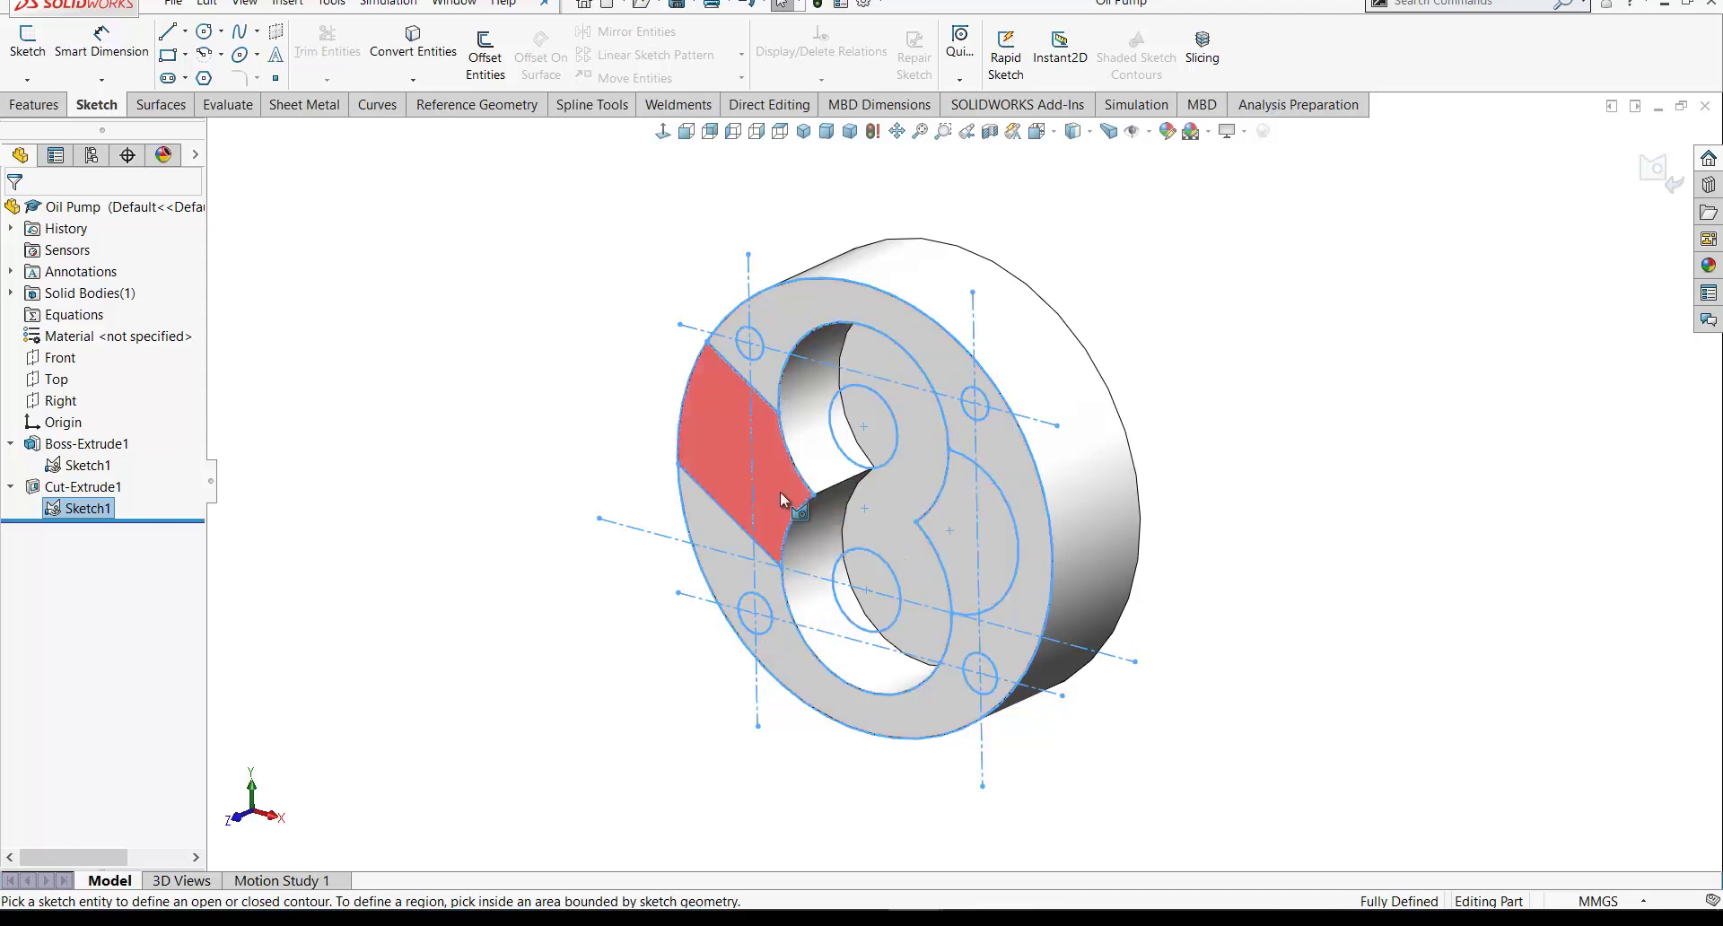
click(759, 362)
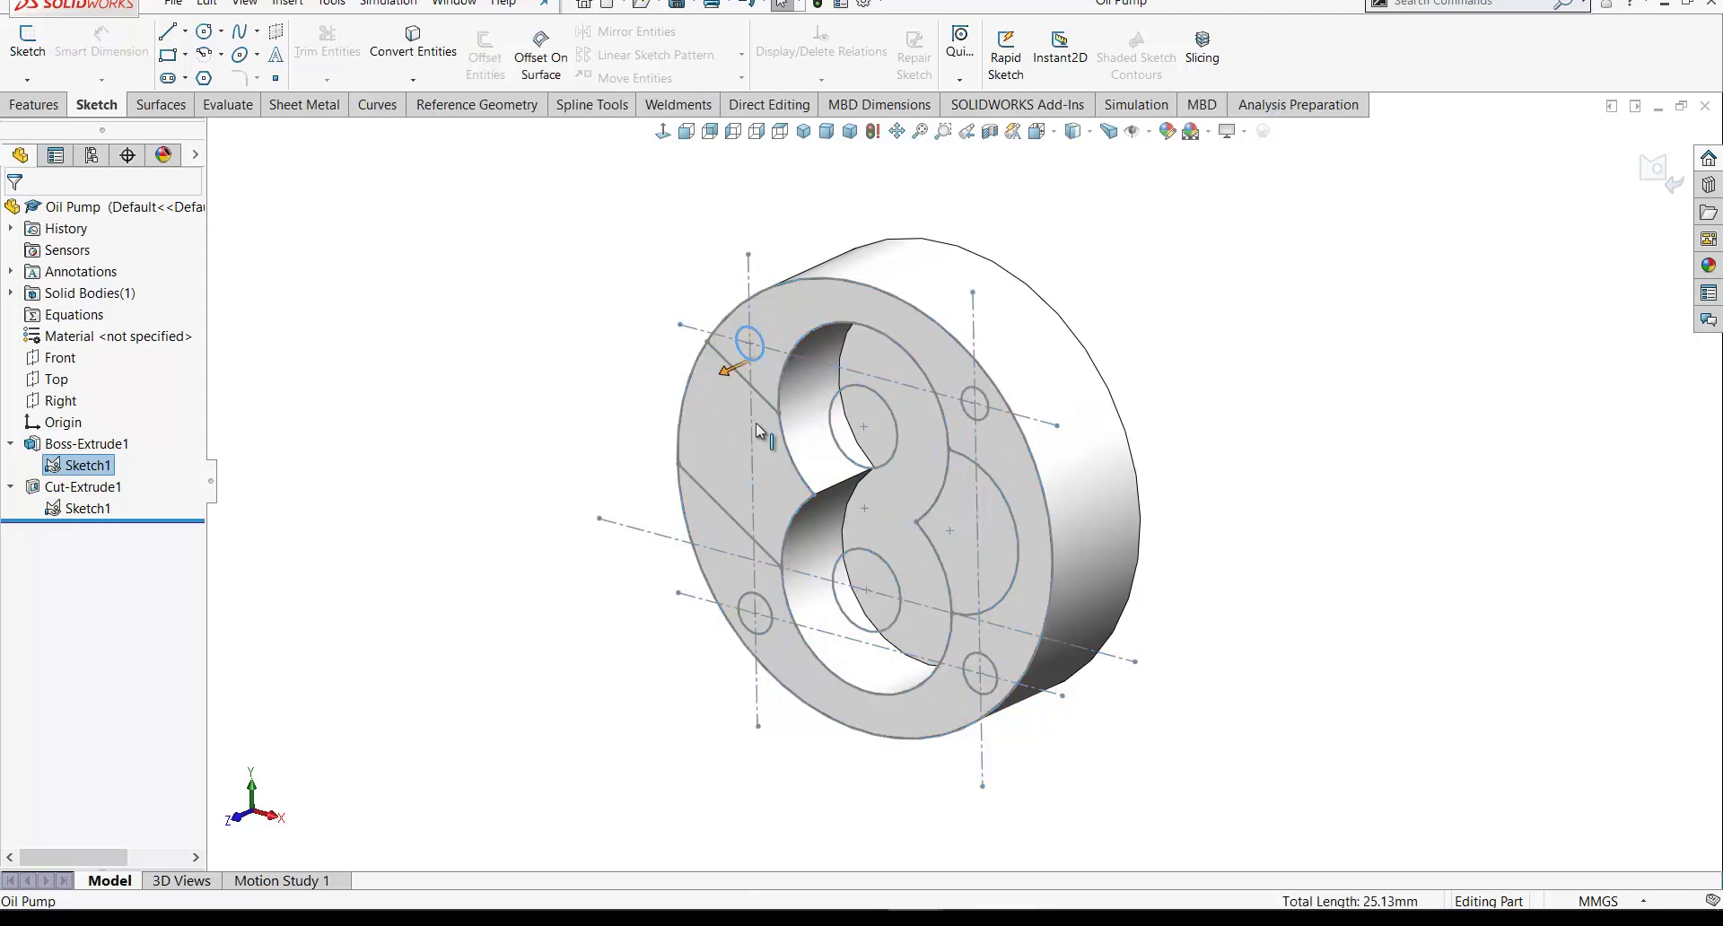
ctrl+click(769, 607)
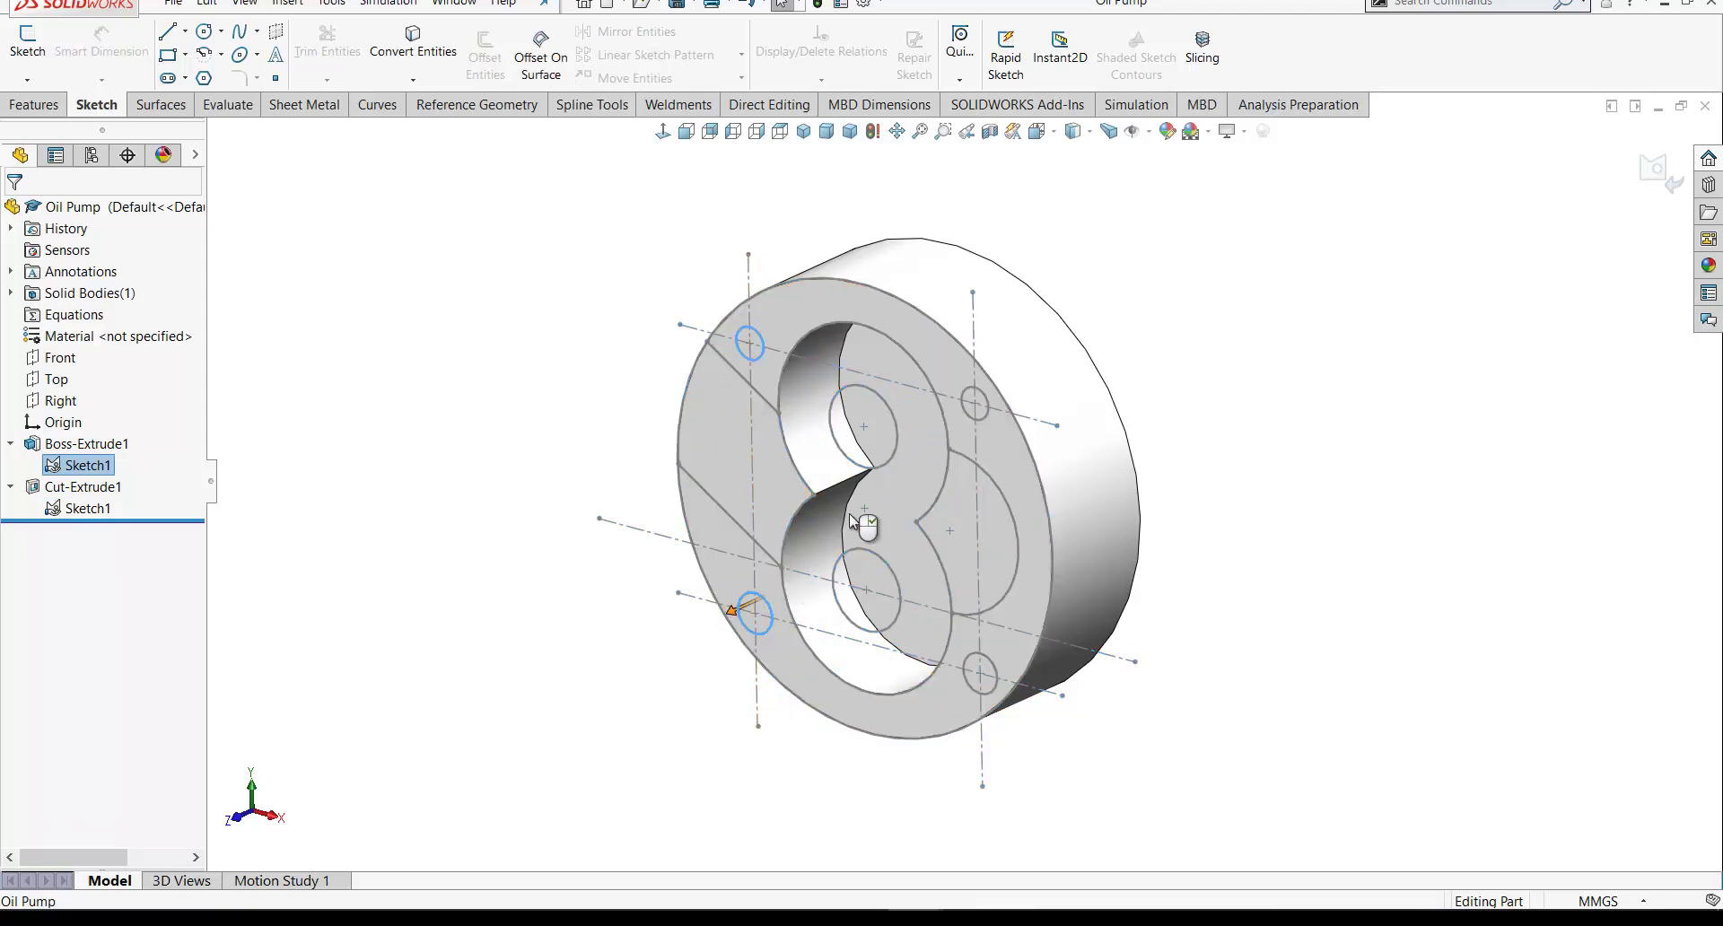
ctrl+click(897, 420)
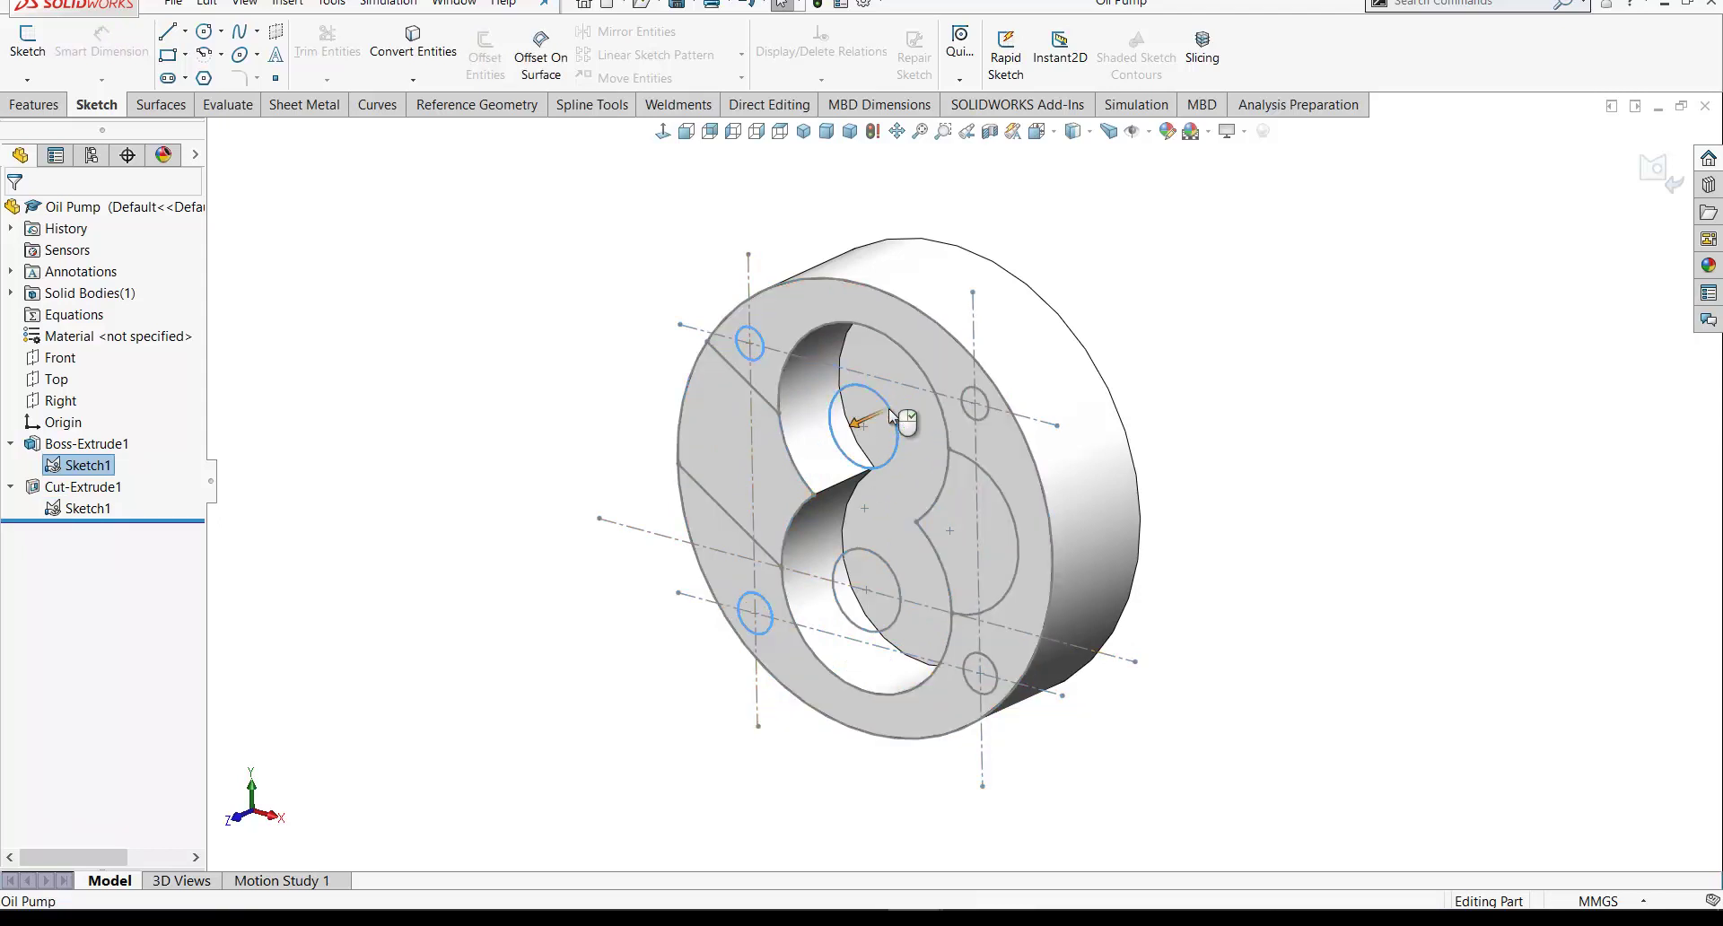
ctrl+click(895, 577)
key(s)
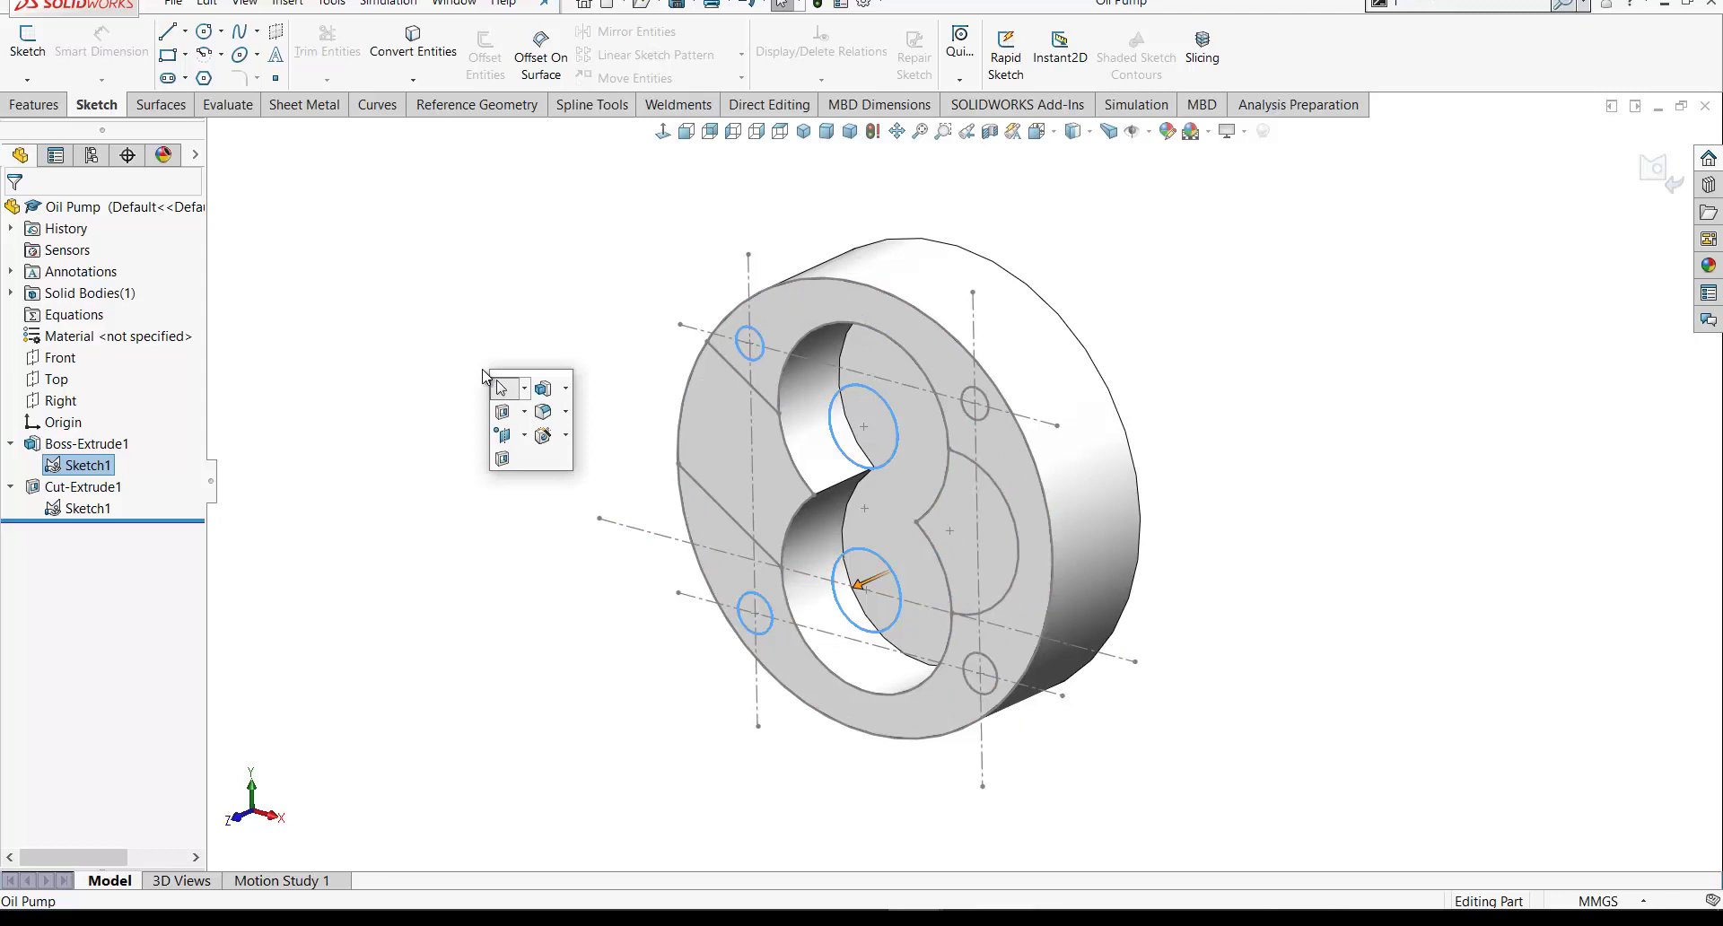
Step: Add the two right bolt holes and cut all six circles Through All as Cut-Extrude2
click(501, 461)
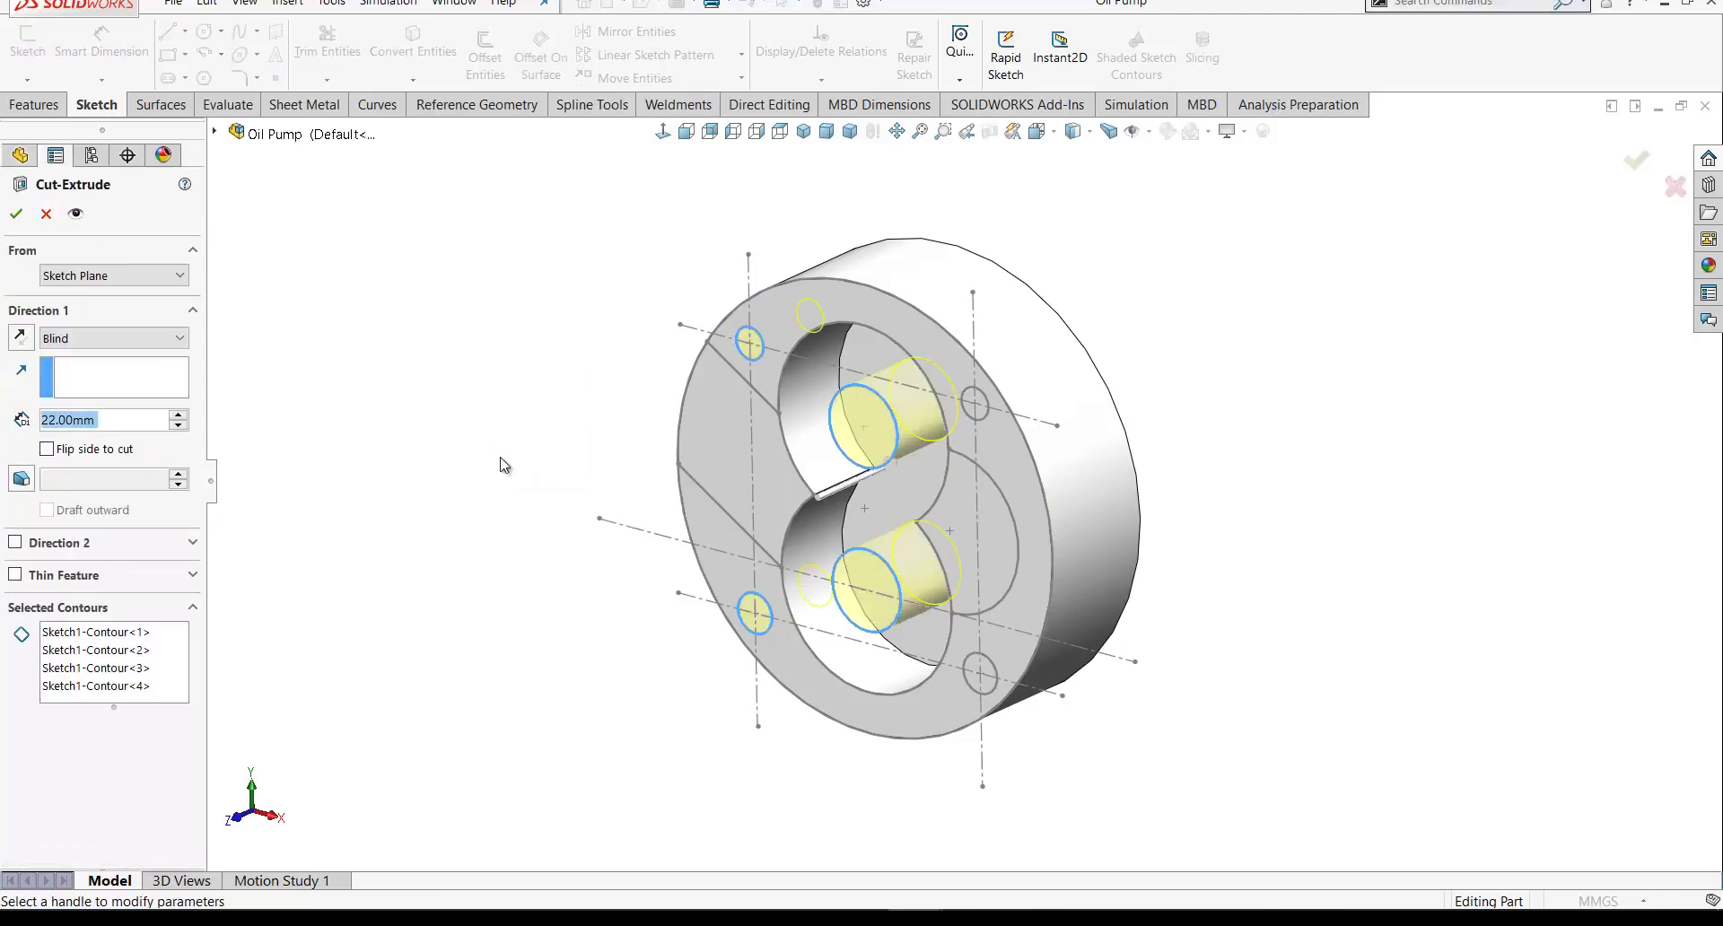
click(163, 686)
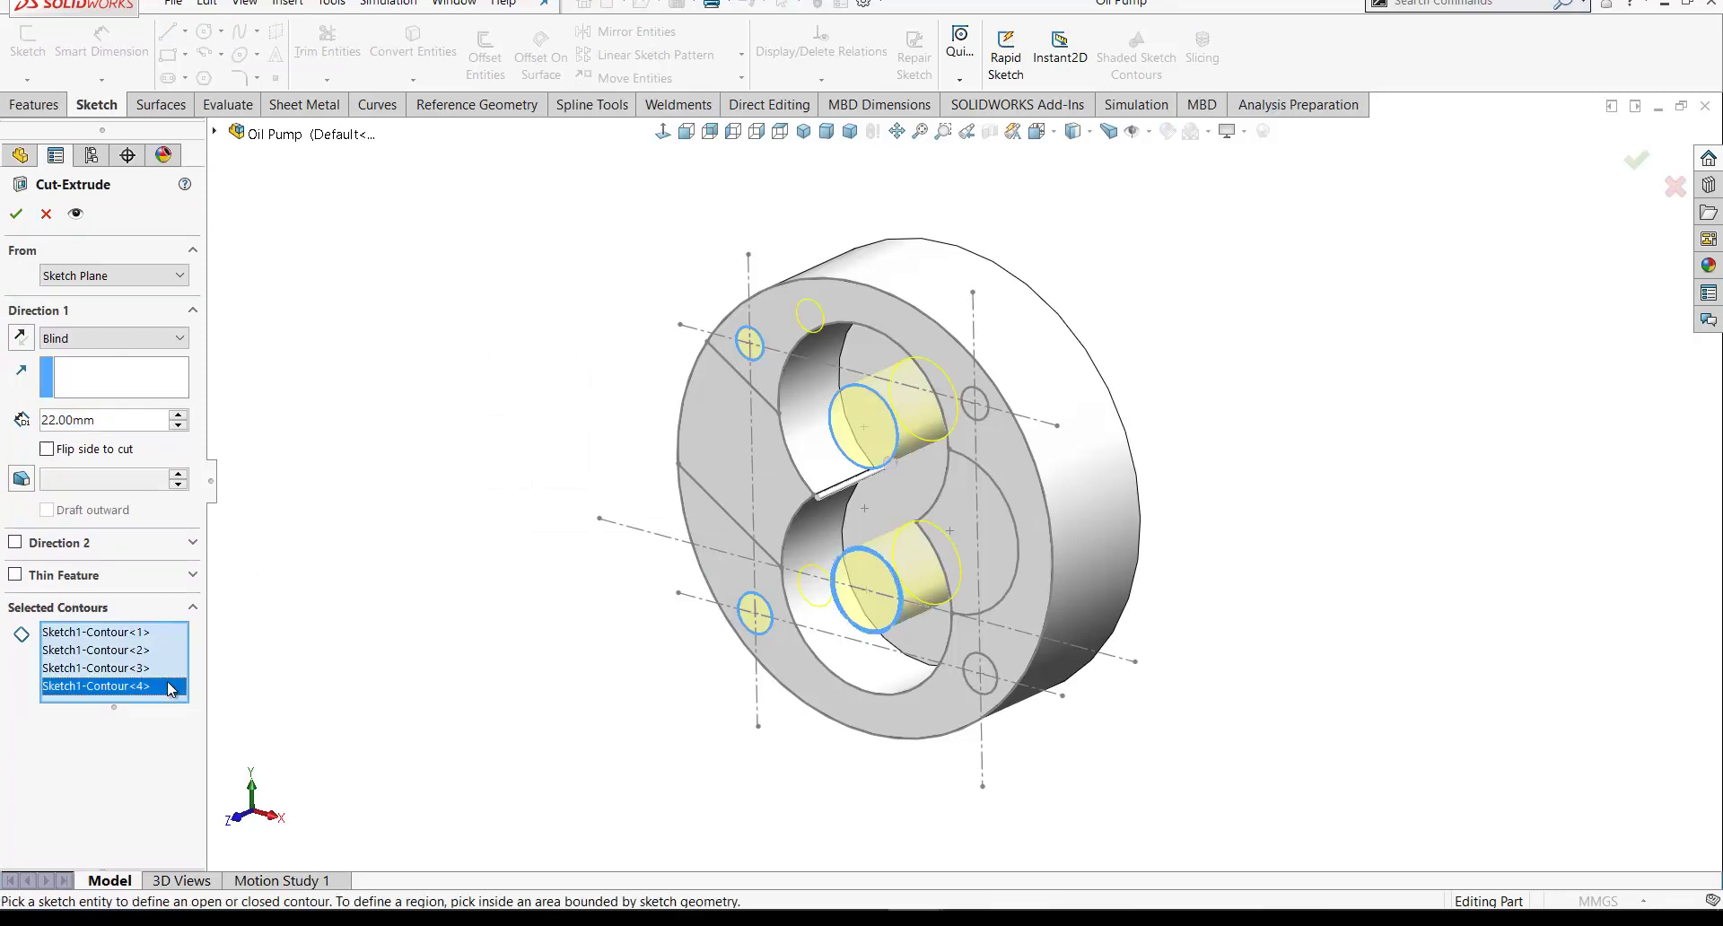
click(987, 660)
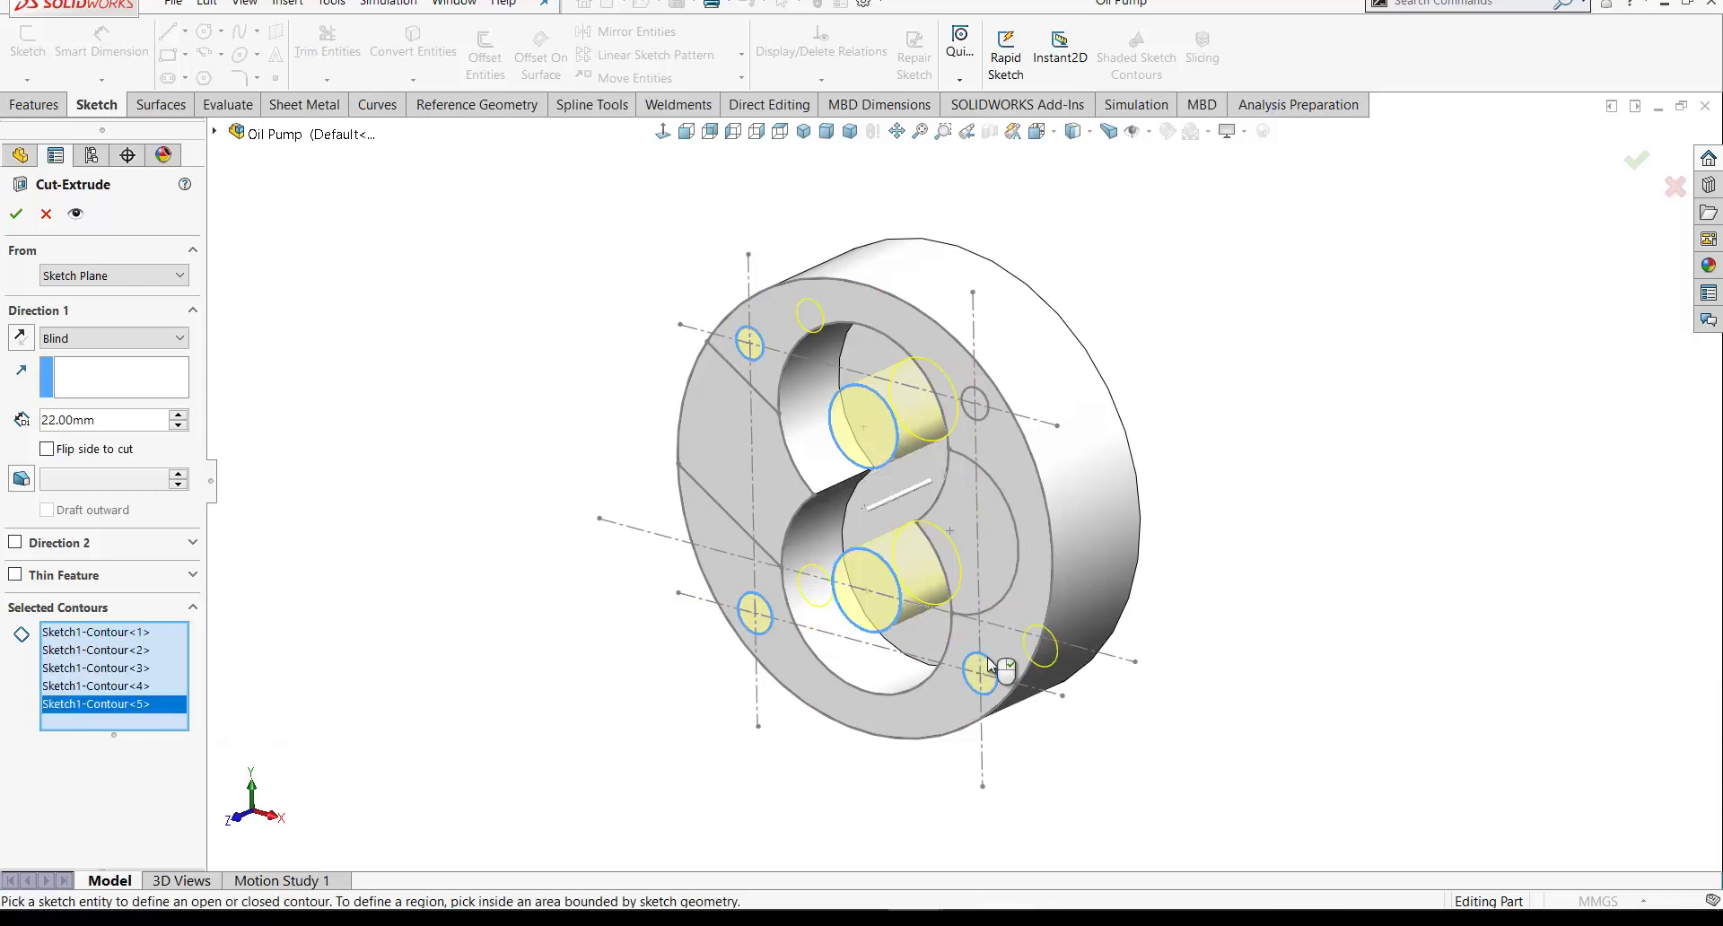
click(978, 415)
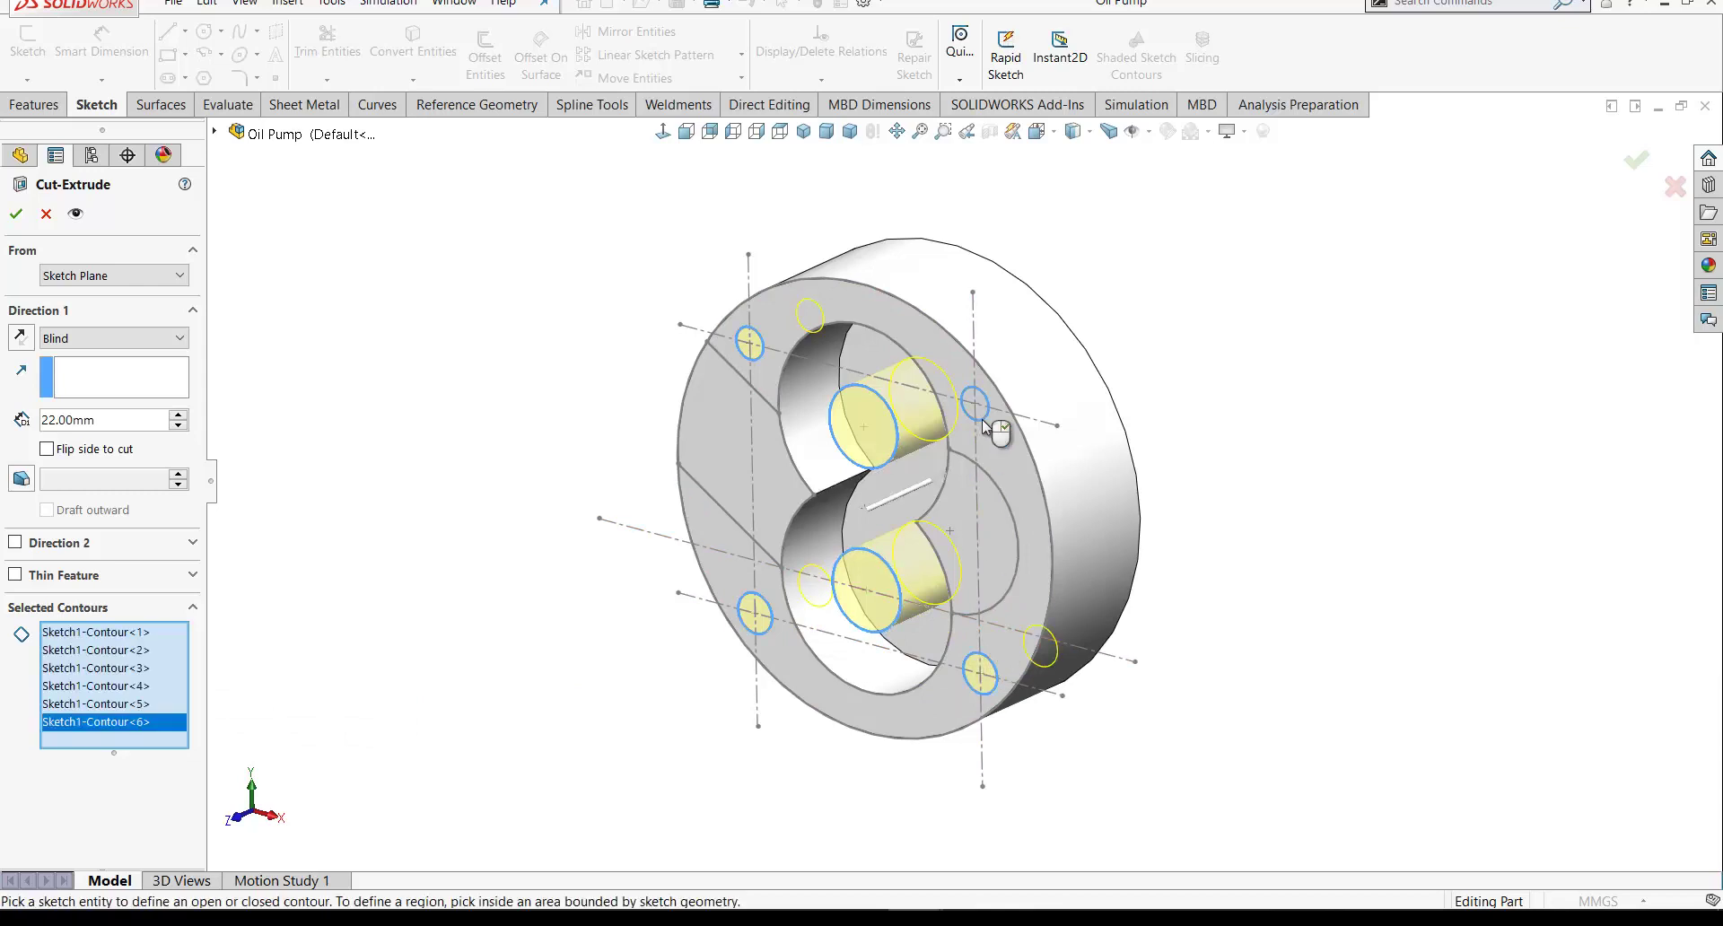
click(154, 341)
click(74, 374)
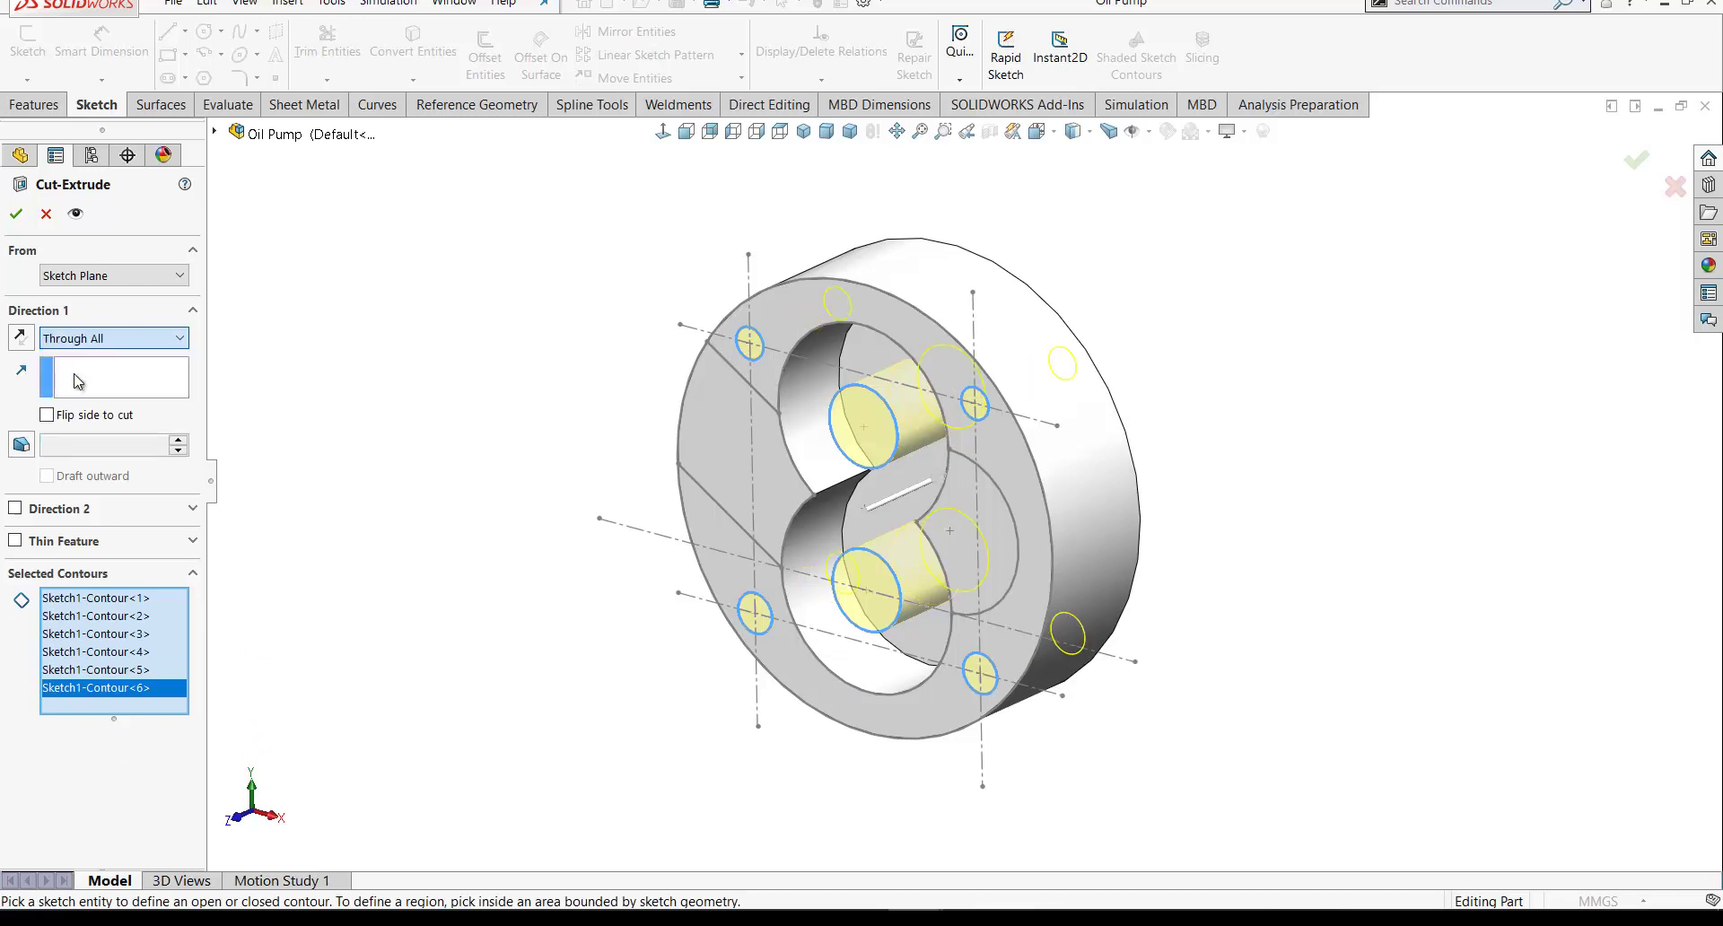
click(17, 216)
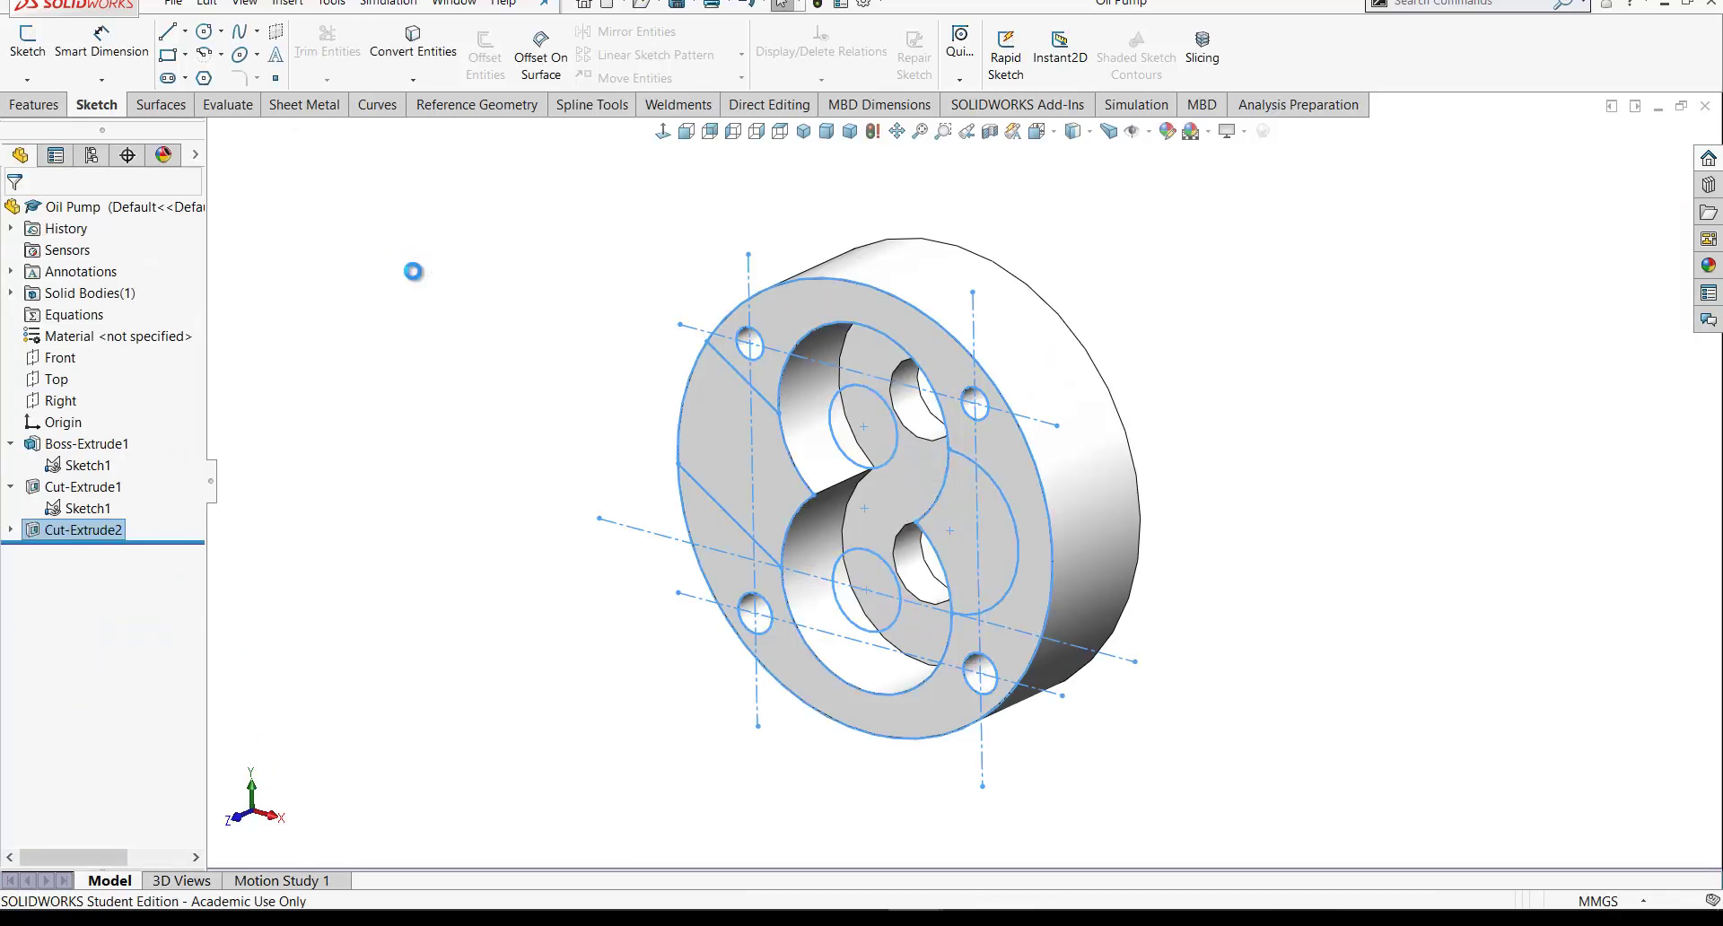
Step: With Contour Select on Sketch1, pick the left side band and right lobe regions
mouse_move(480, 462)
middle_down()
mouse_move(531, 374)
mouse_move(359, 485)
middle_up()
click(11, 529)
click(56, 550)
right_click(55, 550)
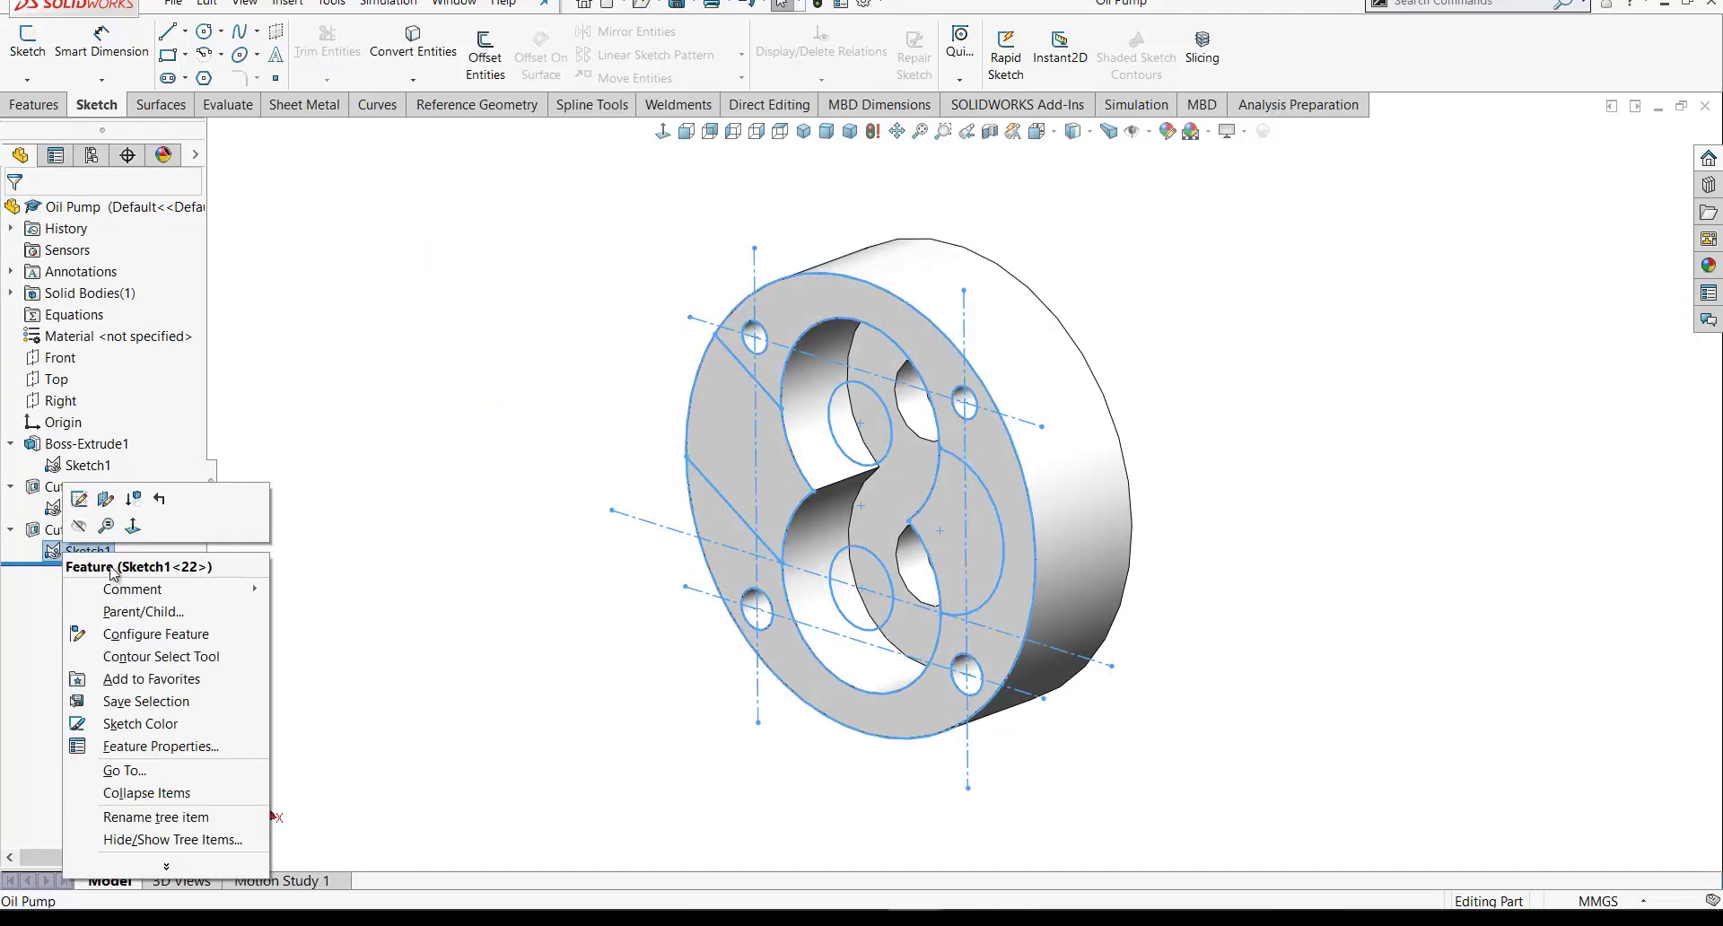
click(143, 661)
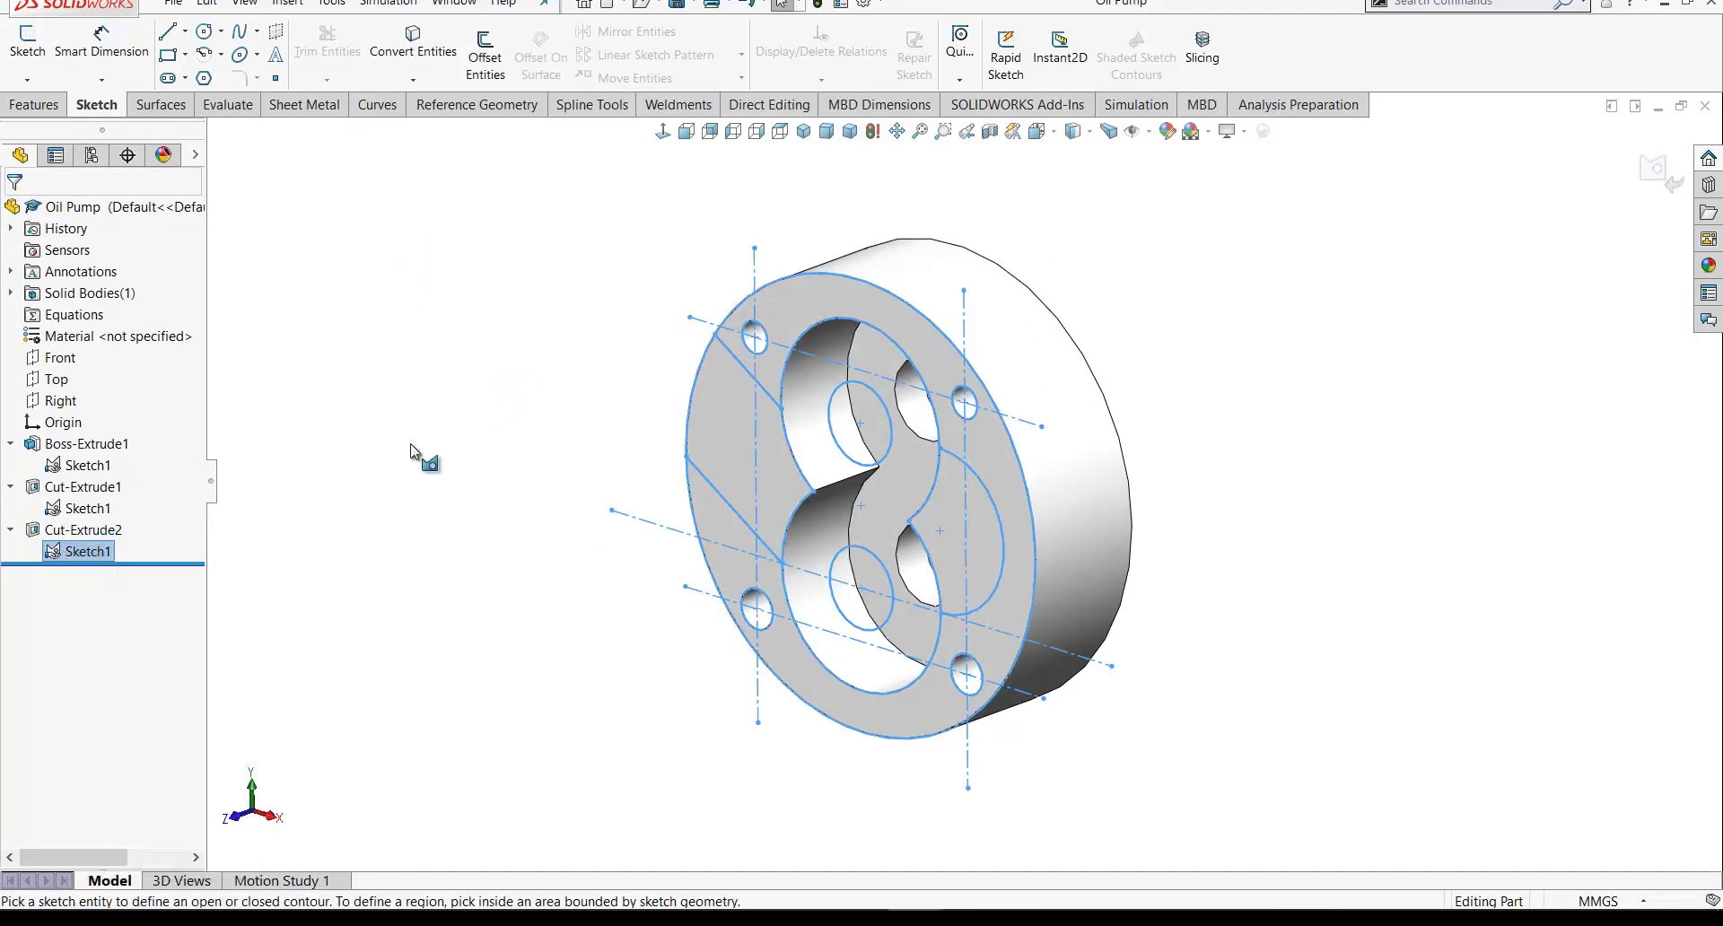
click(716, 448)
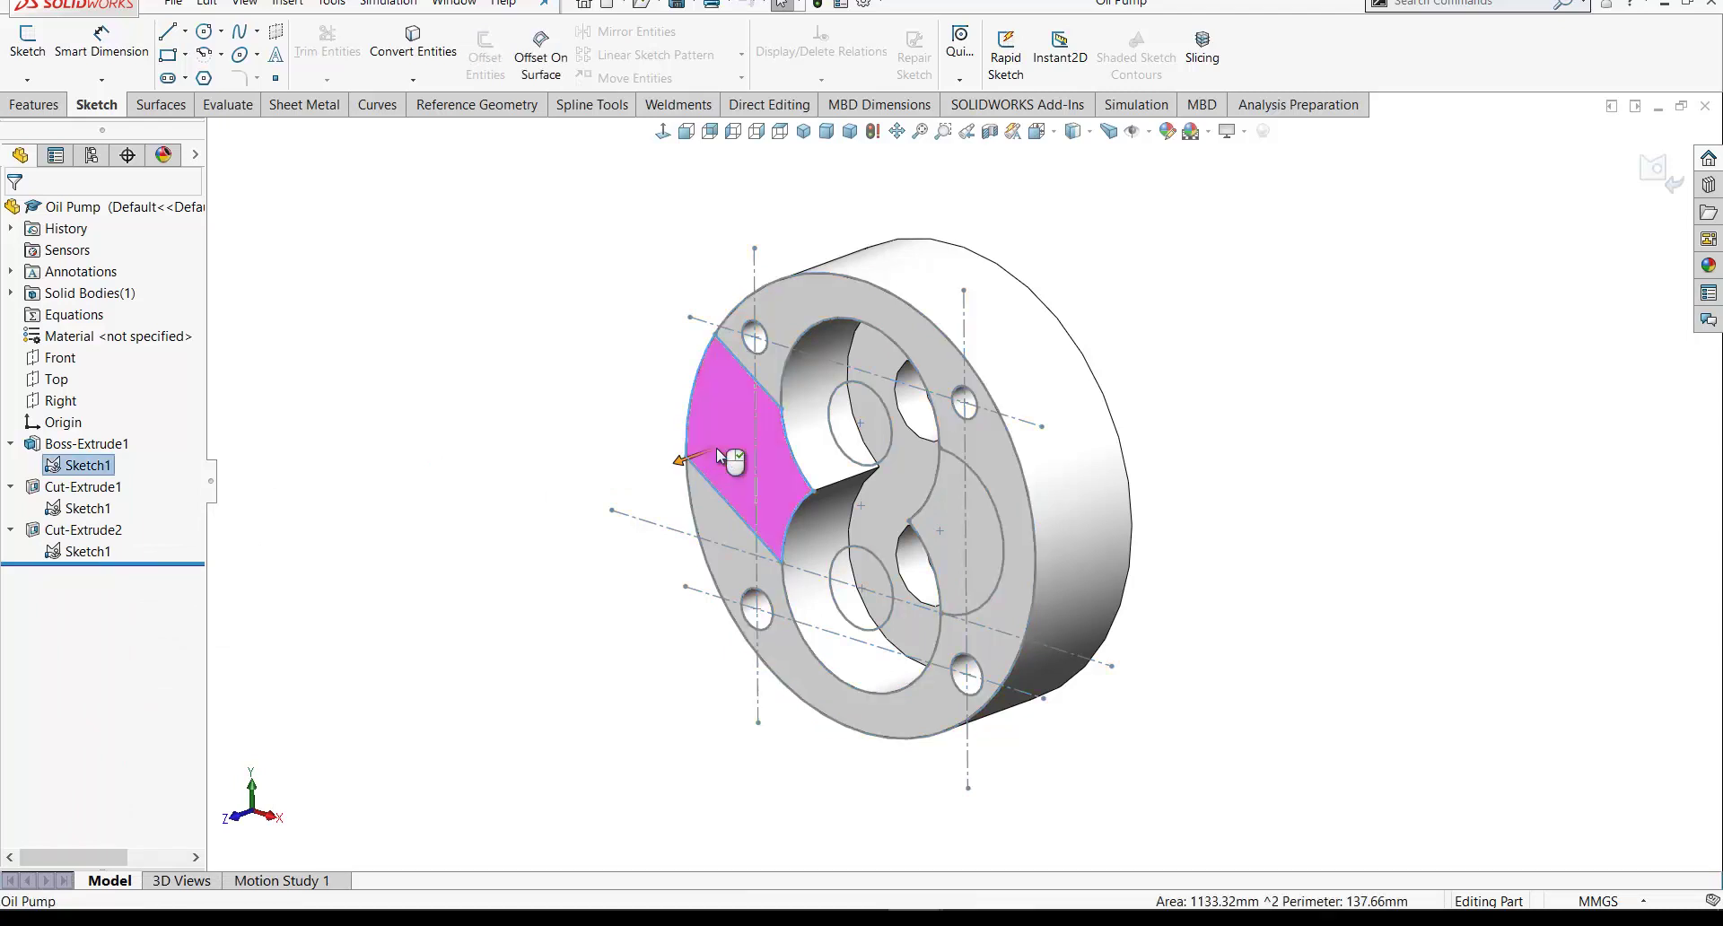
click(939, 508)
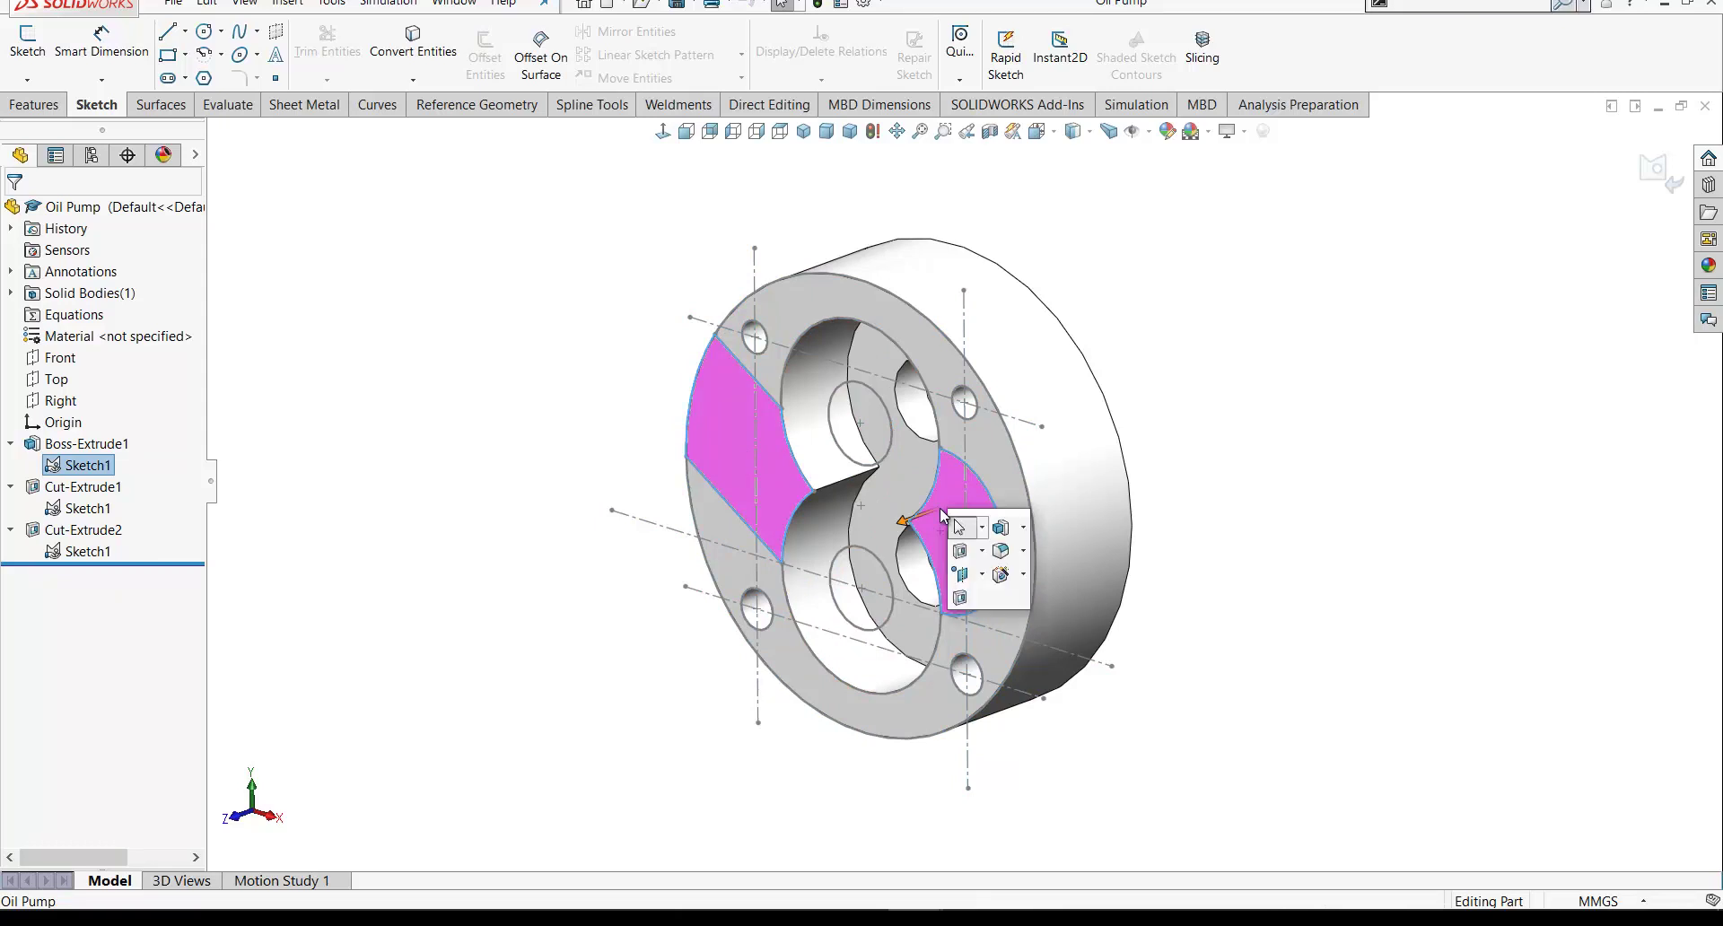
Step: Cut the two side regions 19 mm deep as Cut-Extrude3
click(959, 598)
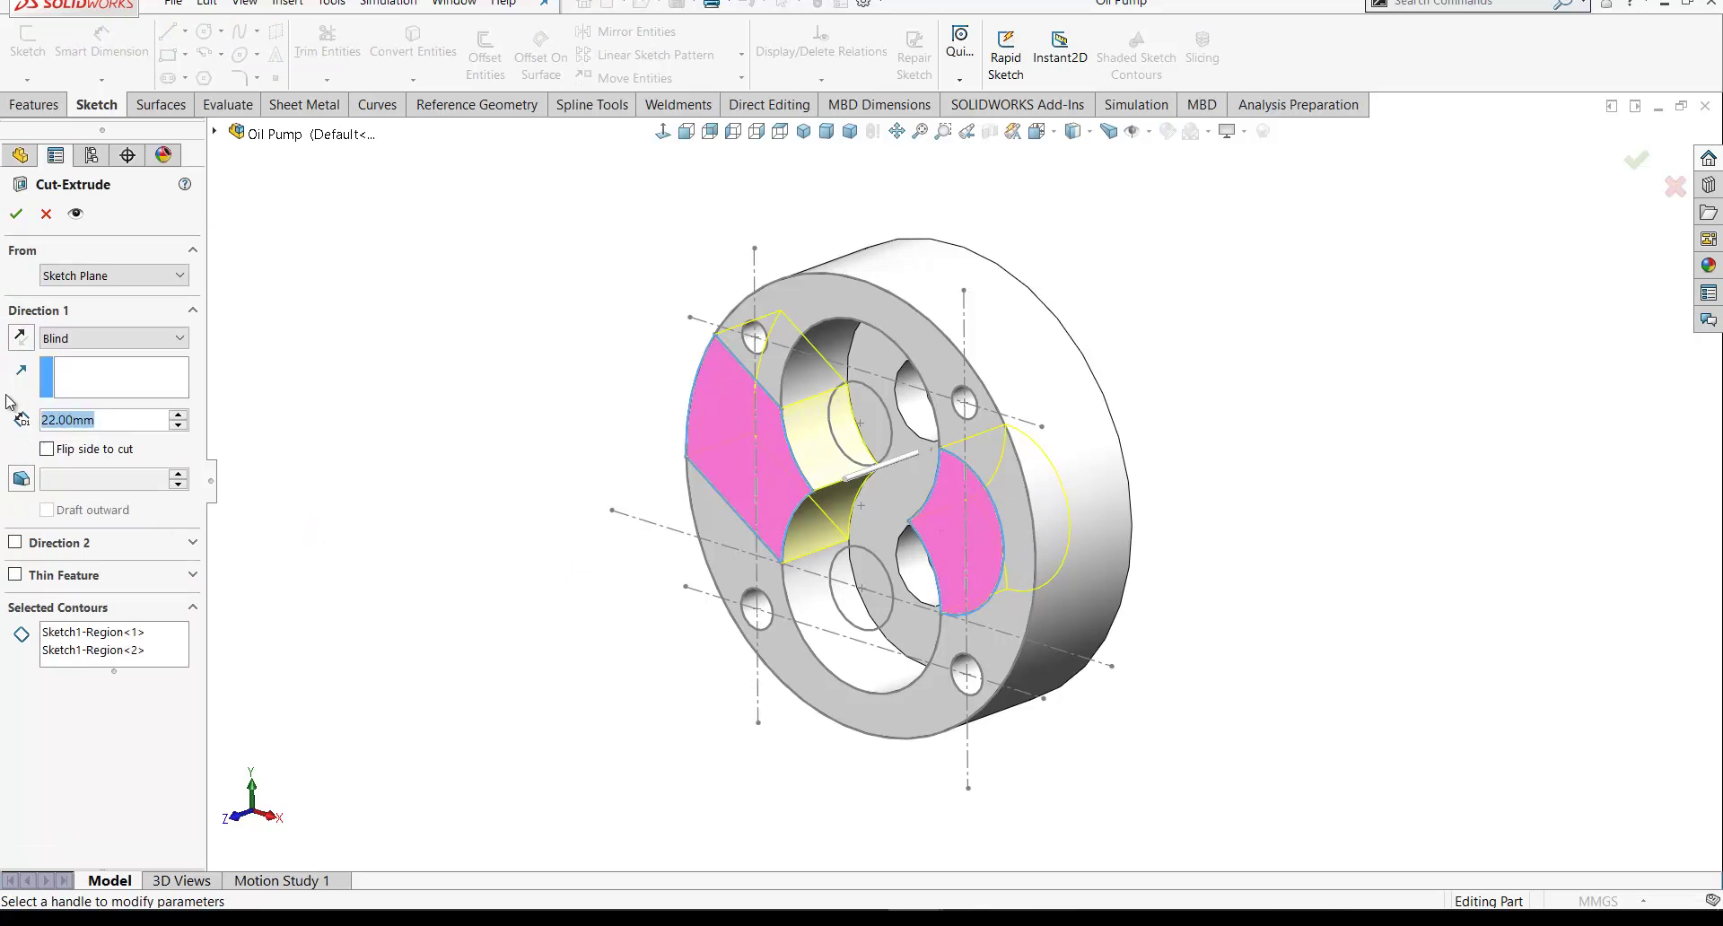
text(19)
key(Return)
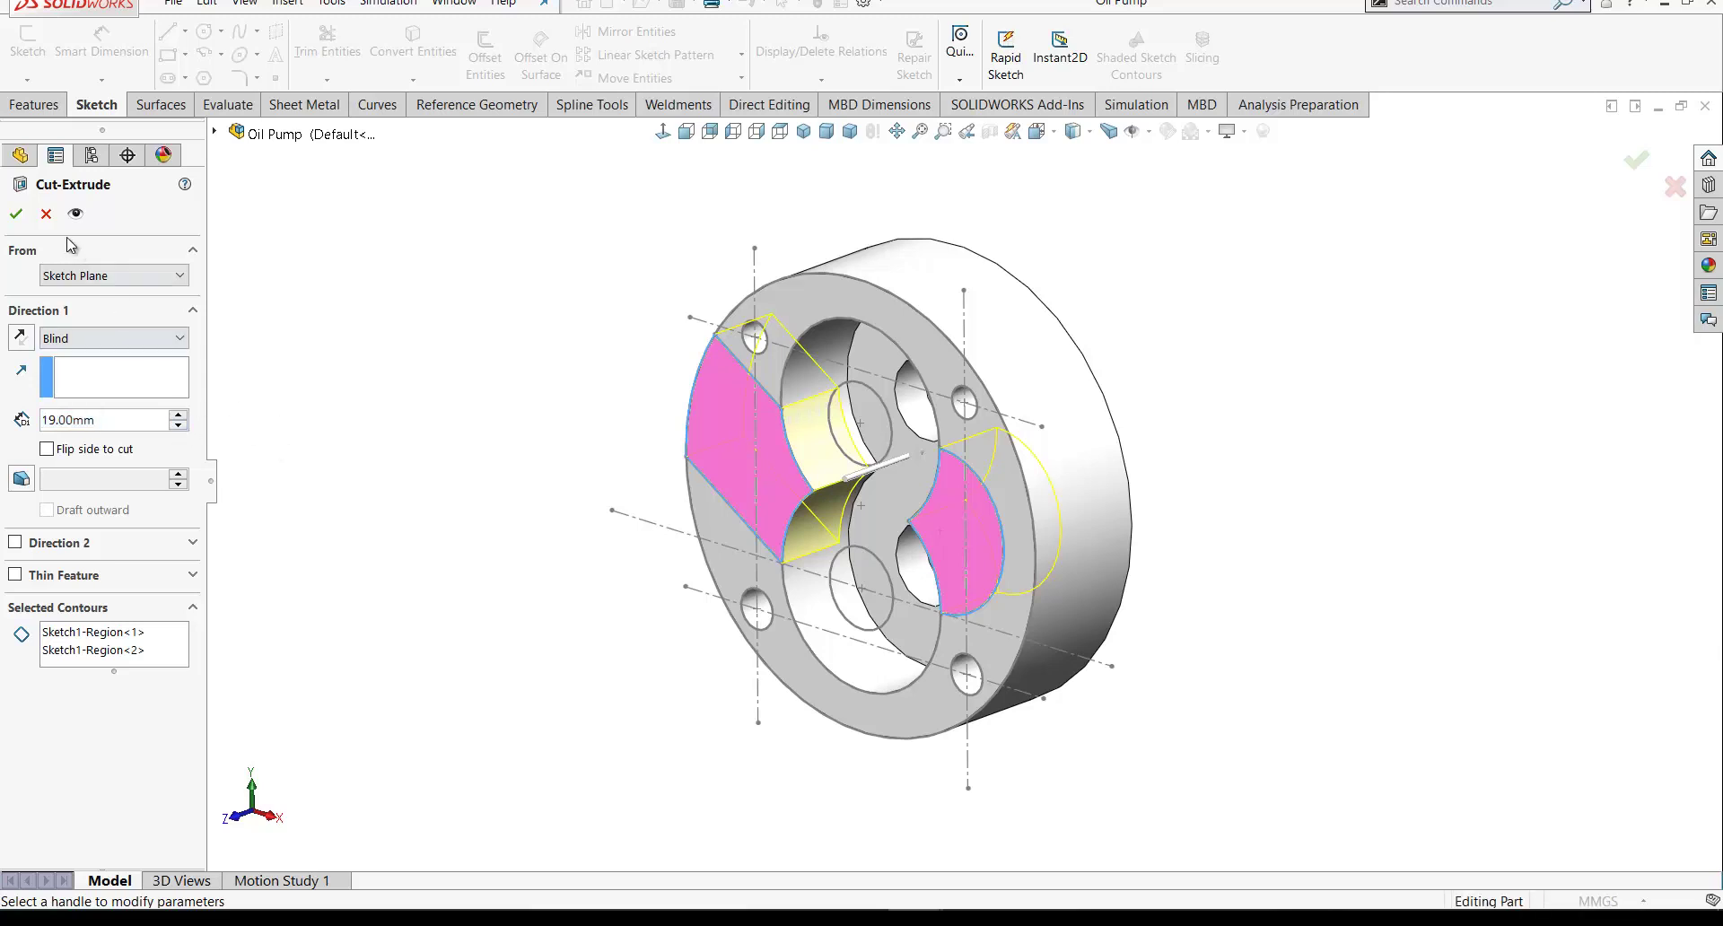
click(16, 213)
middle_drag(531, 473, 462, 413)
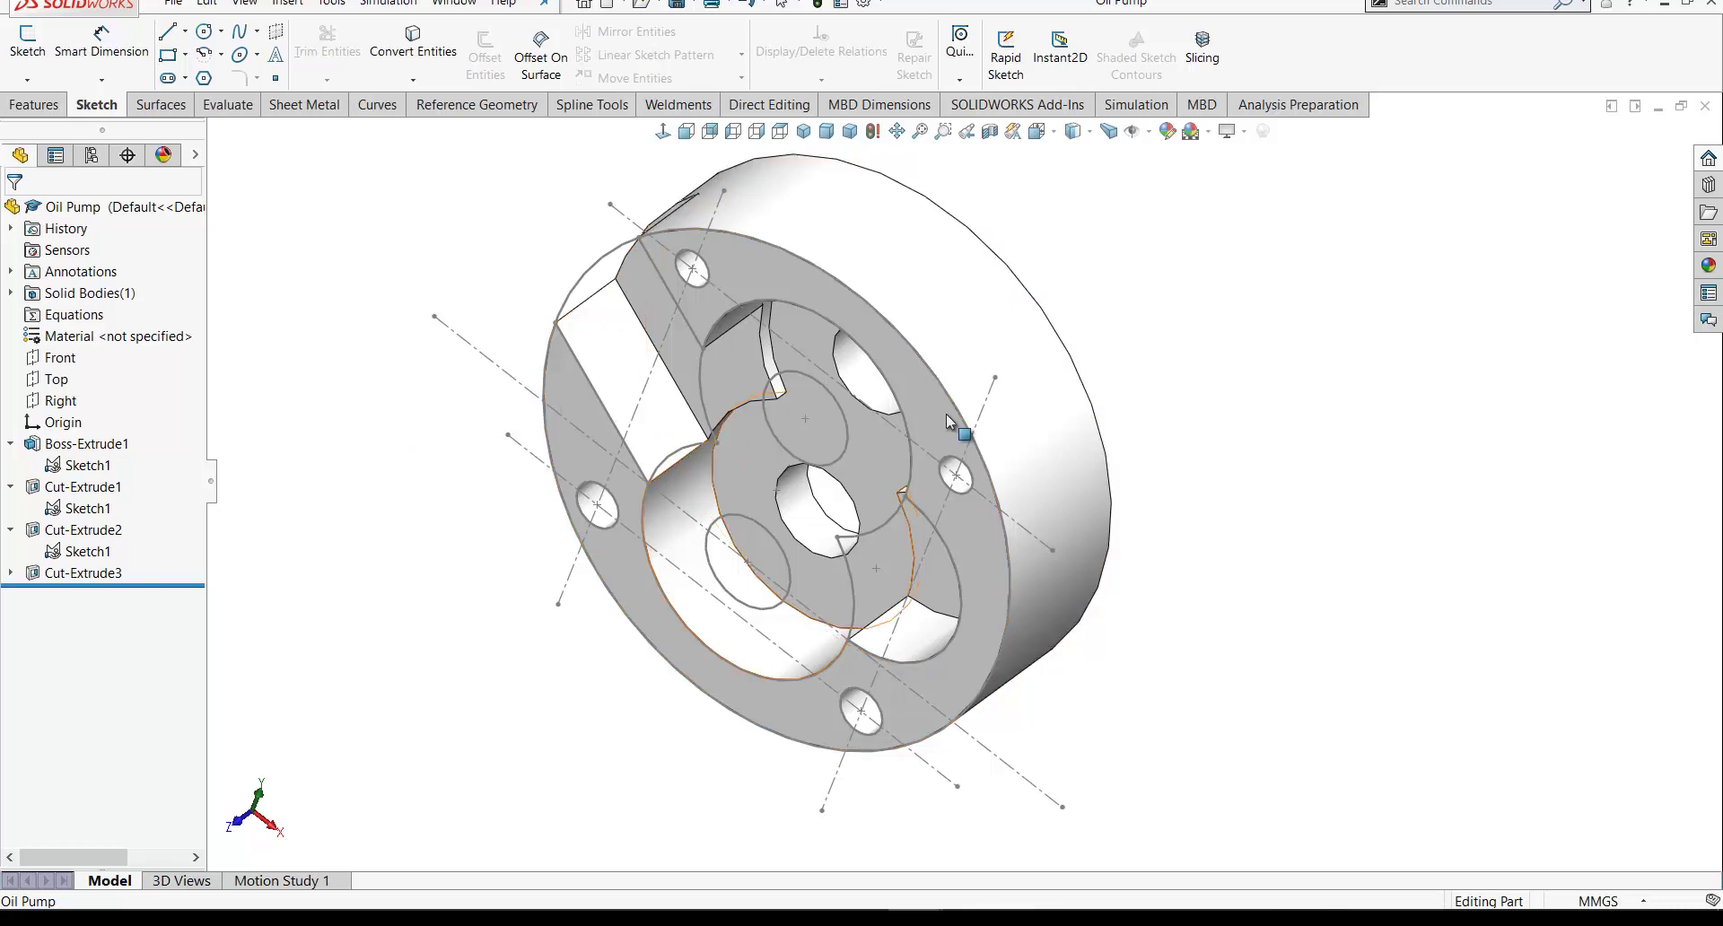
Step: Hide Sketch1 under Boss-Extrude1 and orbit toward a top-down view of the finished body
middle_drag(946, 413, 993, 416)
click(91, 446)
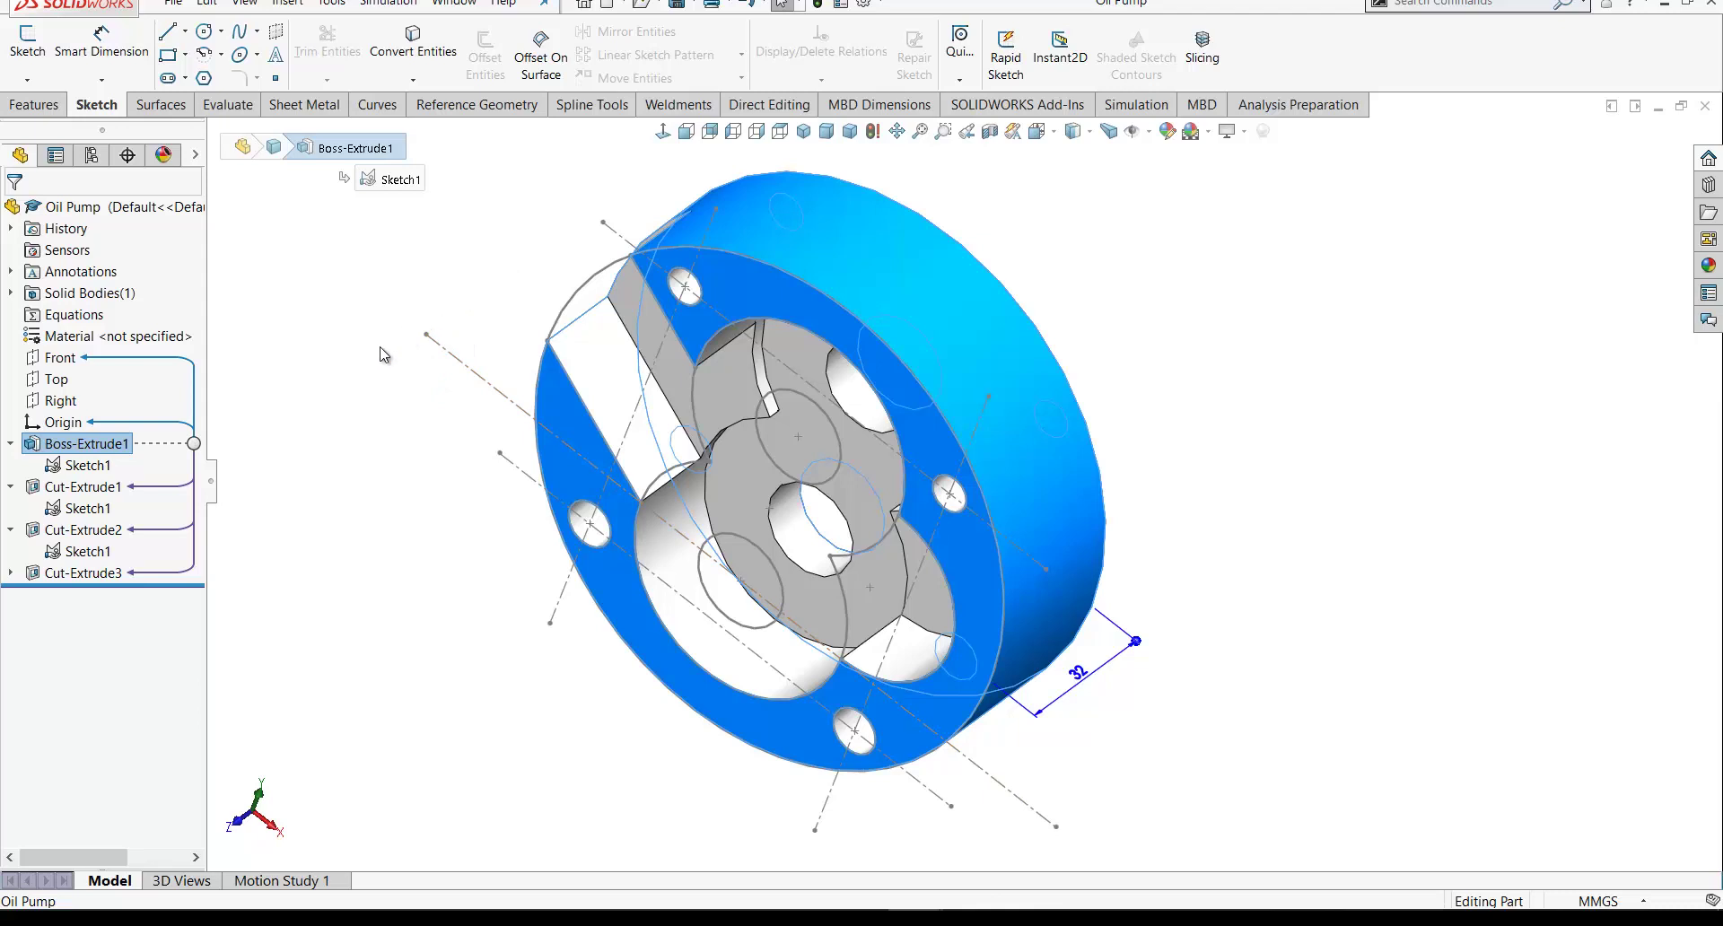
mouse_move(384, 354)
middle_down()
mouse_move(354, 358)
mouse_move(347, 335)
mouse_move(358, 353)
middle_up()
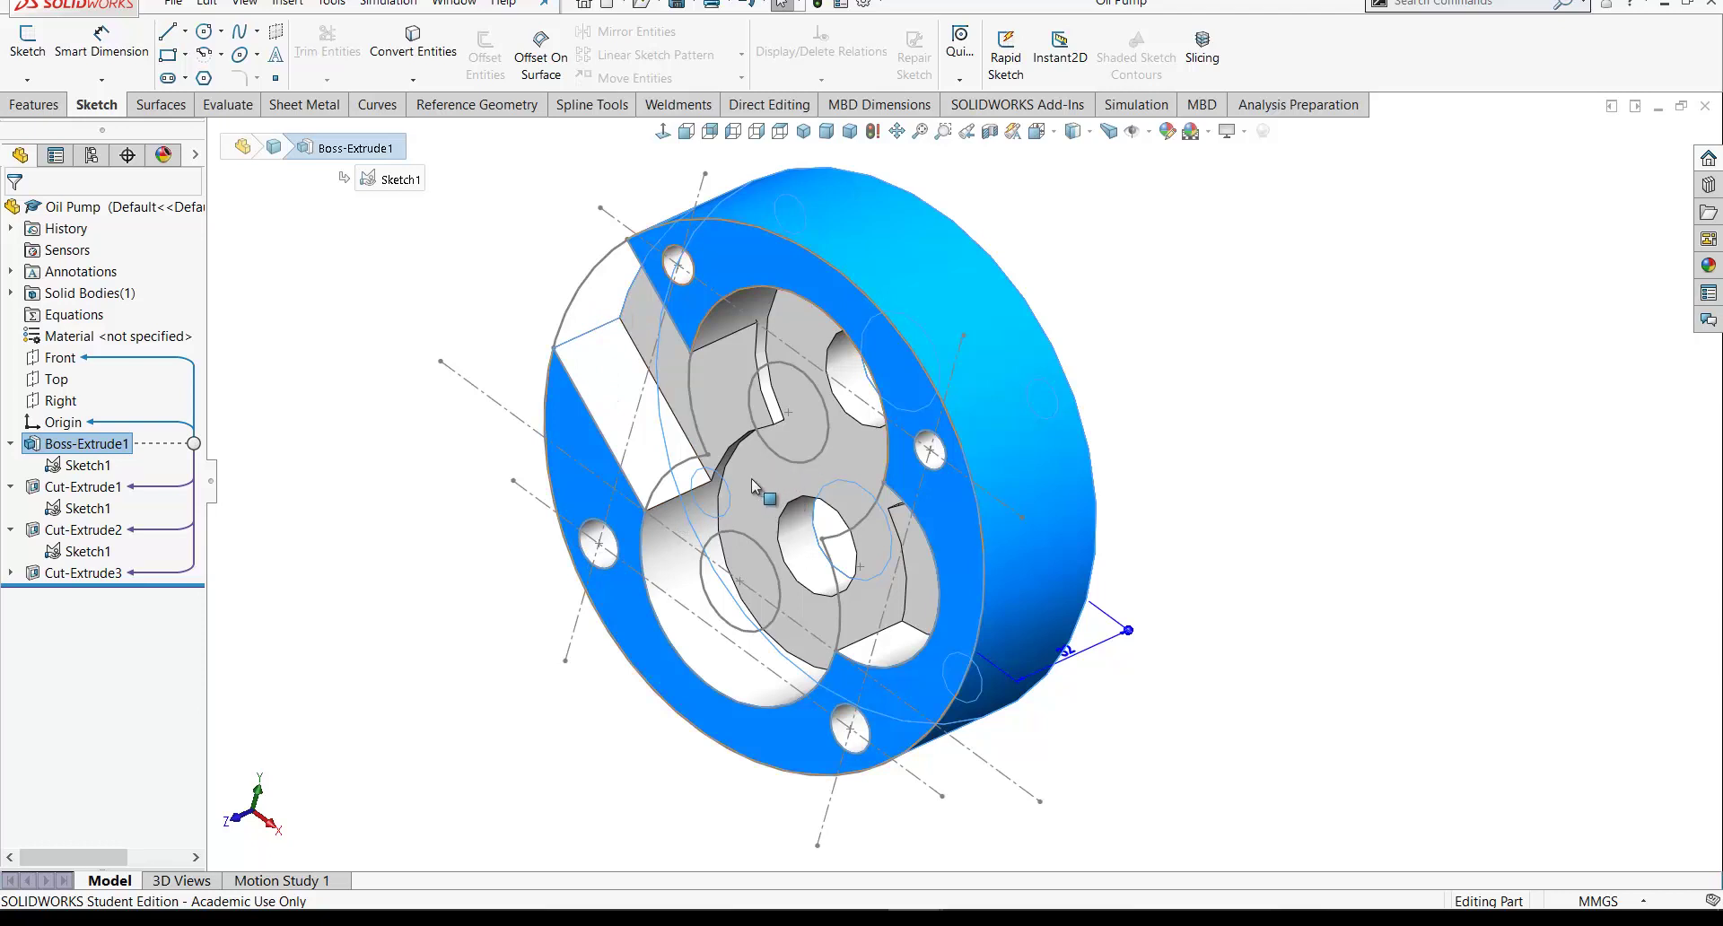
right_click(72, 470)
click(87, 442)
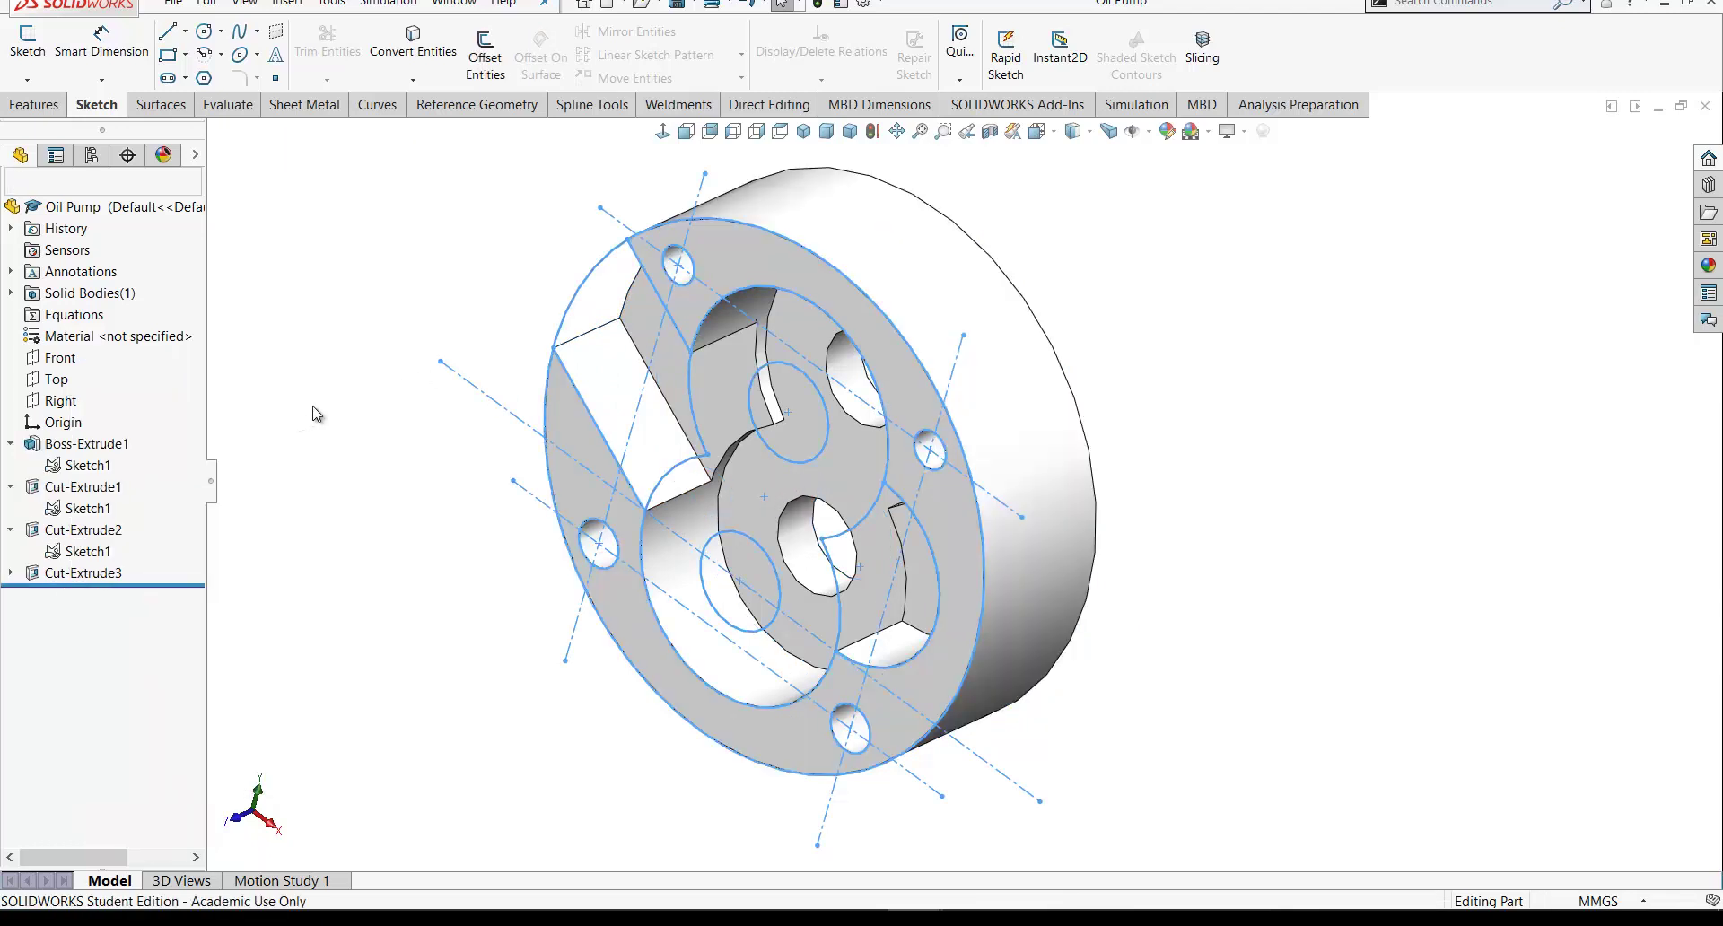
mouse_move(315, 411)
middle_down()
mouse_move(392, 365)
mouse_move(452, 153)
middle_up()
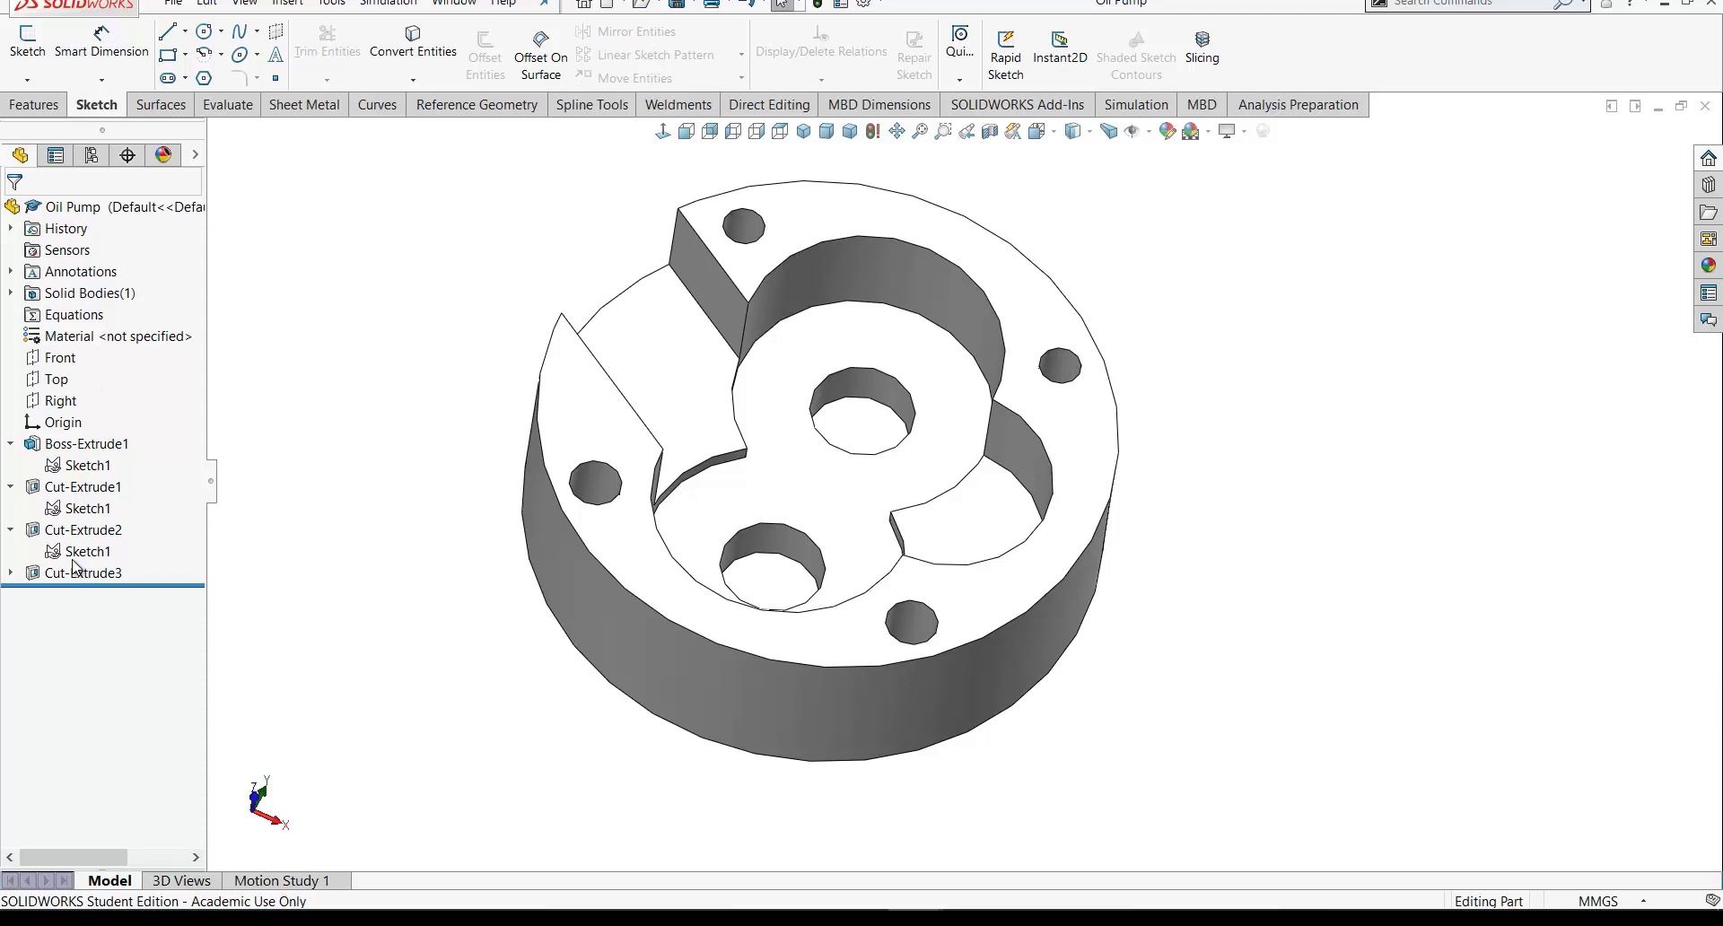
click(10, 574)
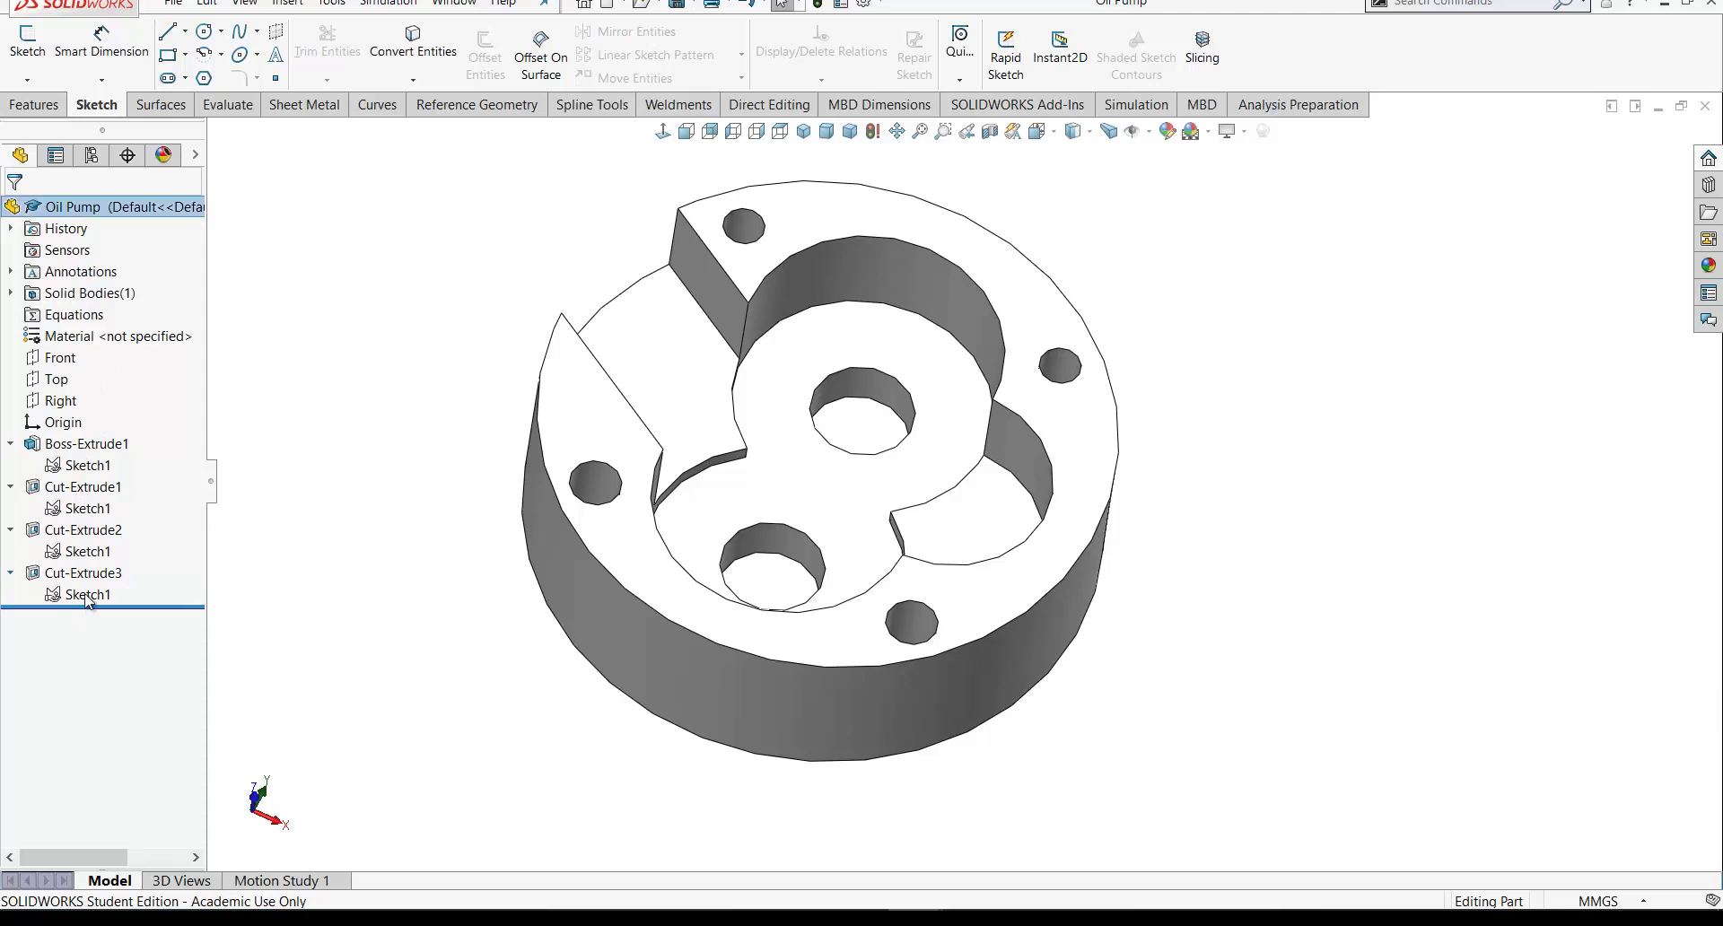